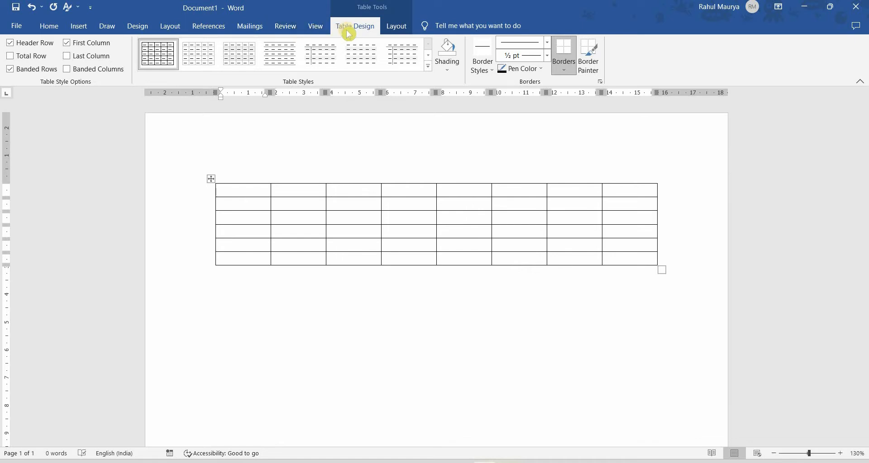
Select the first cell of the table, followed by its entire first column
click(390, 27)
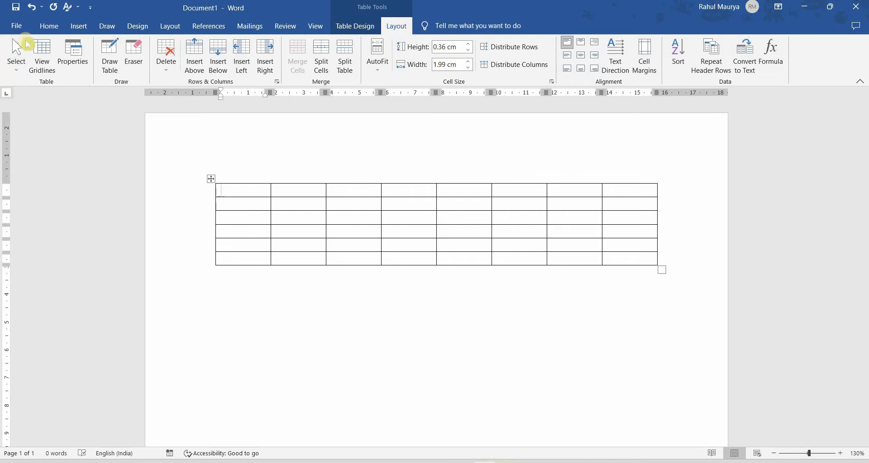
click(16, 62)
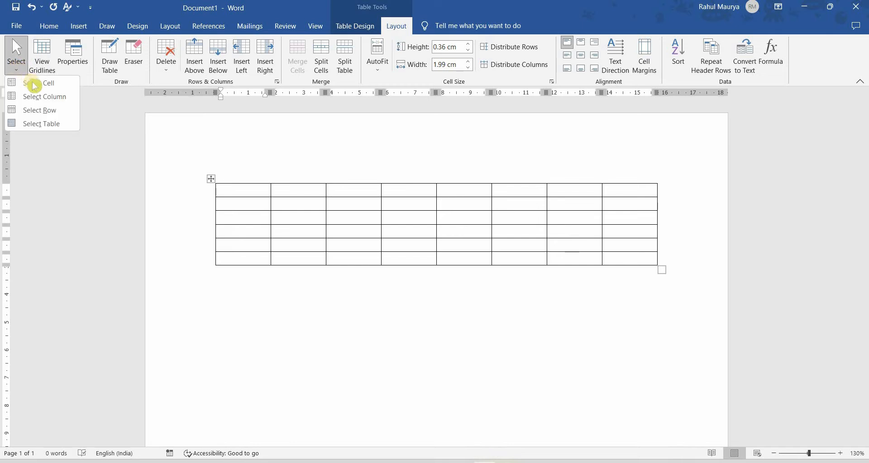
click(49, 89)
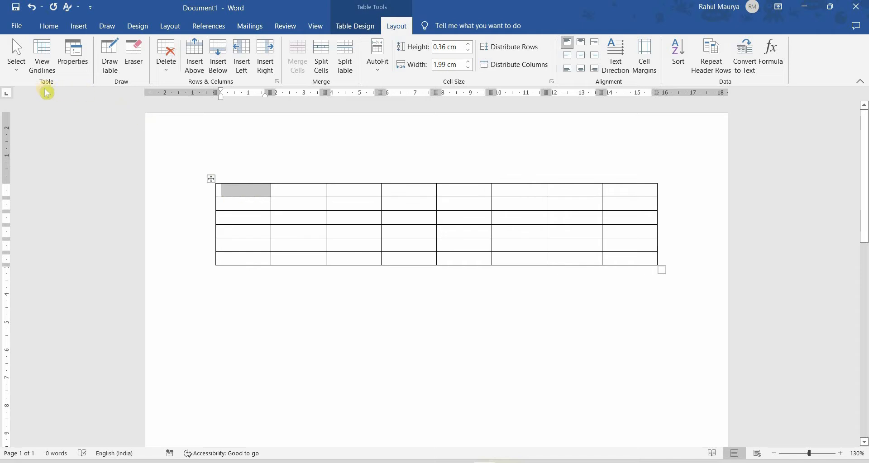
click(15, 62)
click(48, 103)
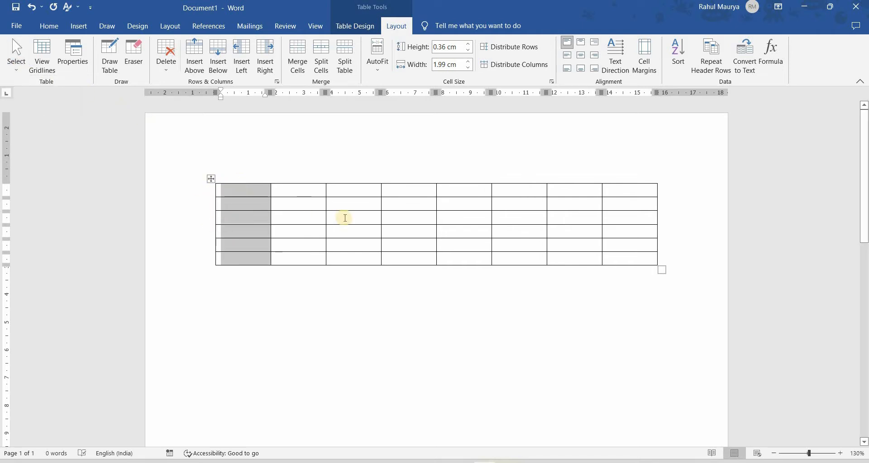
scroll(345, 218, up, 4)
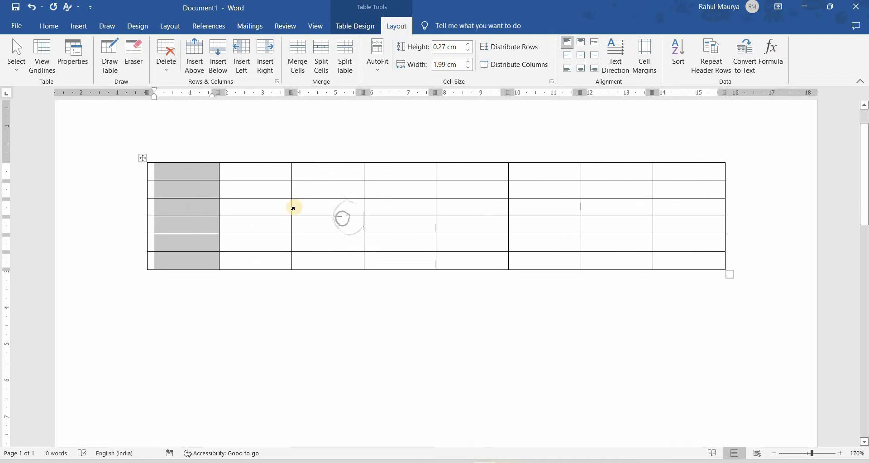
Select the entire third column of the table
click(311, 176)
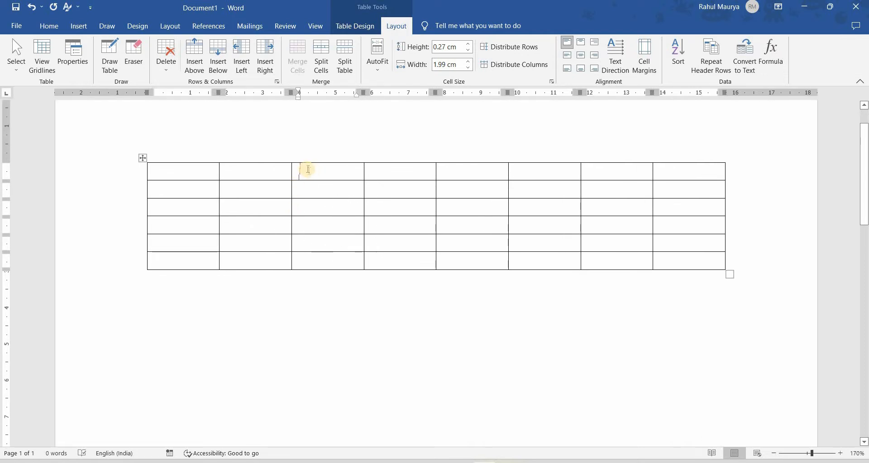
click(15, 61)
click(32, 96)
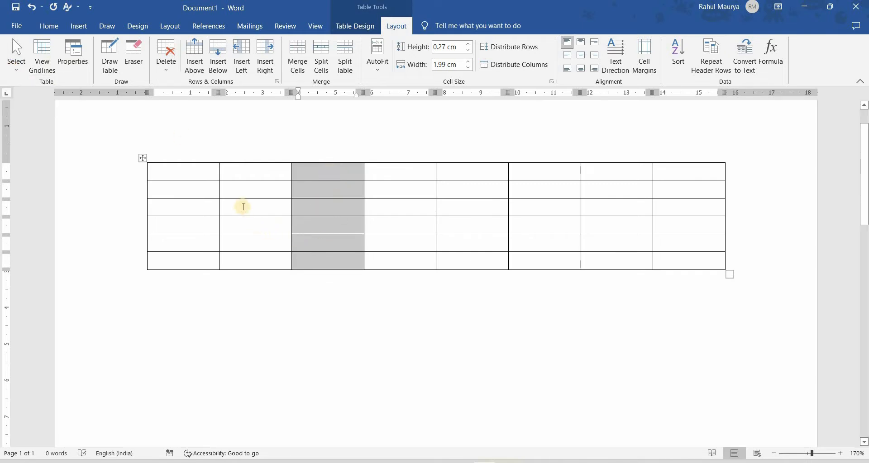
Select the entire third row of the table
click(230, 206)
click(20, 68)
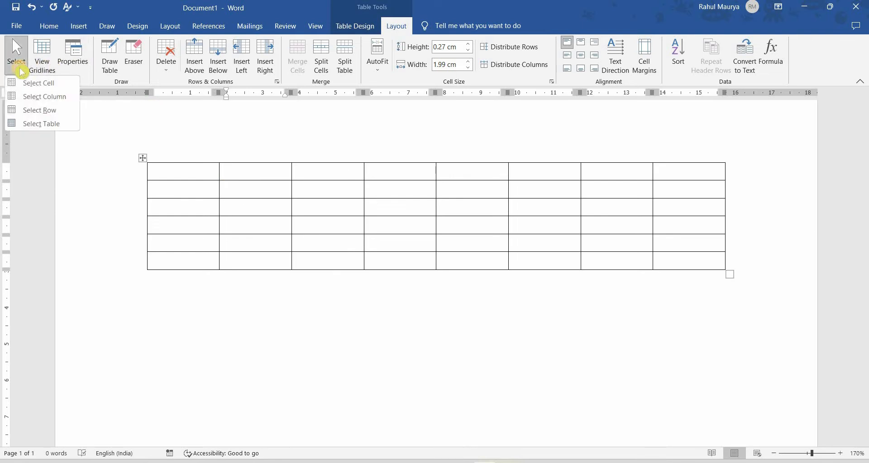
click(238, 212)
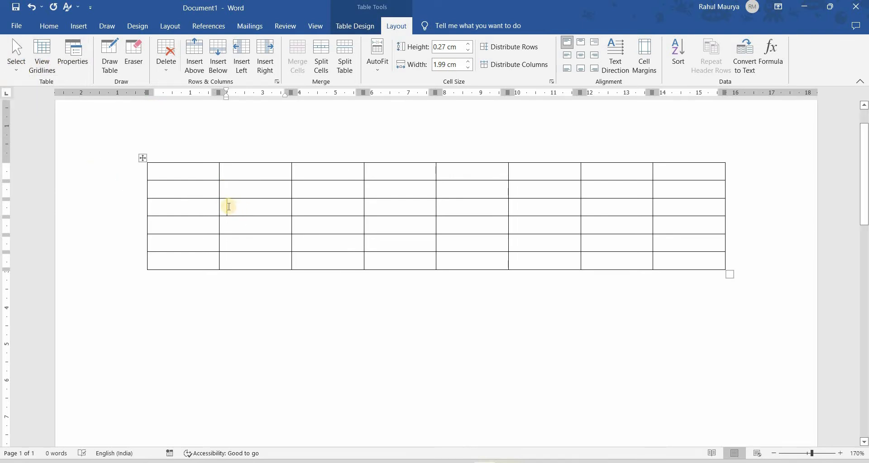
click(194, 205)
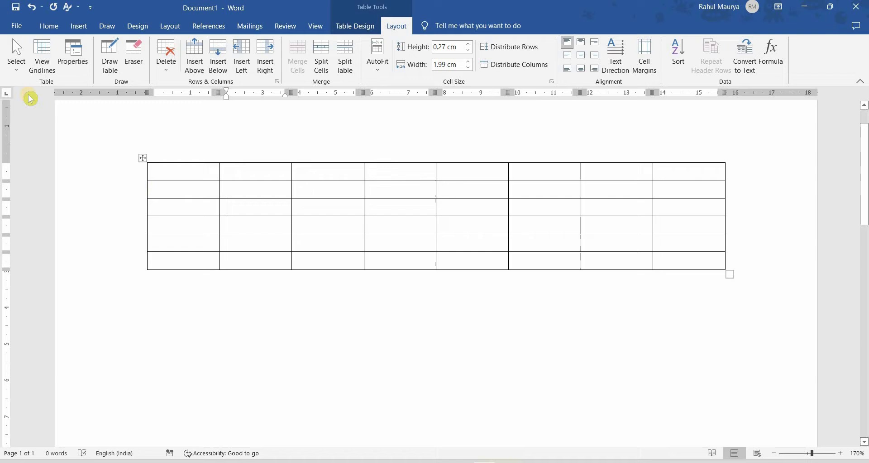
click(17, 71)
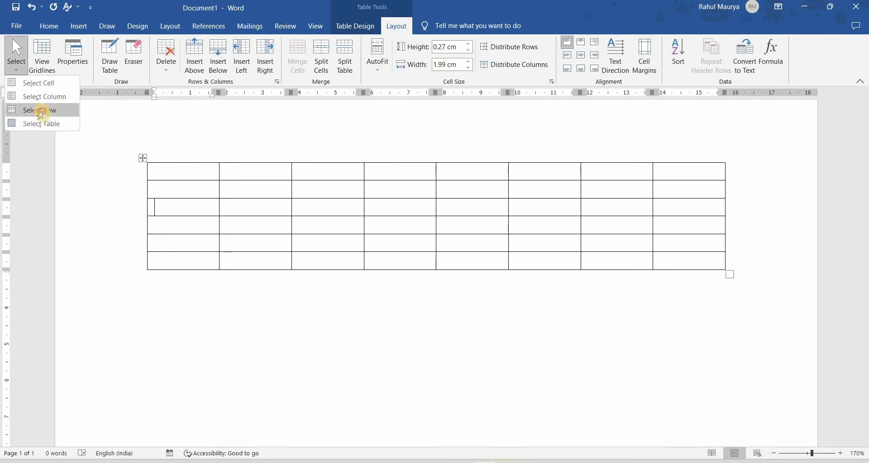
click(41, 113)
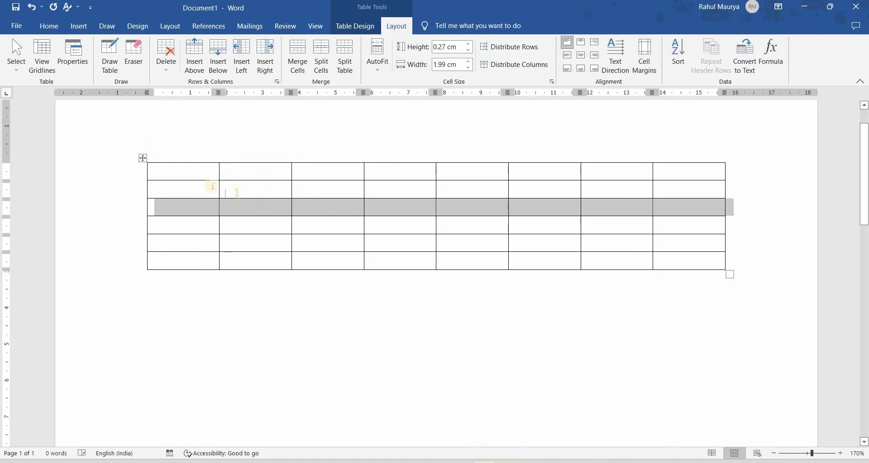
Select the whole table, starting from its first cell, and clear the selection
click(197, 180)
click(17, 64)
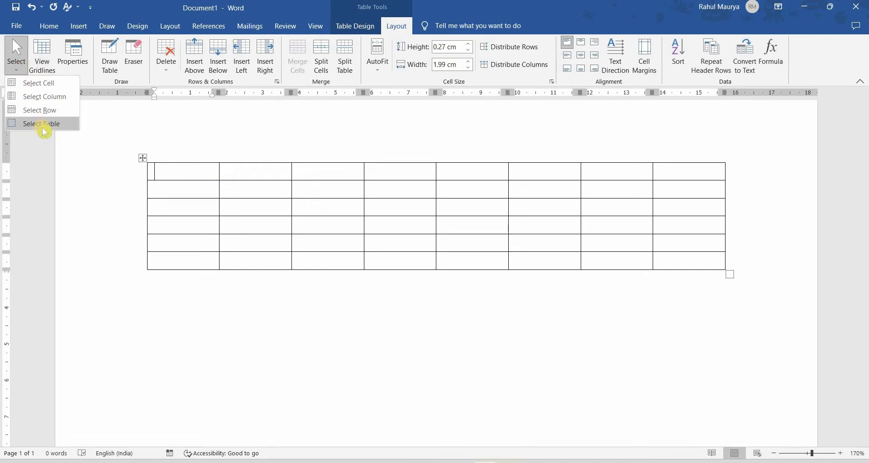
click(46, 126)
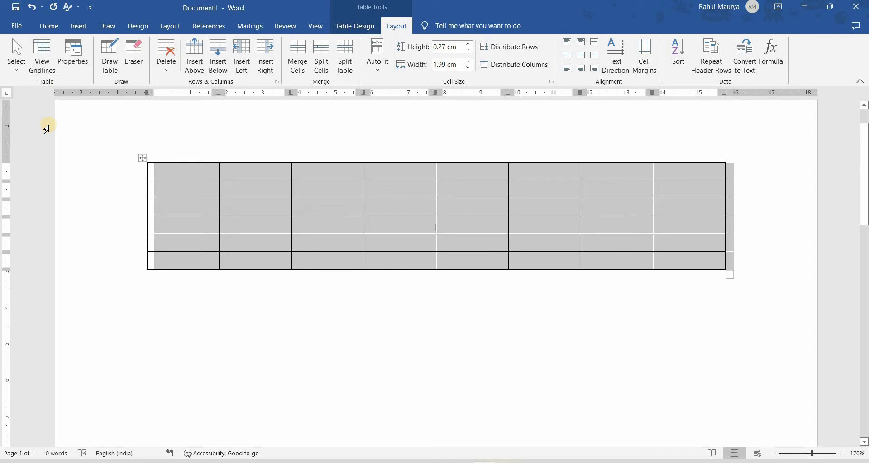
click(185, 176)
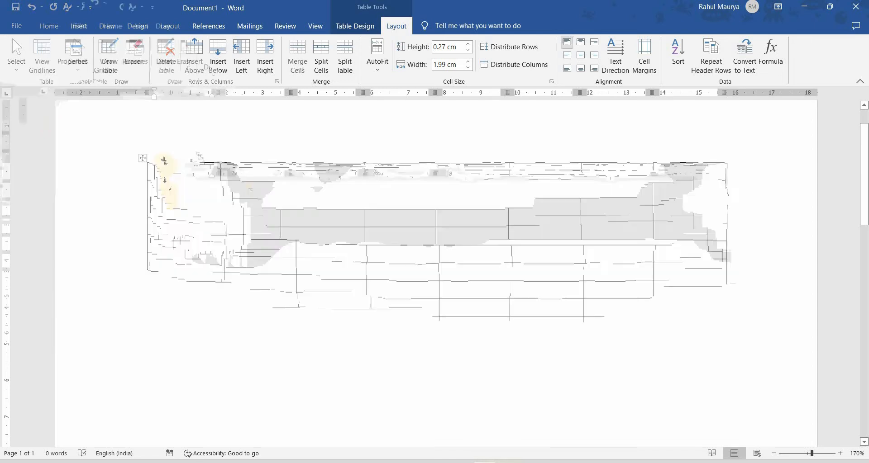
Apply the plain table style that has only horizontal row lines to the table
click(50, 67)
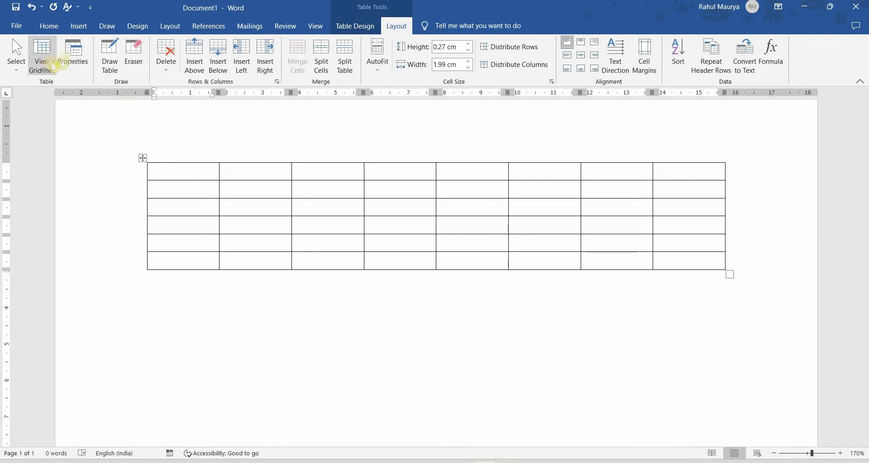
click(109, 57)
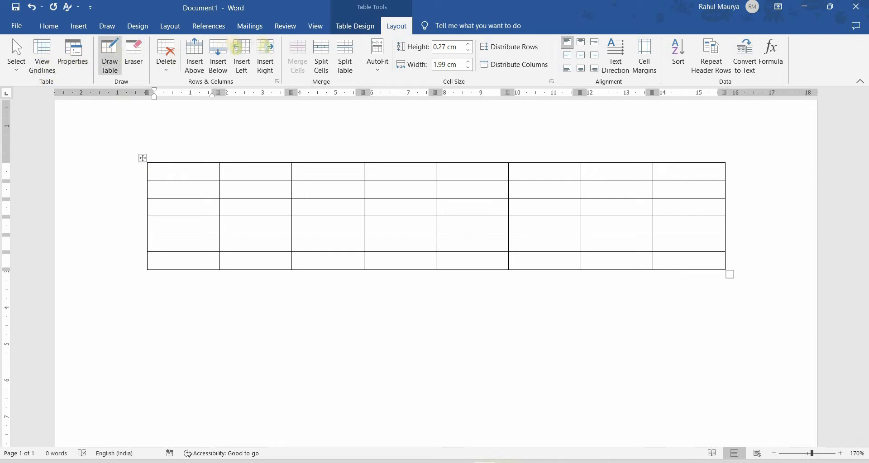
click(349, 25)
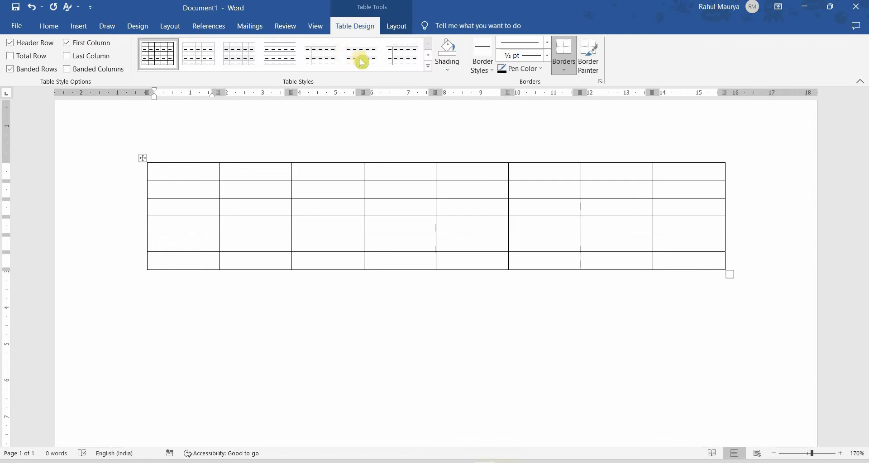
click(427, 66)
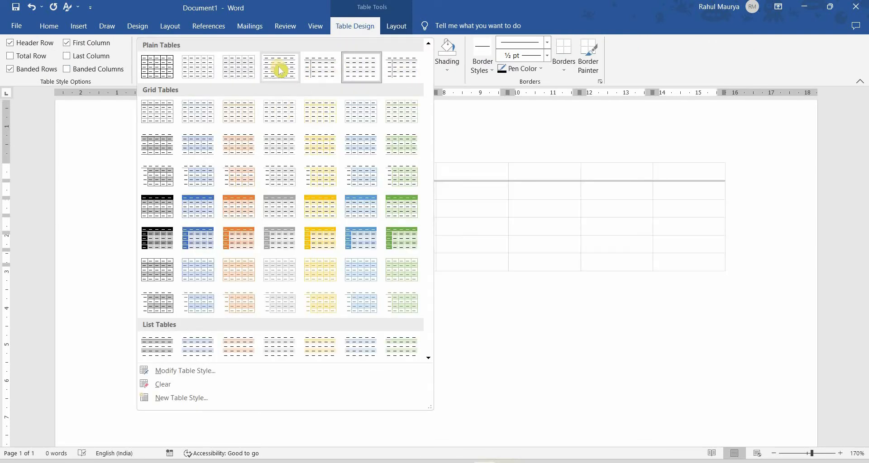
click(292, 68)
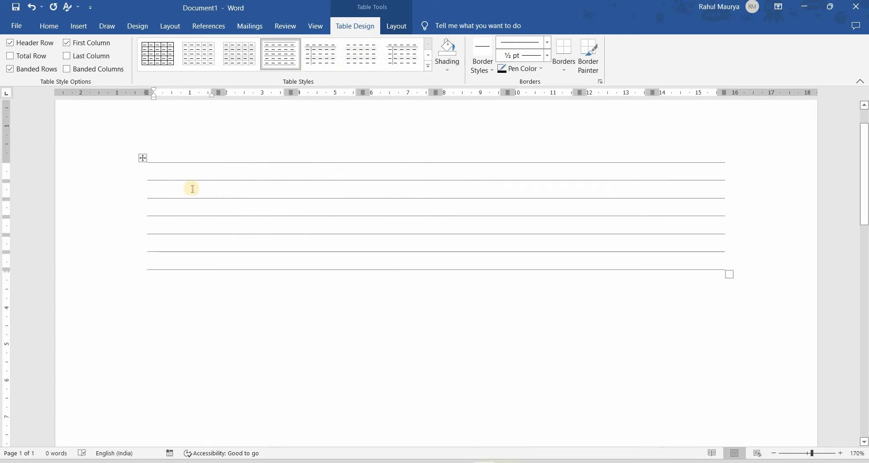
ctrl+scroll(196, 187, up, 5)
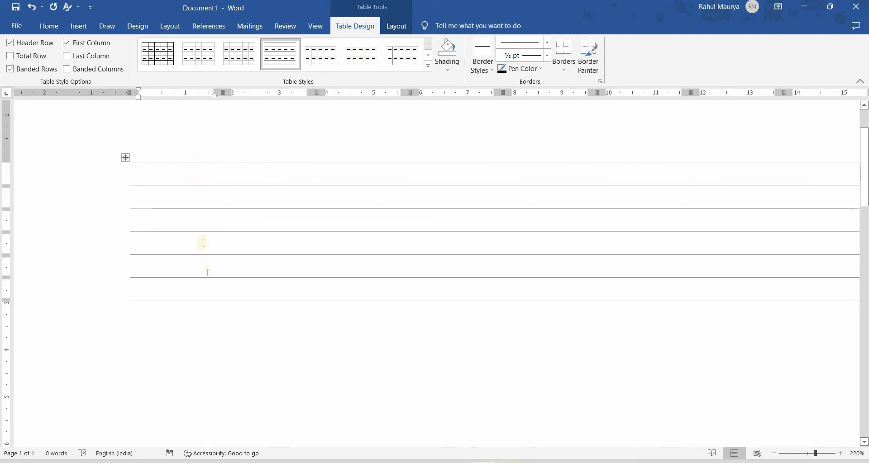
Apply the borderless plain style with shaded alternate rows to the table, and switch its gridlines on and off
click(359, 54)
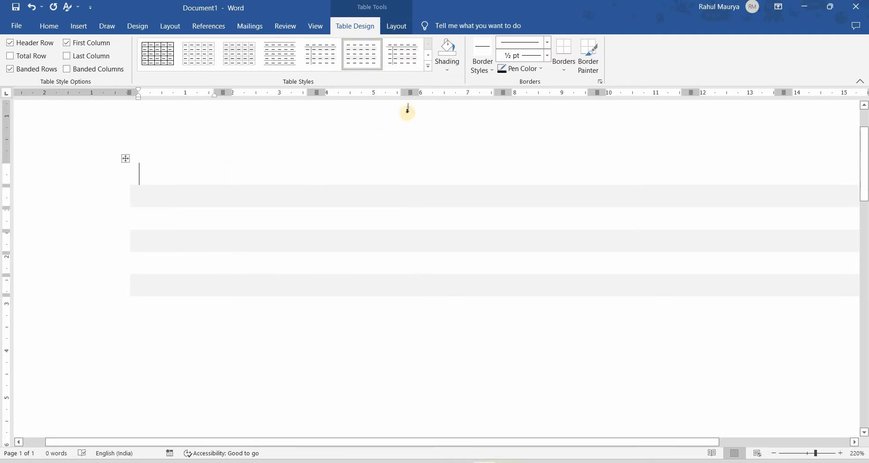
click(395, 28)
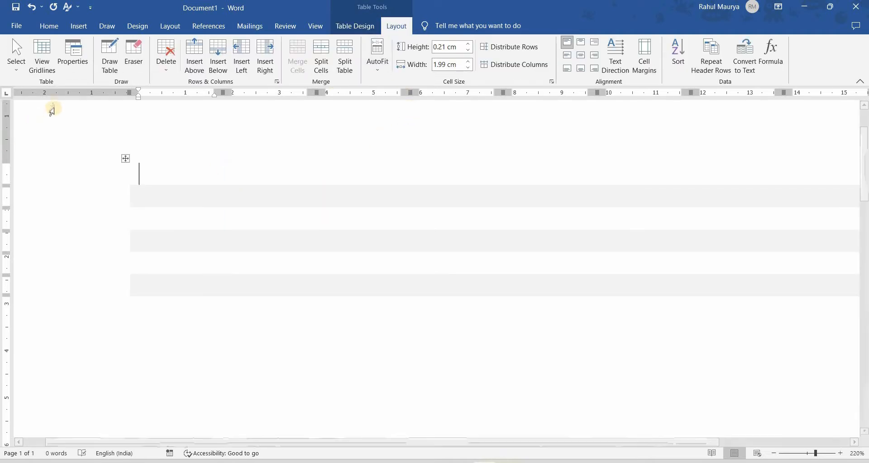
click(47, 71)
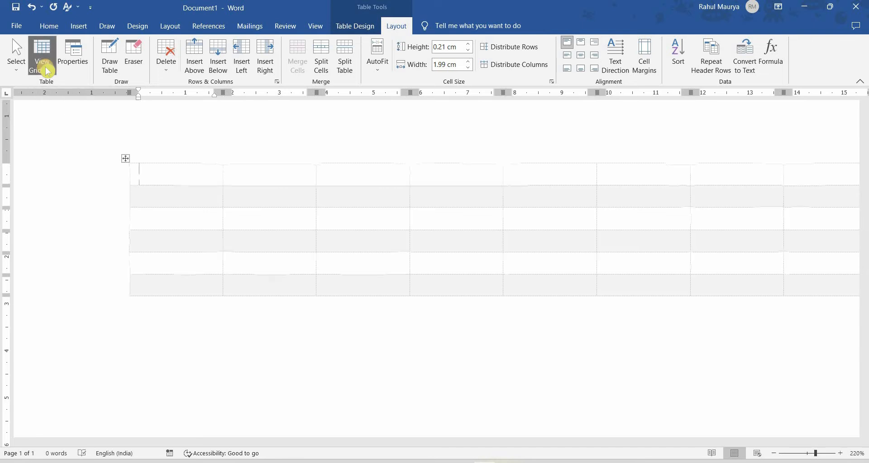
click(48, 71)
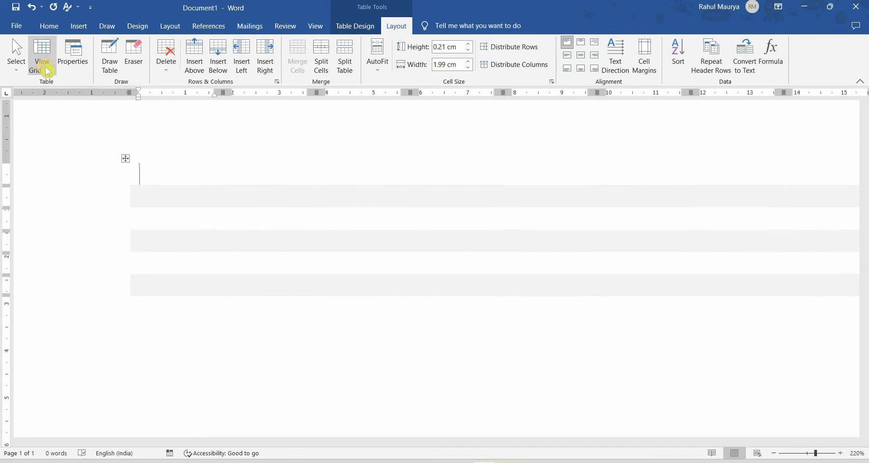
Delete the entire existing table and insert a new table with 7 columns and 6 rows
key(ctrl+a)
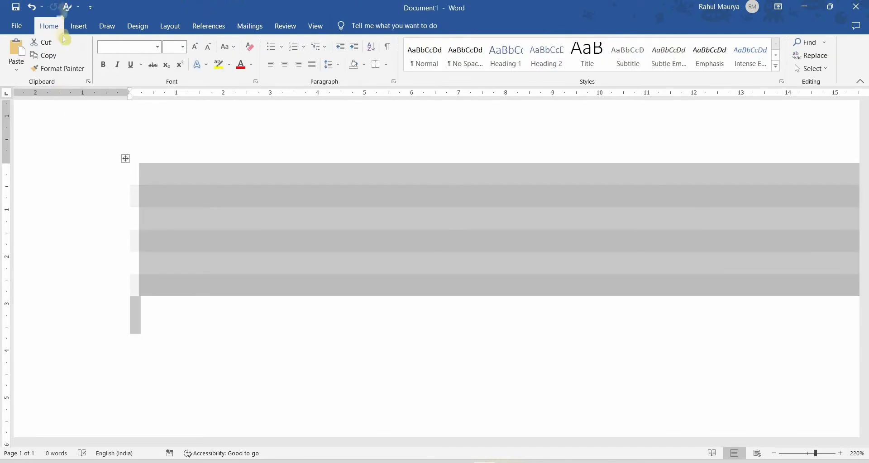
key(Delete)
click(78, 26)
click(82, 63)
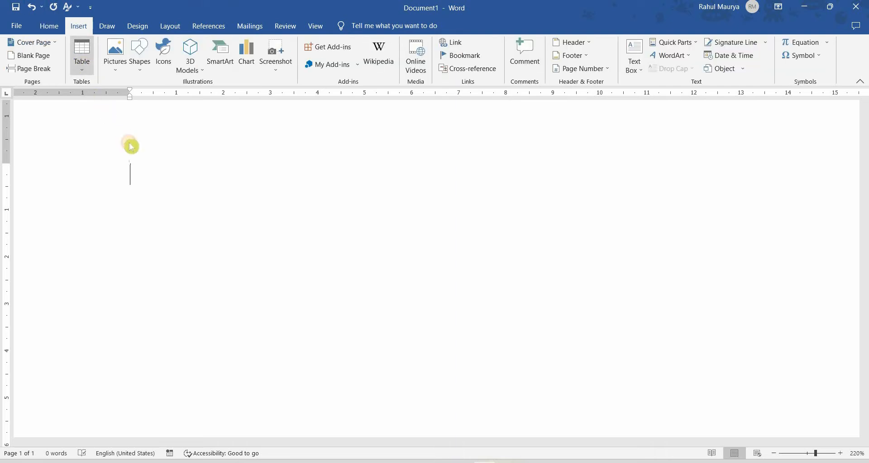
click(140, 149)
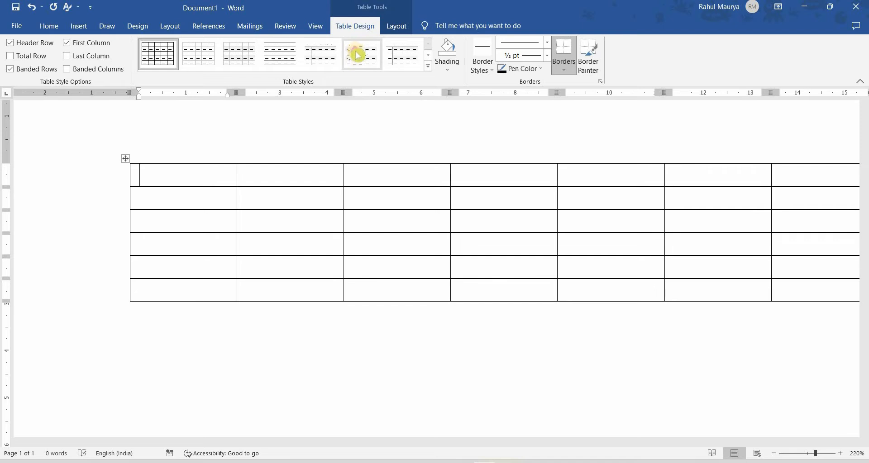
Apply the borderless plain style with shaded alternate rows to the new table and show its gridlines
click(358, 55)
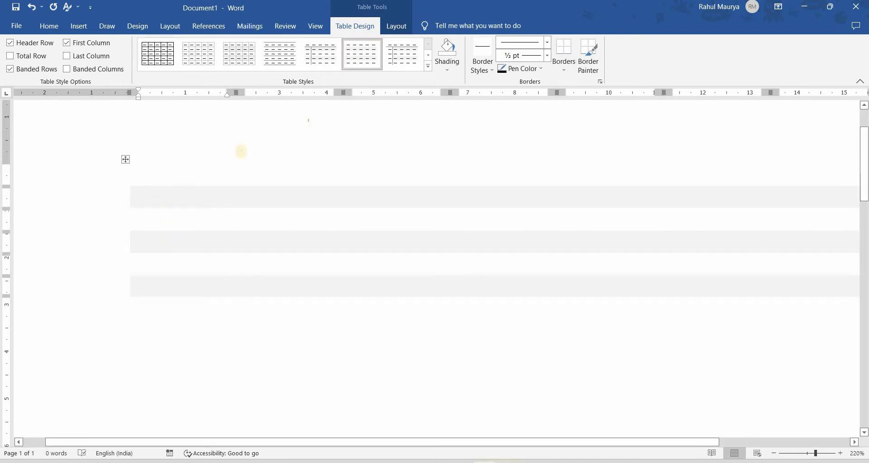
click(398, 30)
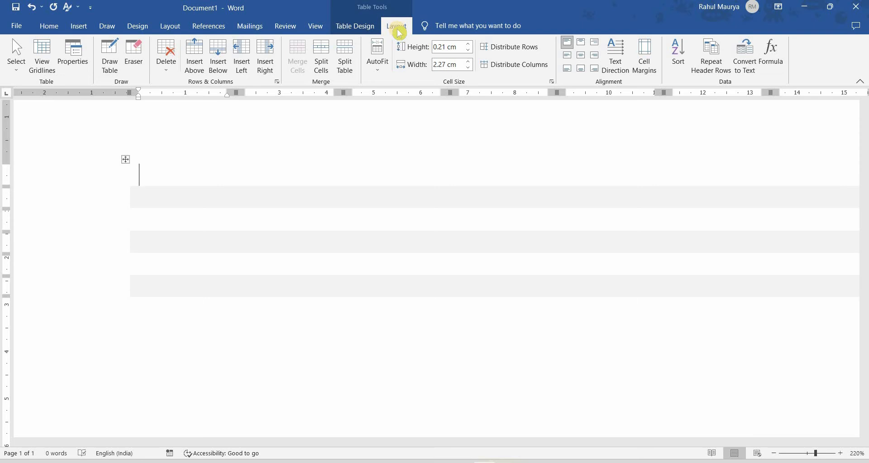
click(42, 67)
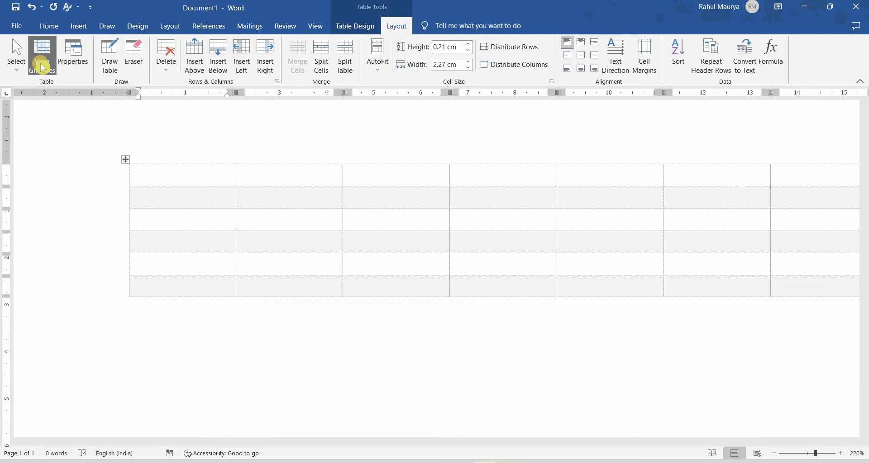
Undo the style applied to the new table
key(ctrl+z)
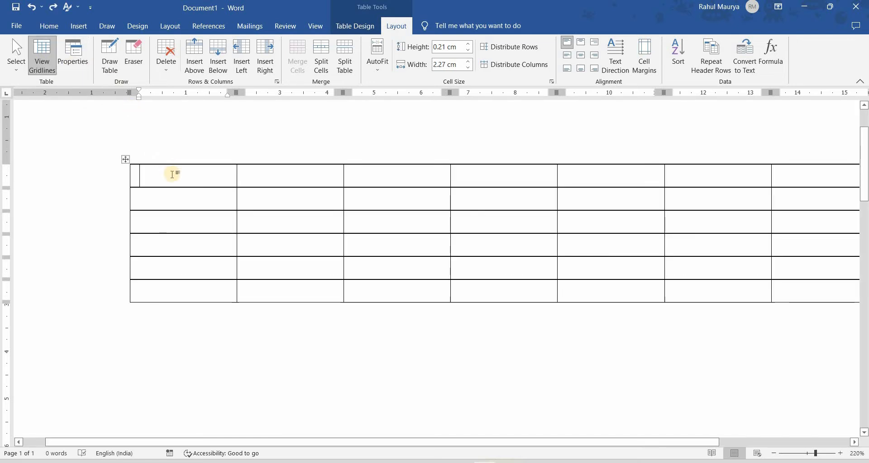
scroll(171, 174, down, 9)
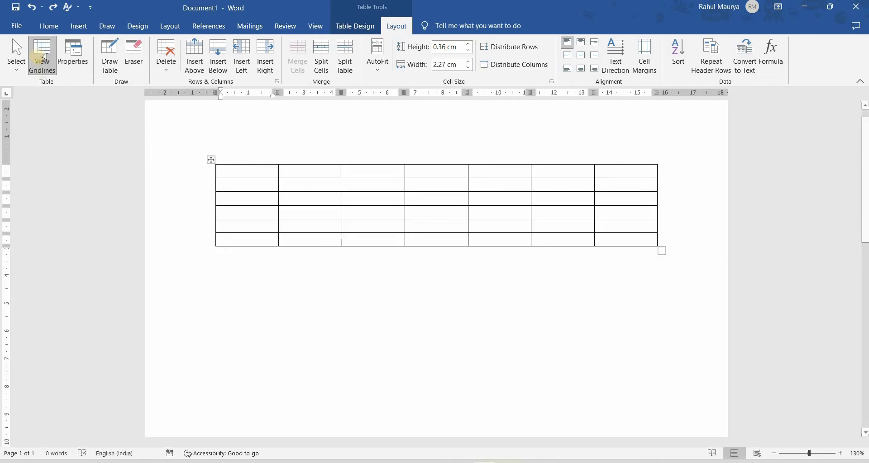
Set the table's alignment to Center in the table properties
click(73, 54)
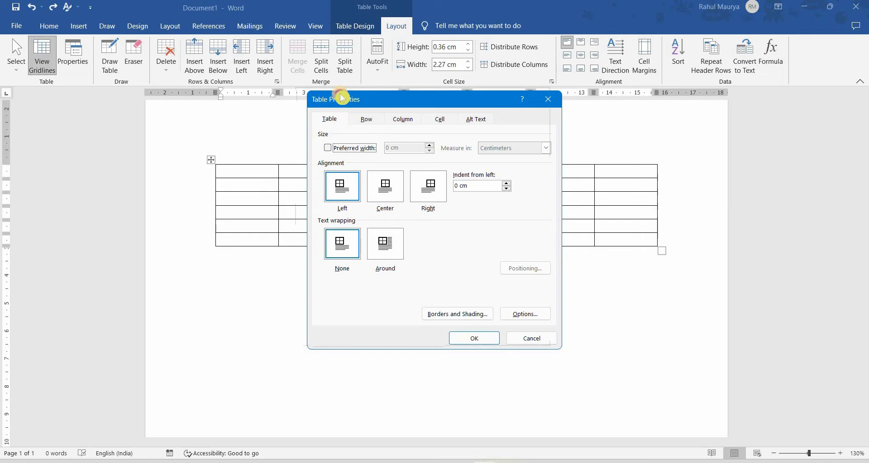
drag(342, 98, 308, 91)
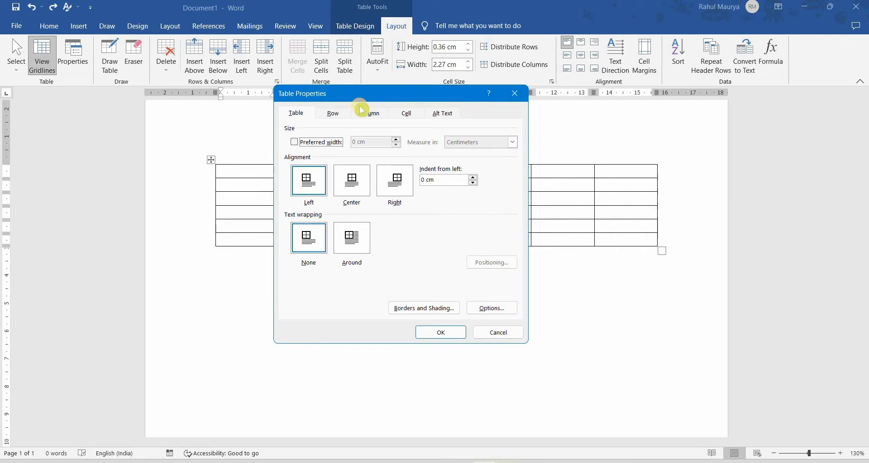
click(349, 182)
click(440, 332)
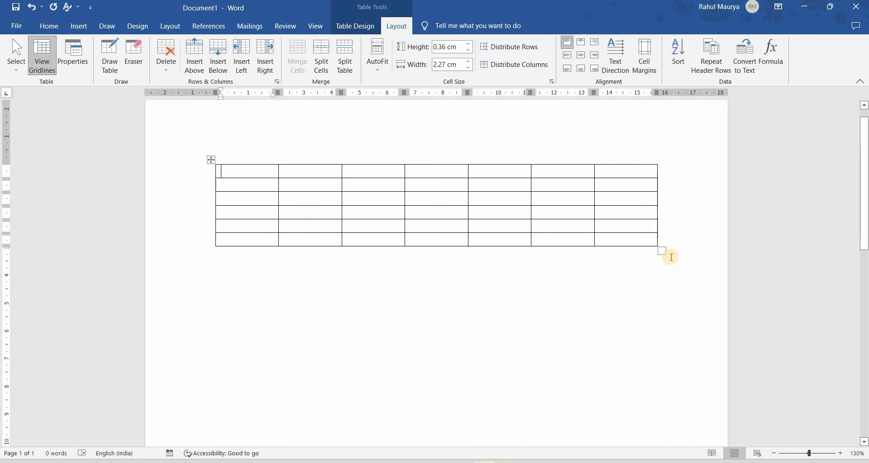
Shrink the whole table to columns about 0.93 cm wide and rows about 0.48 cm high
click(661, 252)
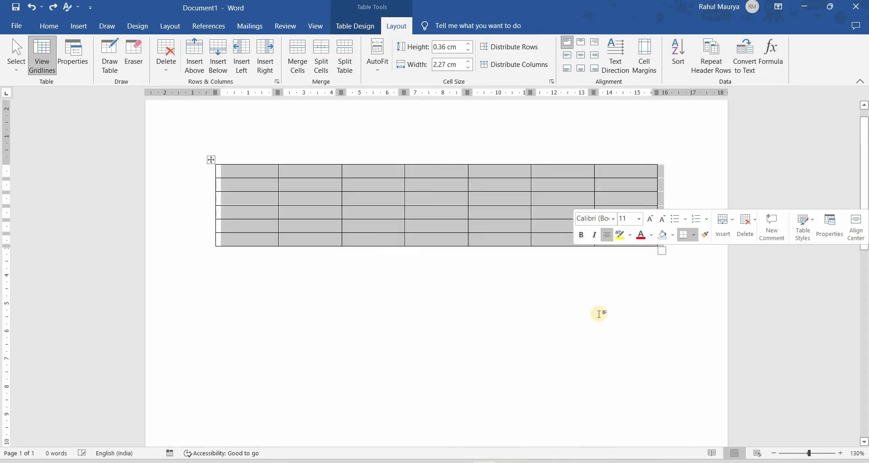
click(620, 300)
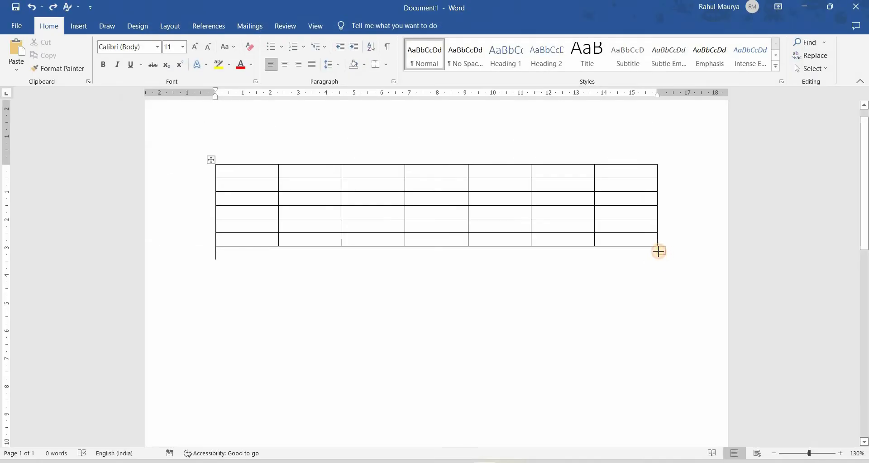
drag(659, 251, 428, 218)
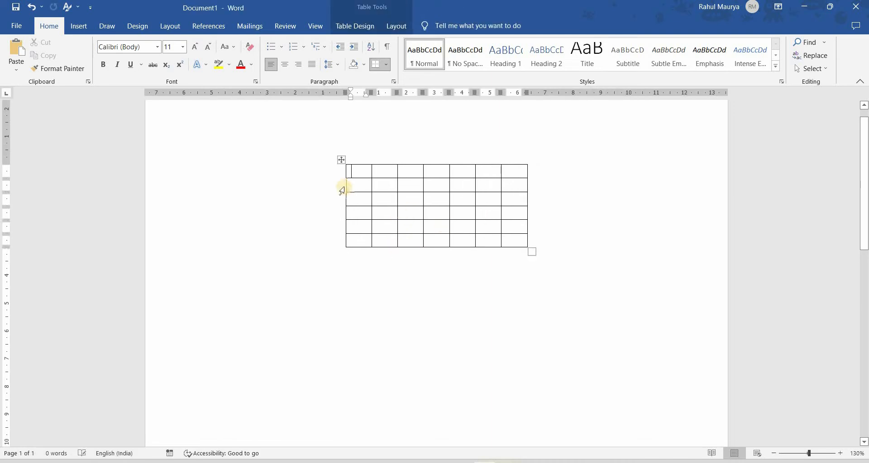
Set the resized table's alignment to Left in the table properties
click(398, 28)
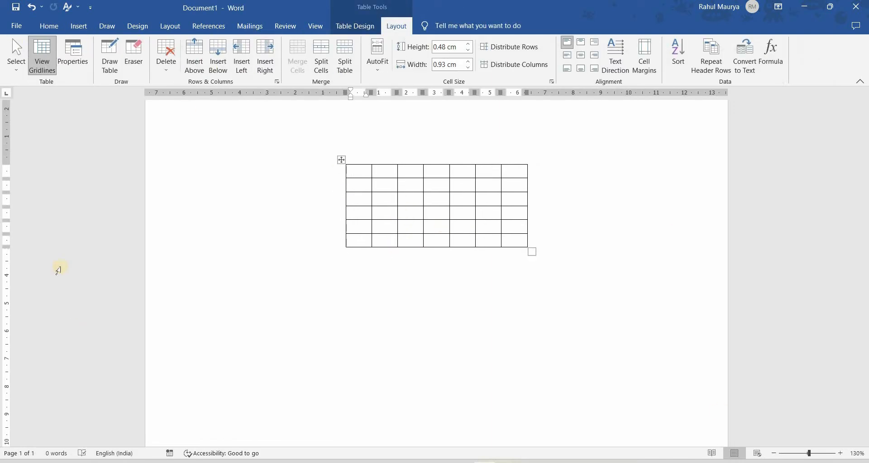
click(85, 70)
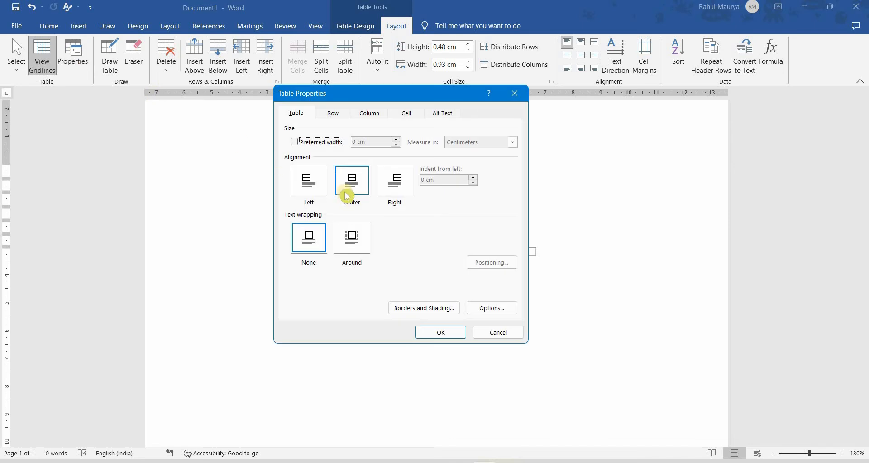
click(310, 188)
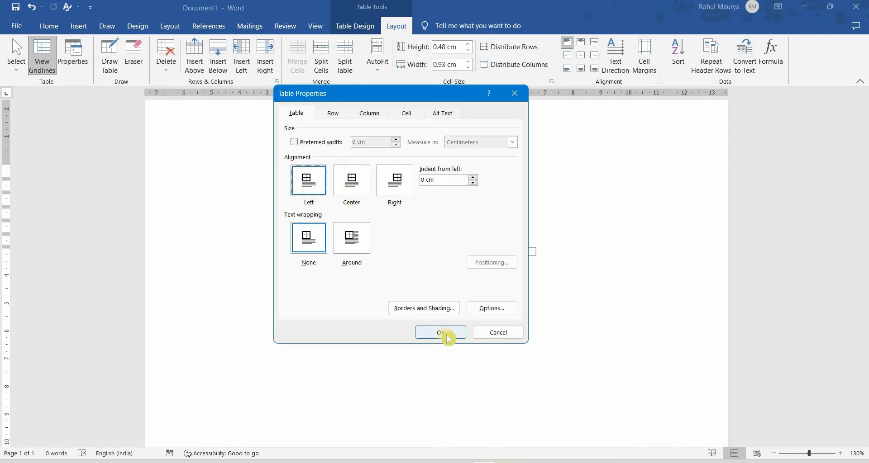
click(441, 333)
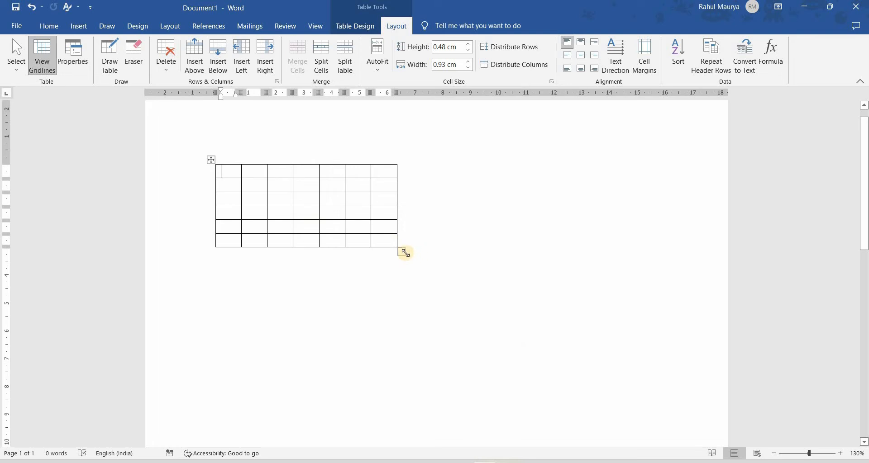
Widen the table slightly to columns about 1.03 cm wide and set its alignment to Right
mouse_move(402, 252)
mouse_down()
mouse_move(657, 270)
mouse_move(380, 262)
mouse_move(389, 249)
mouse_move(416, 246)
mouse_up()
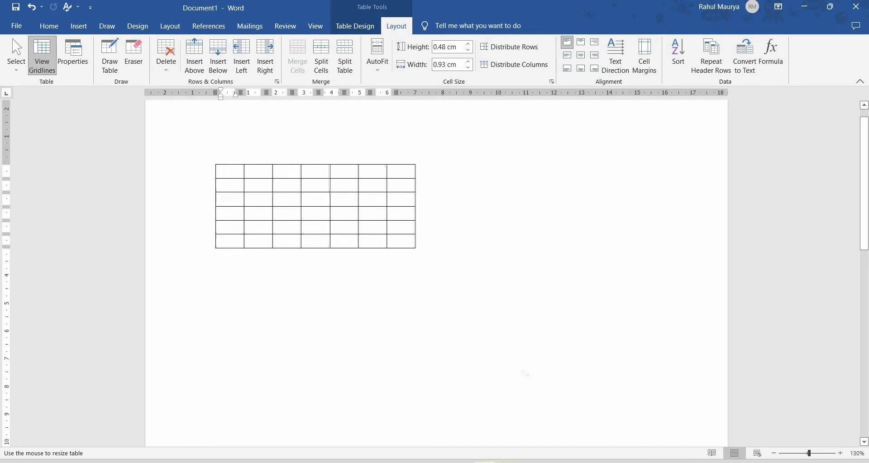
click(86, 67)
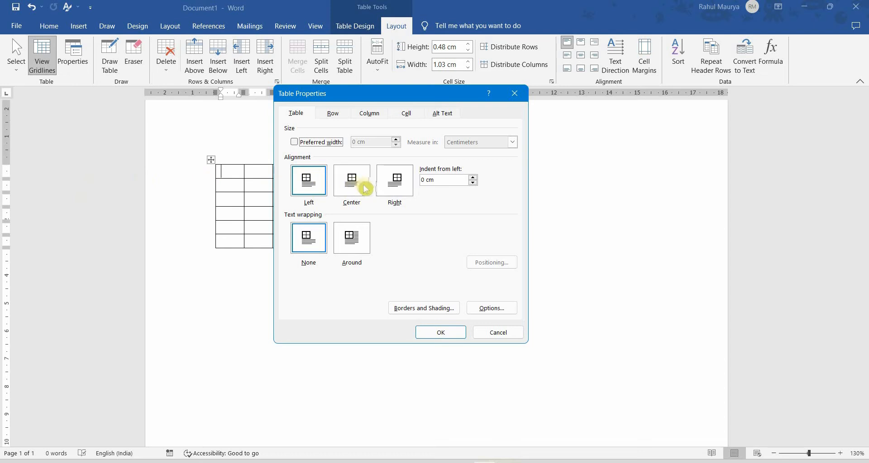
click(394, 193)
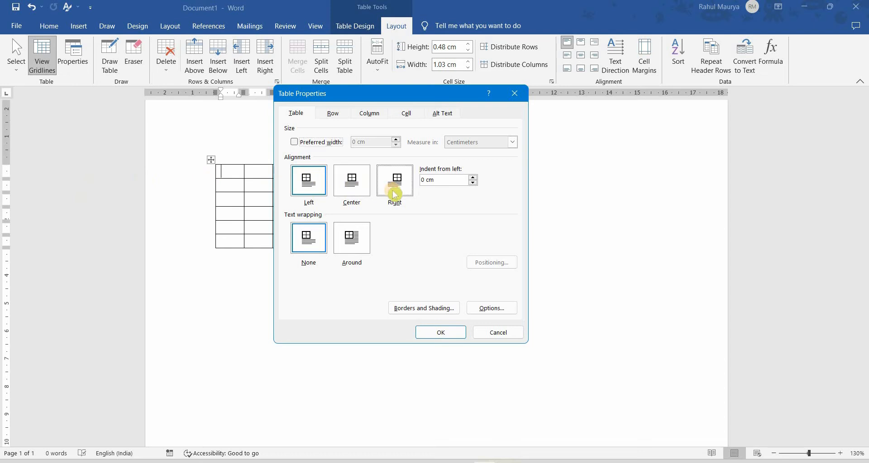
click(437, 333)
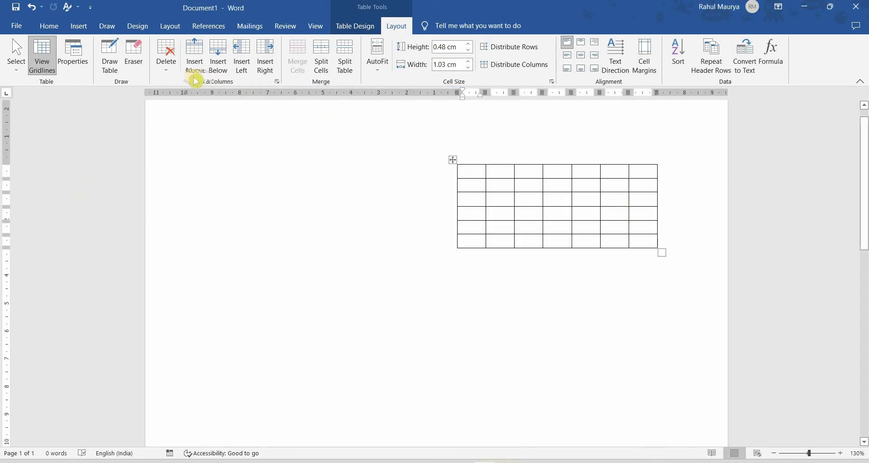
Change the table's alignment from Right back to Left
click(85, 71)
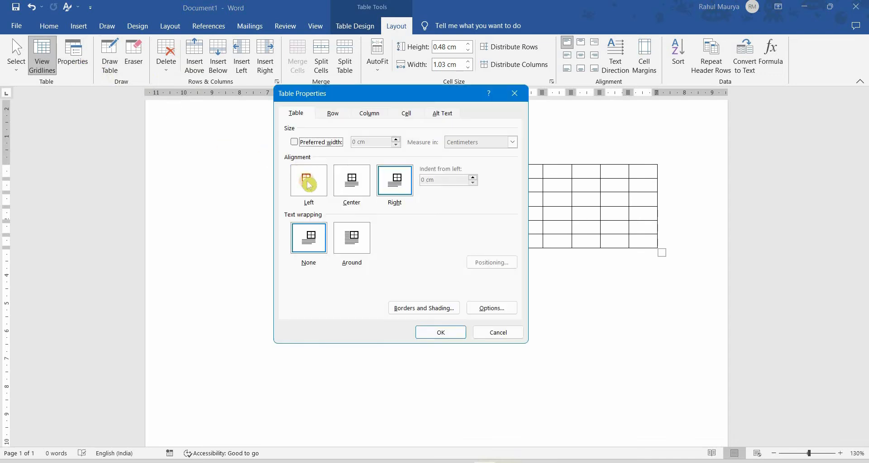
click(307, 183)
click(448, 332)
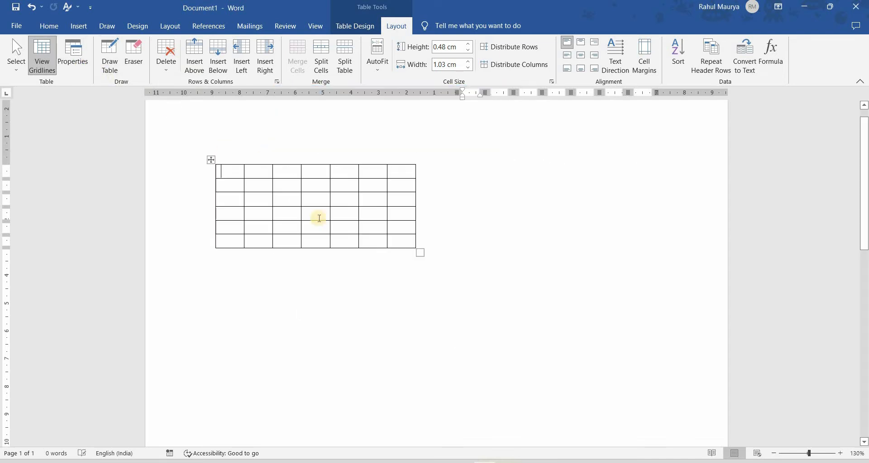
click(75, 72)
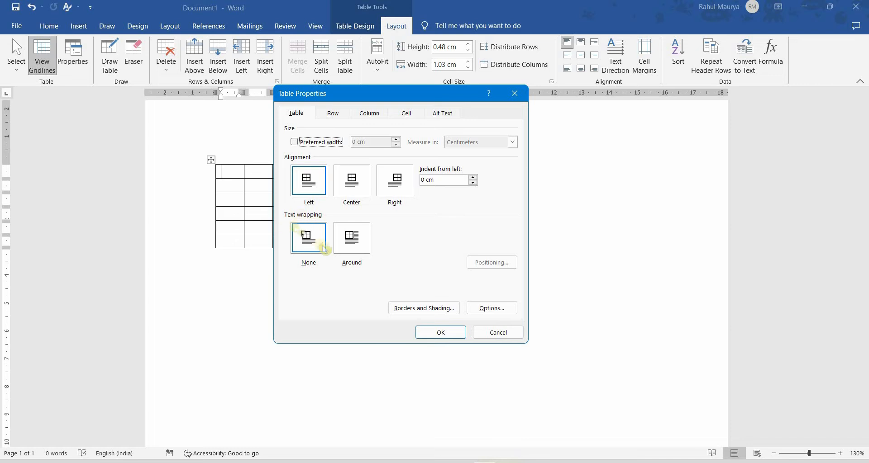
key(Escape)
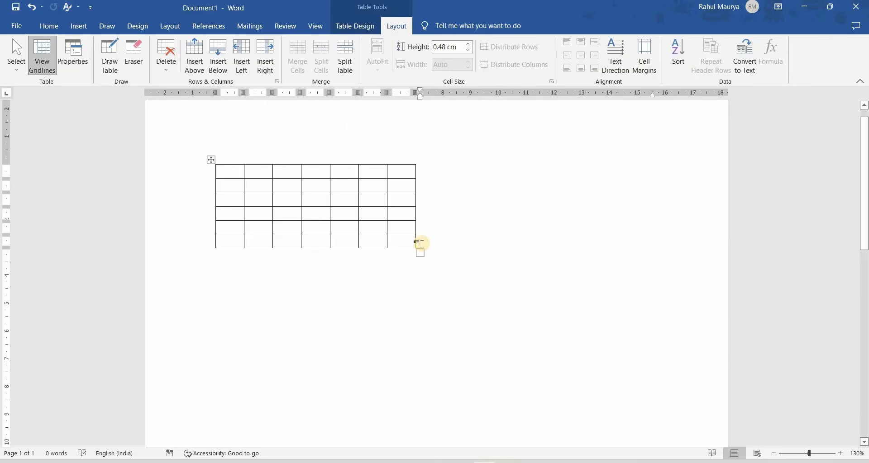
key(Return)
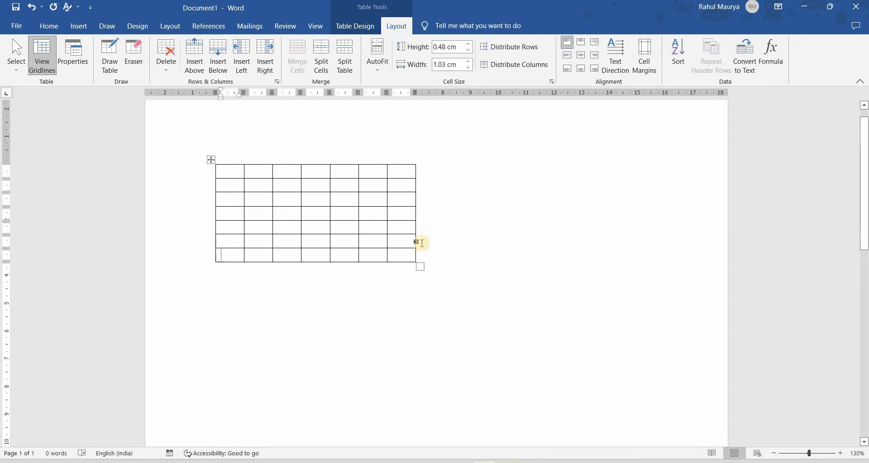
key(ctrl+z)
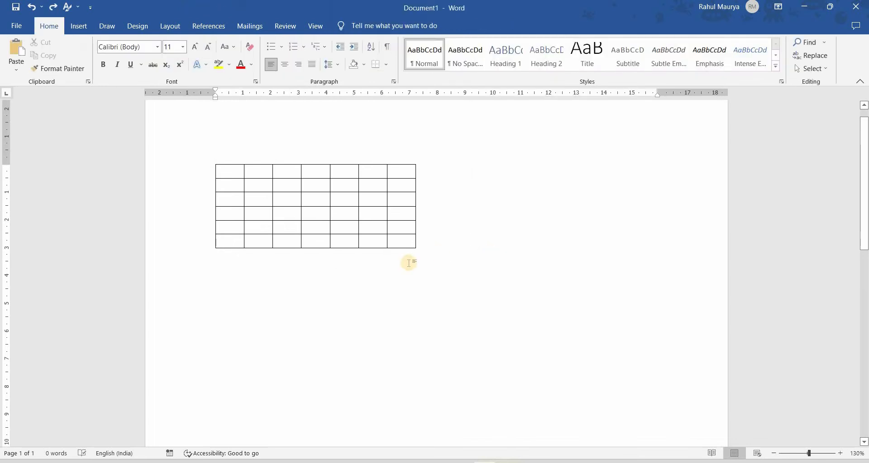
Generate sample paragraphs below the table with =rand()
text(=ra)
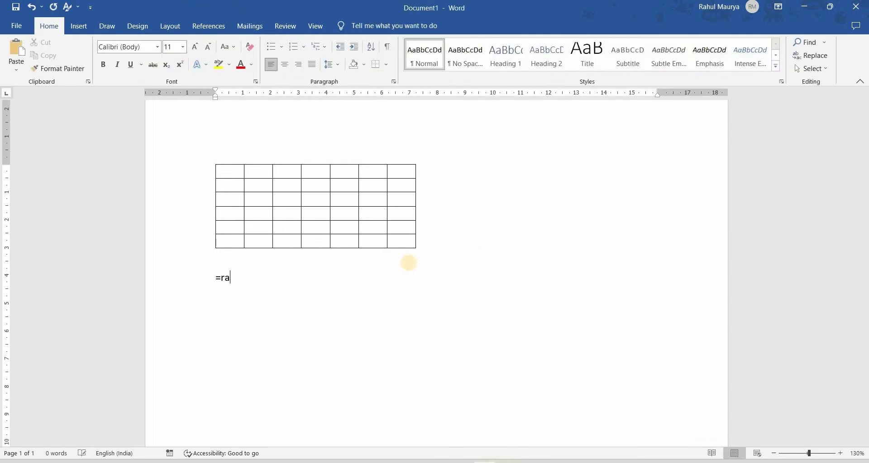
text(n)
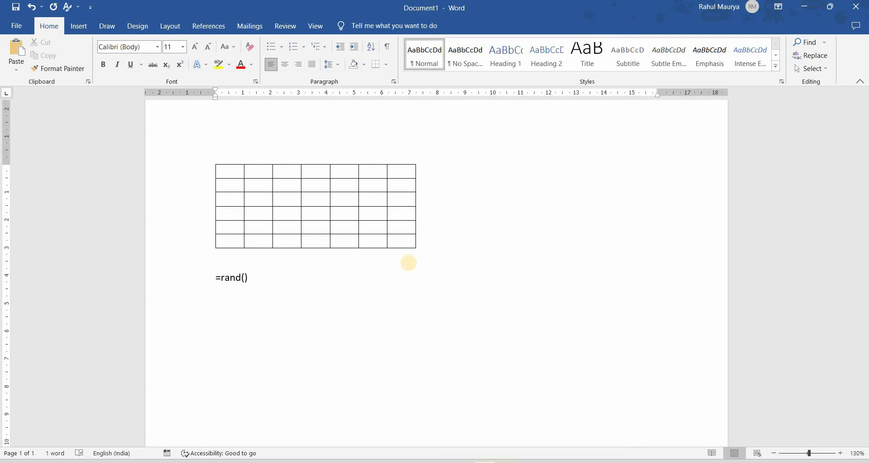
text(d())
key(Return)
Move the table into the middle of the second sample paragraph so the text flows around it
ctrl+scroll(290, 253, down, 5)
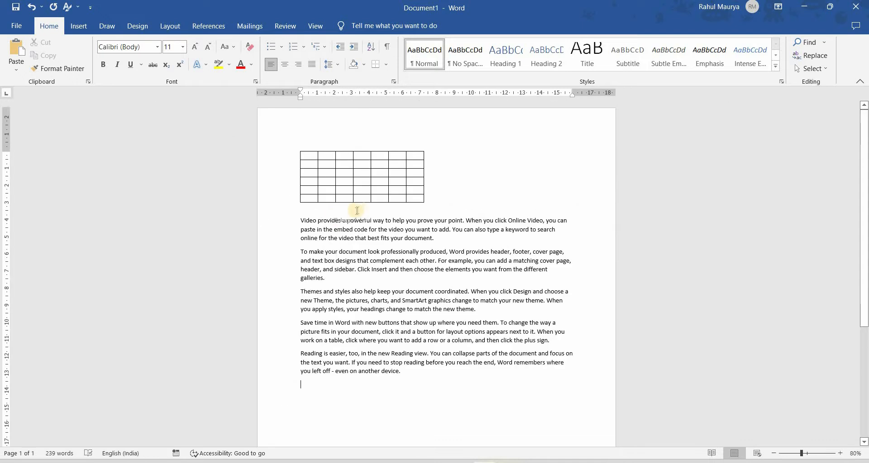
mouse_move(296, 148)
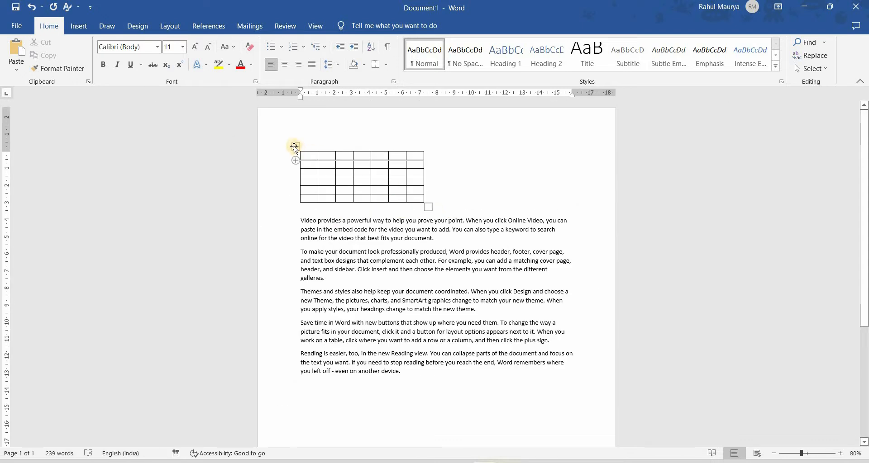
drag(294, 145, 346, 200)
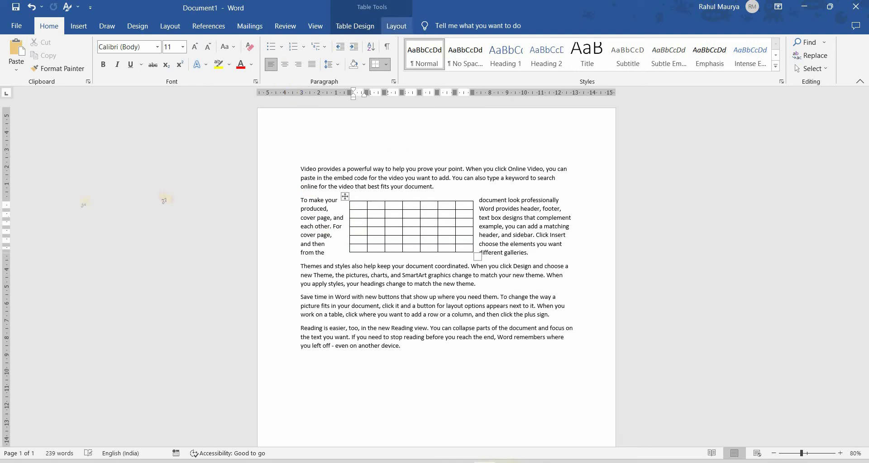
Set the table's text wrapping to None in the table properties
click(396, 26)
scroll(421, 238, up, 6)
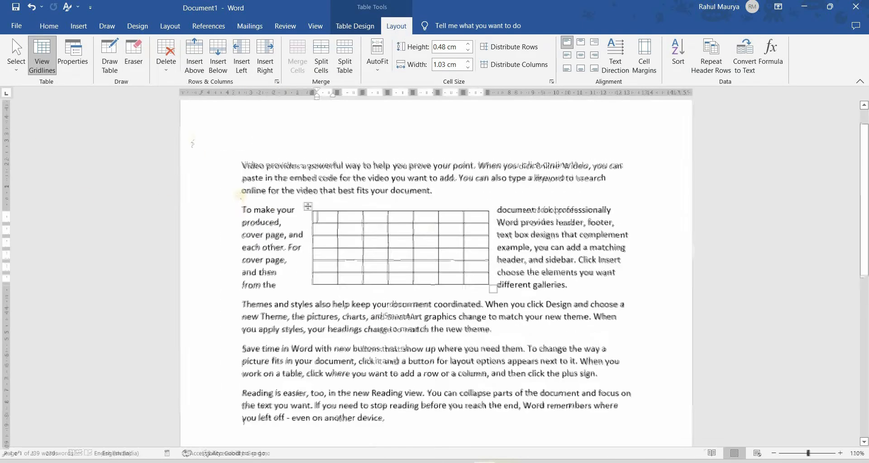
click(74, 58)
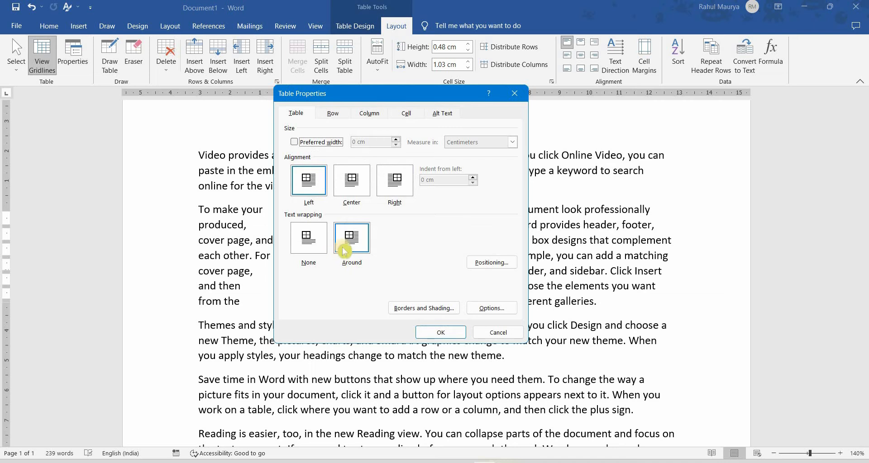
drag(379, 93, 611, 126)
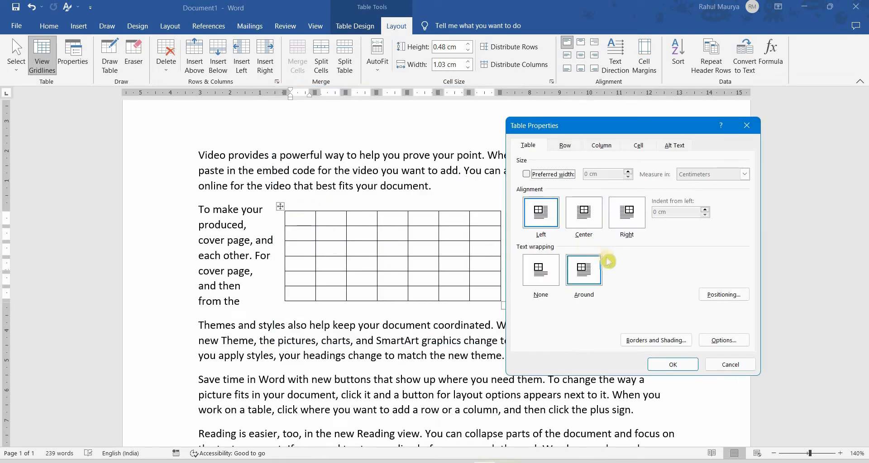
click(542, 276)
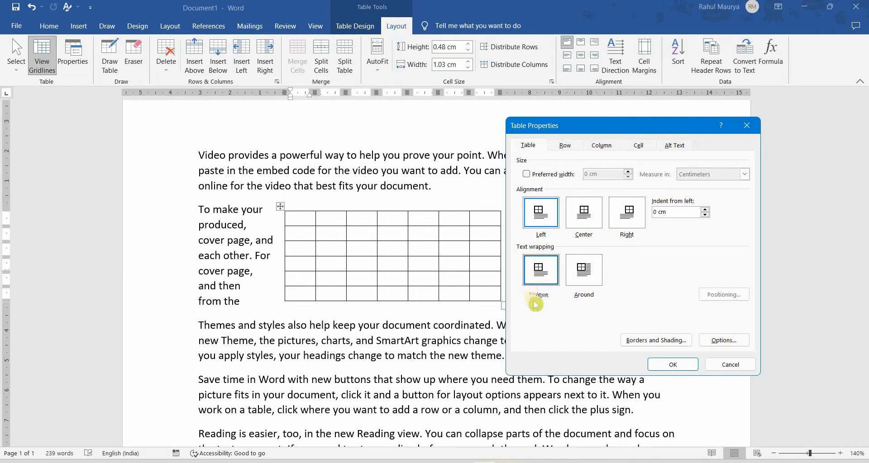
click(658, 366)
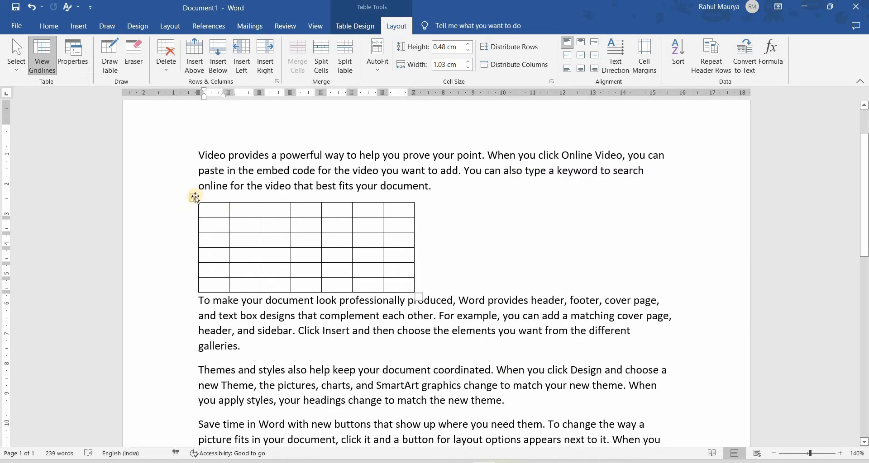
Move the table above the first sample paragraph and apply the Around text wrapping to it
drag(194, 189, 192, 126)
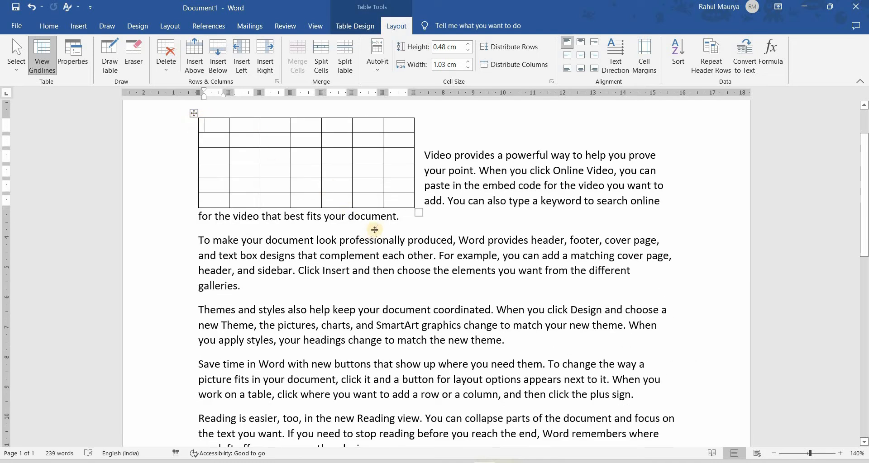
key(ctrl+z)
click(69, 66)
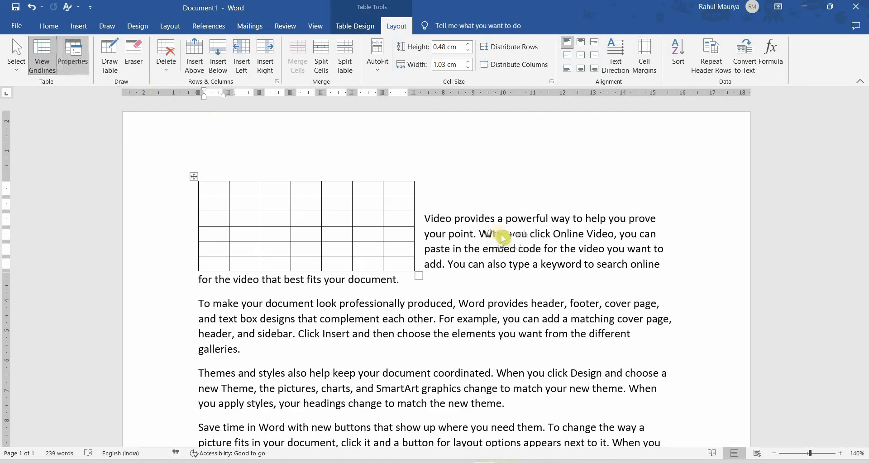
click(584, 270)
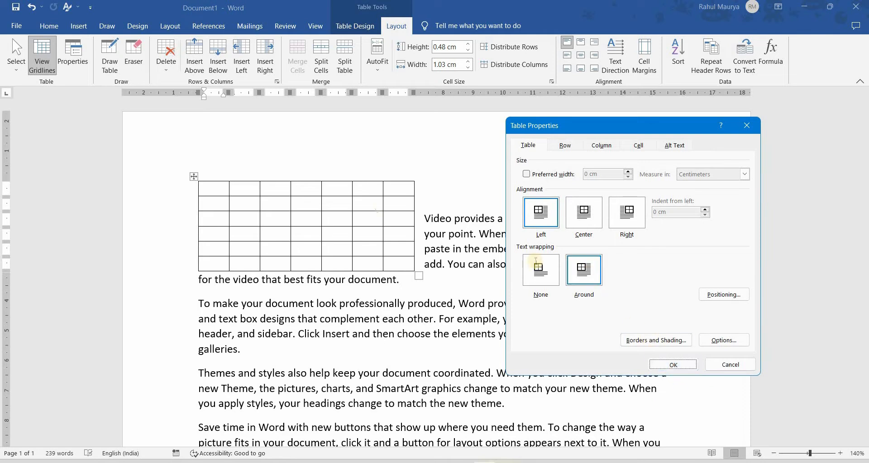
click(673, 365)
Change the text wrapping of the table above the sample text to None
click(71, 62)
click(541, 271)
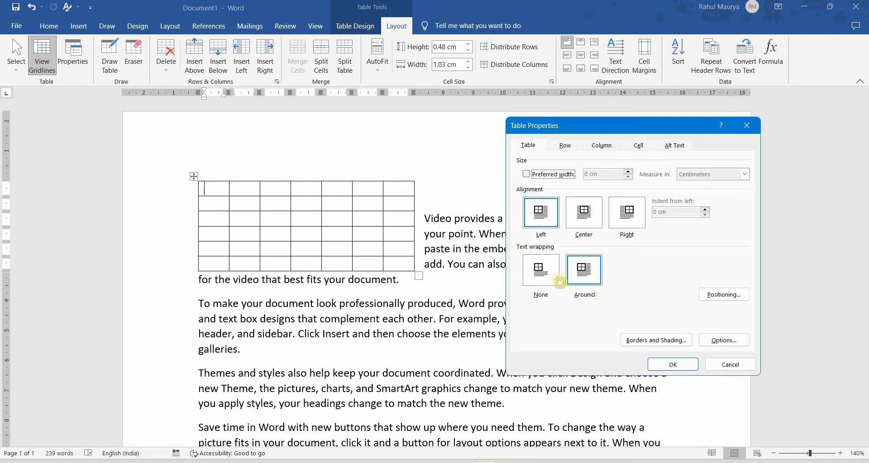
click(673, 364)
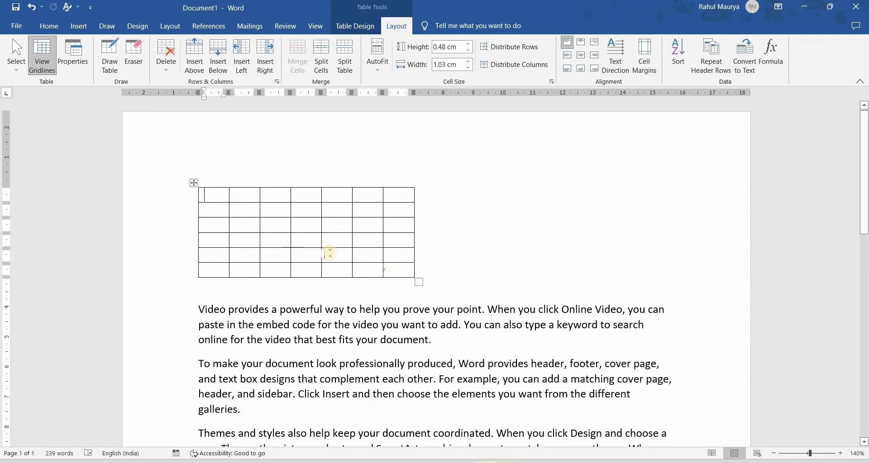
Delete all the sample paragraphs below the table
scroll(228, 277, down, 3)
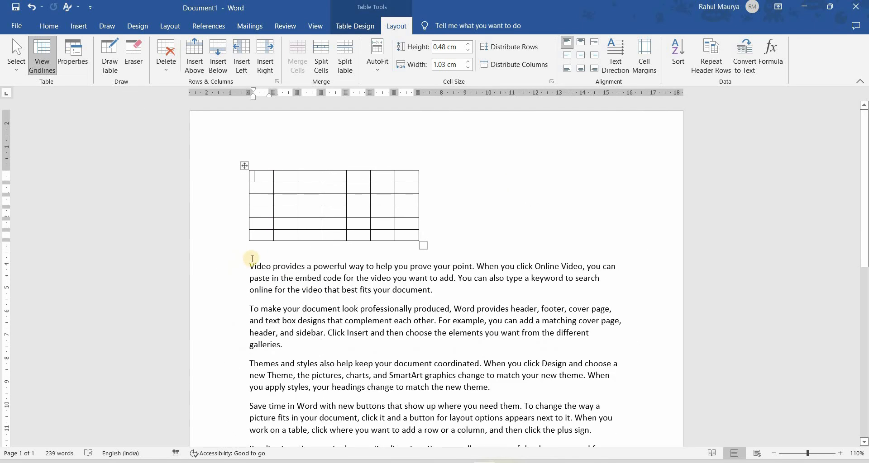
drag(251, 259, 613, 436)
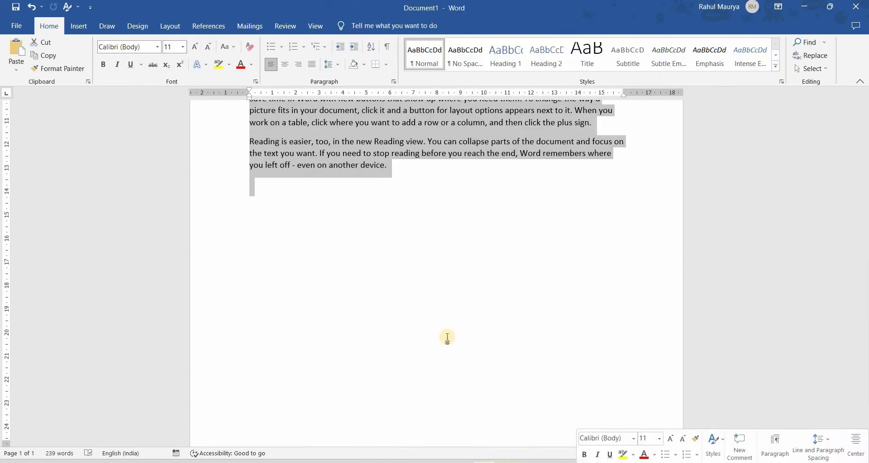
key(Delete)
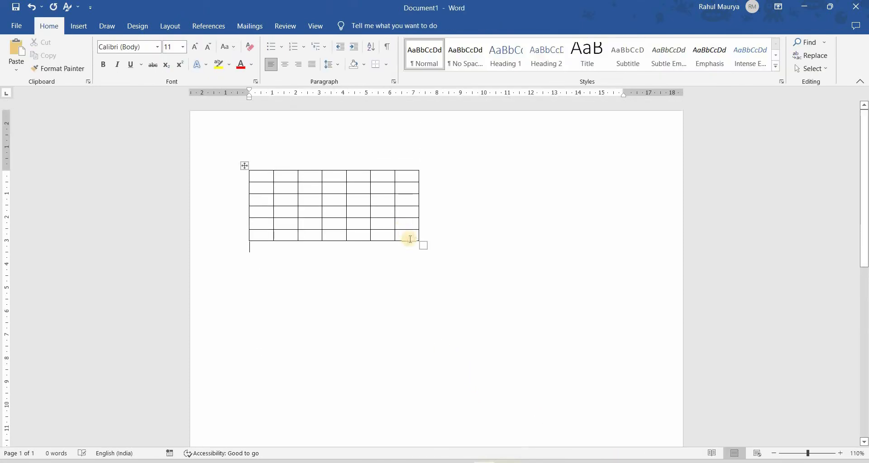
Enlarge the empty table to nearly the full text width, with columns about 2.15 cm wide
click(406, 239)
scroll(406, 240, up, 4)
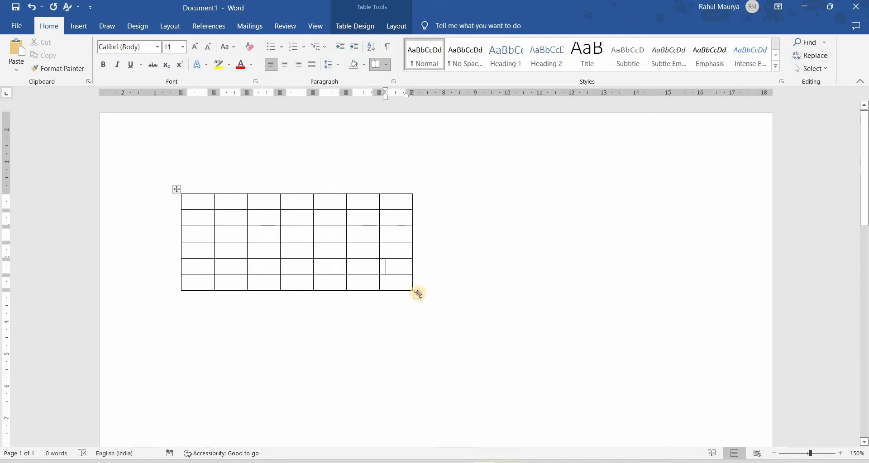
drag(534, 300, 669, 301)
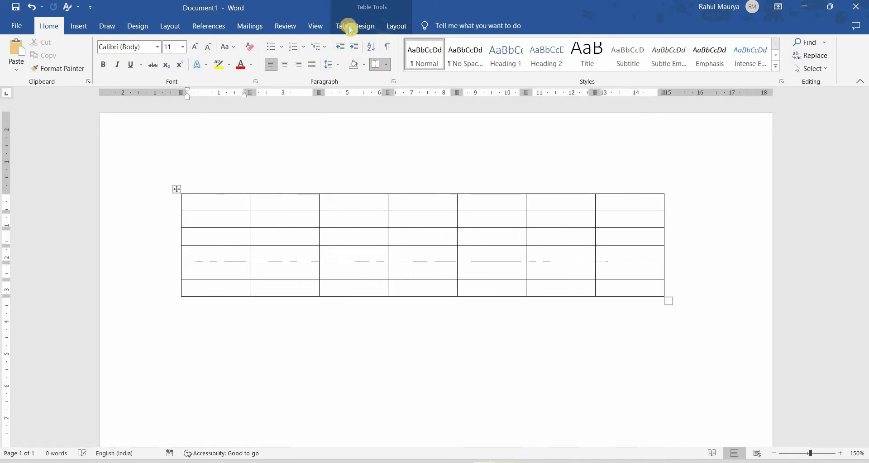
Draw a vertical line through all rows of the table's first column with Draw Table, about 1.02 cm from its left edge
click(405, 32)
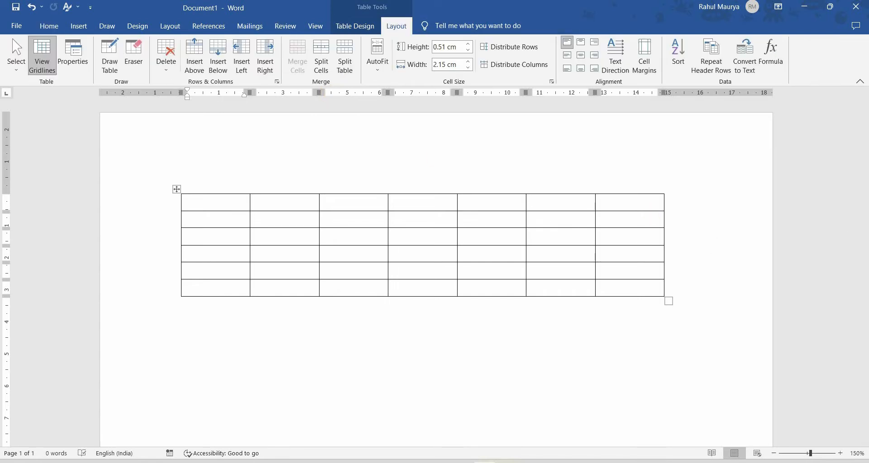
click(113, 73)
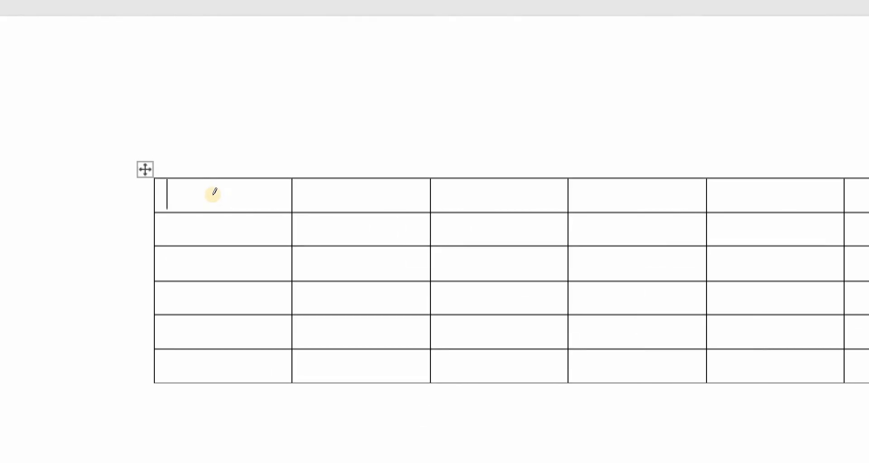
drag(213, 196, 211, 221)
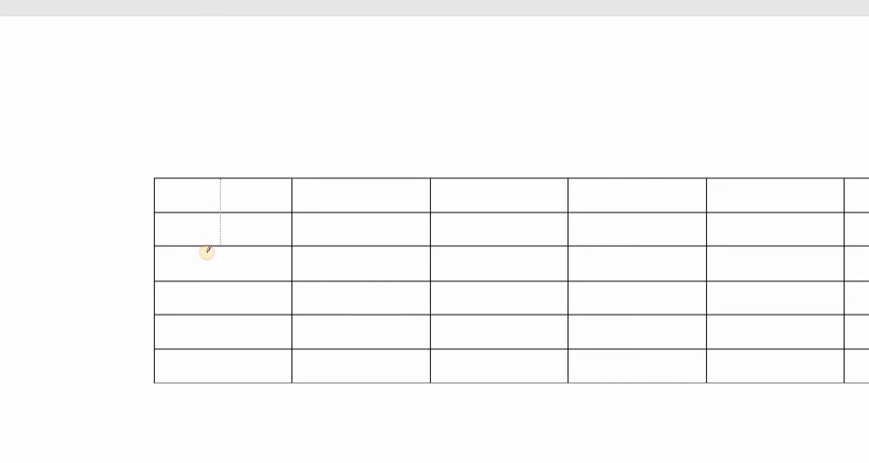
drag(207, 288, 207, 288)
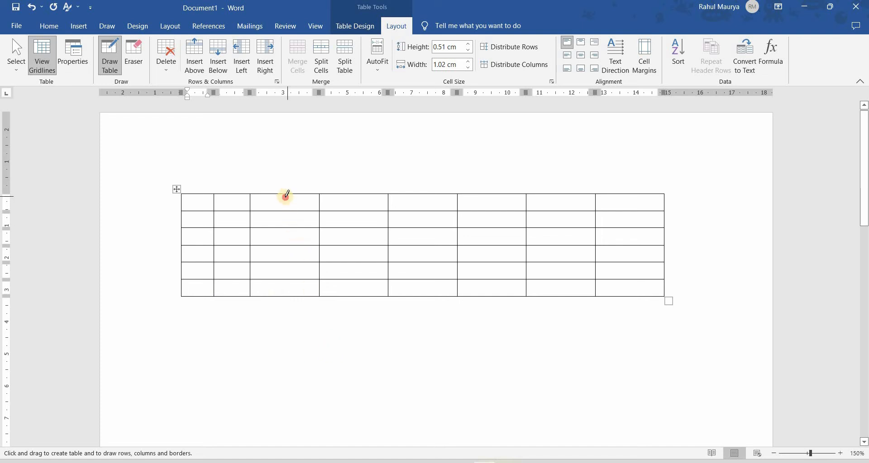
Draw a partial vertical divider in the next wide column and a separate three-cell table about 12.43 by 5.31 cm below
drag(286, 195, 285, 276)
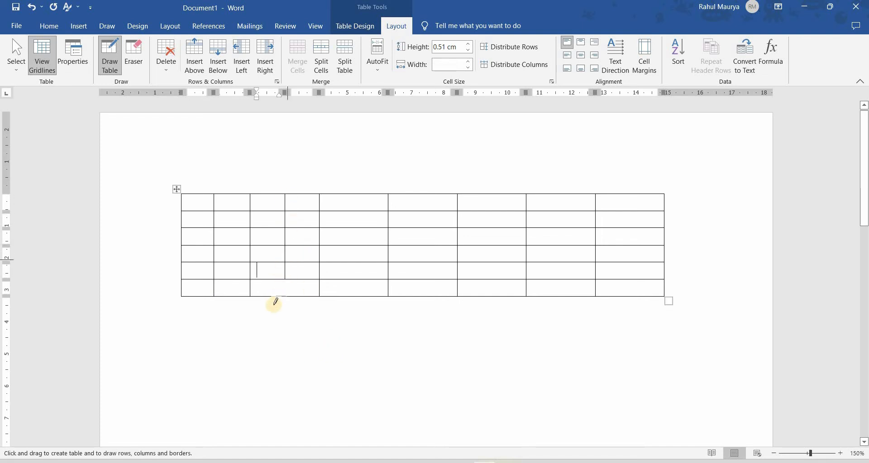
scroll(226, 308, down, 4)
drag(190, 193, 584, 363)
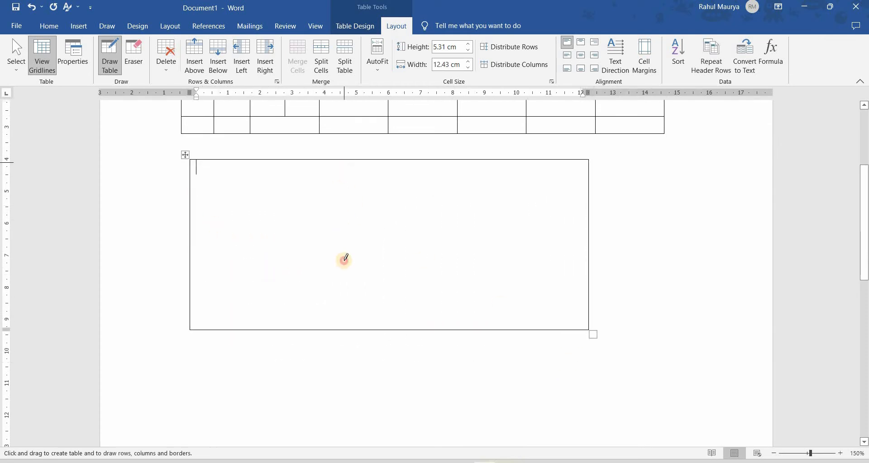
drag(344, 294, 343, 239)
mouse_move(505, 252)
mouse_down()
mouse_move(588, 250)
mouse_move(545, 229)
mouse_up()
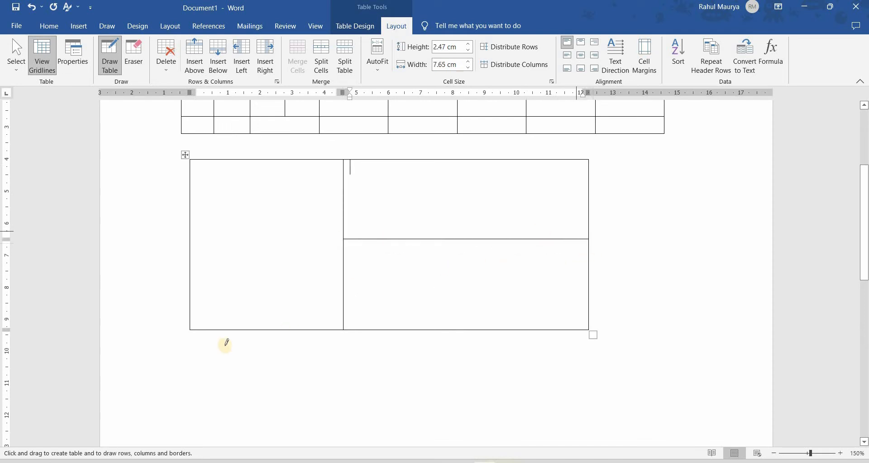
Undo the separate drawn table and the partial vertical divider in the upper table
key(ctrl+z)
key(ctrl+z)
key(ctrl+z)
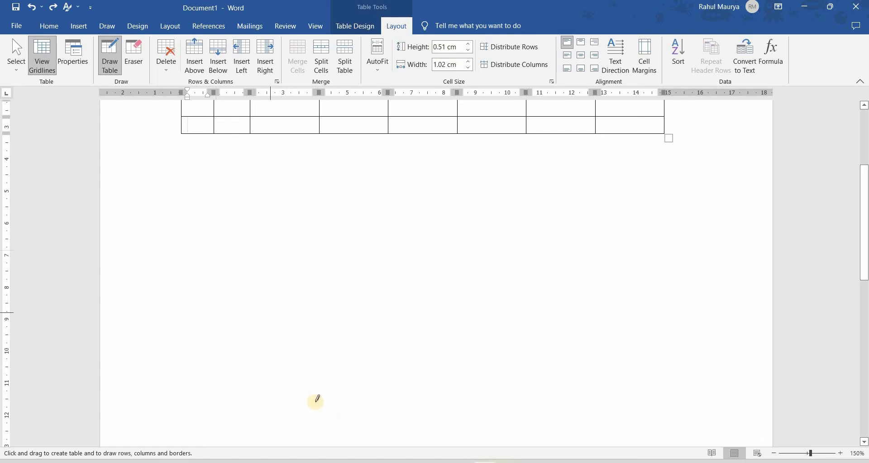
Draw a two-row table about 9.62 by 4.28 cm and a narrow one-cell table about 0.57 by 4.4 cm below the existing table
scroll(186, 254, up, 2)
drag(185, 254, 494, 392)
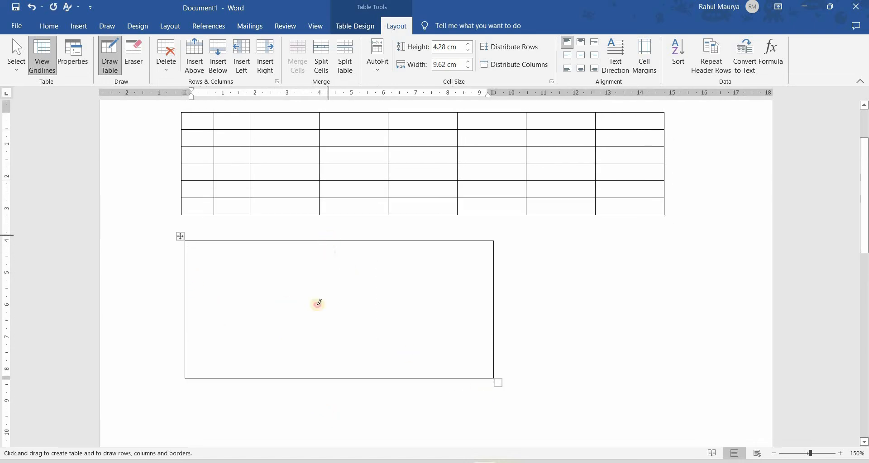
drag(317, 305, 311, 383)
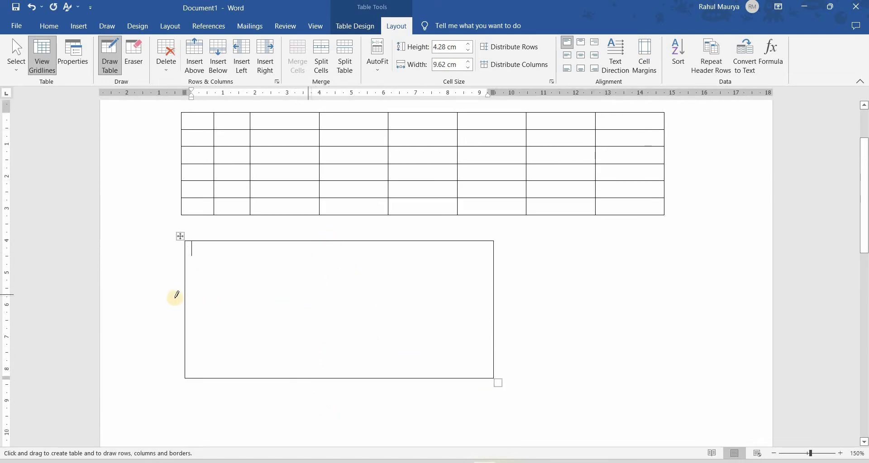
drag(411, 281, 503, 281)
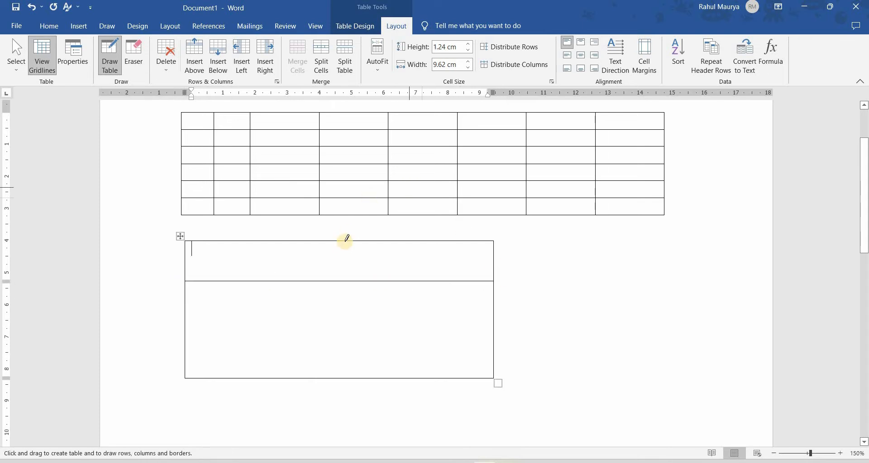
drag(346, 242, 346, 380)
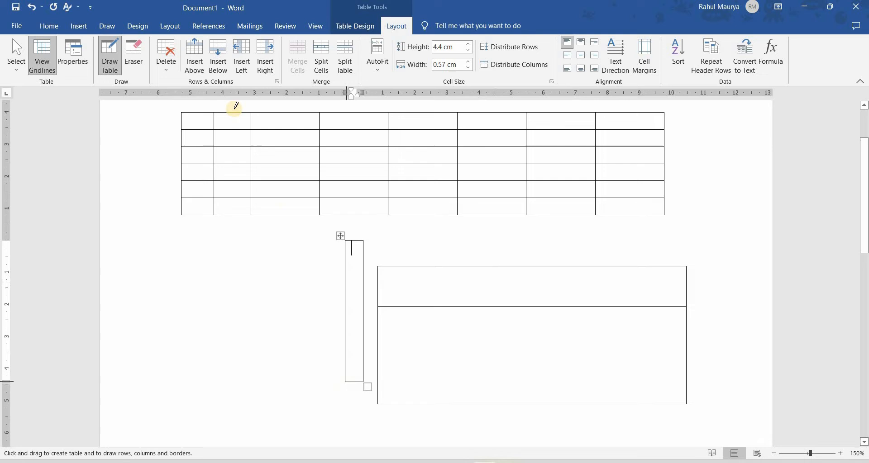
Erase the top and left borders of the two-row table's first row, plus the entire narrow table, with the Eraser
click(125, 66)
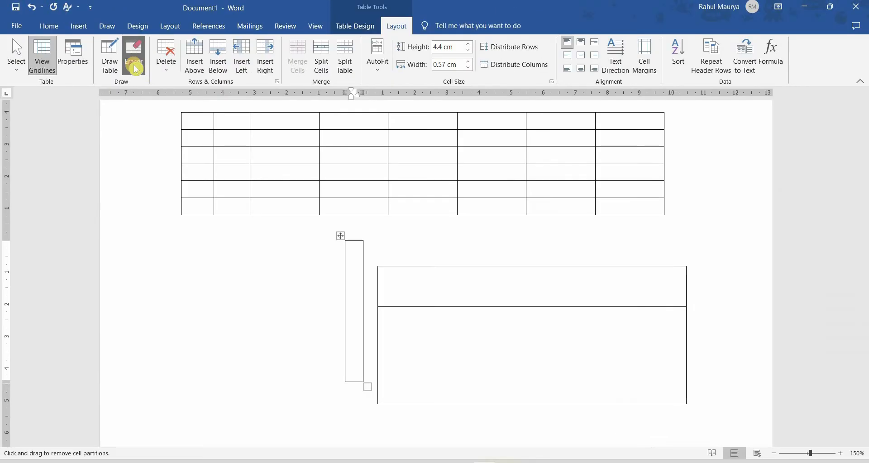
key(Escape)
click(146, 60)
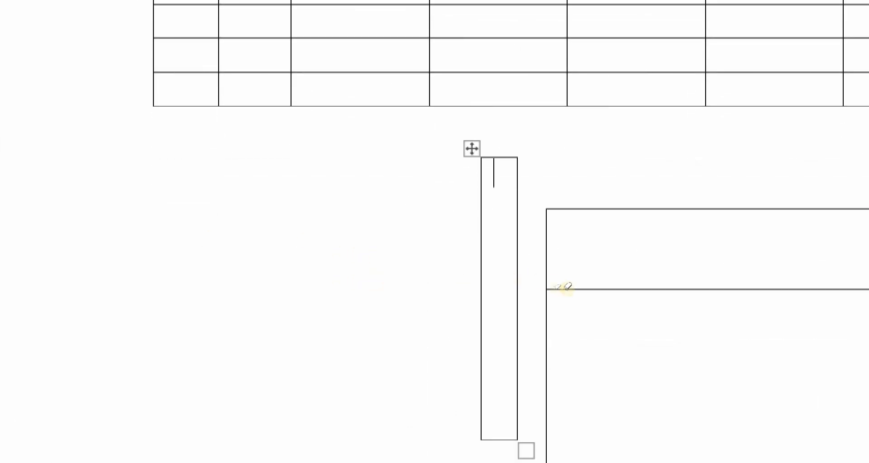
drag(292, 186, 400, 264)
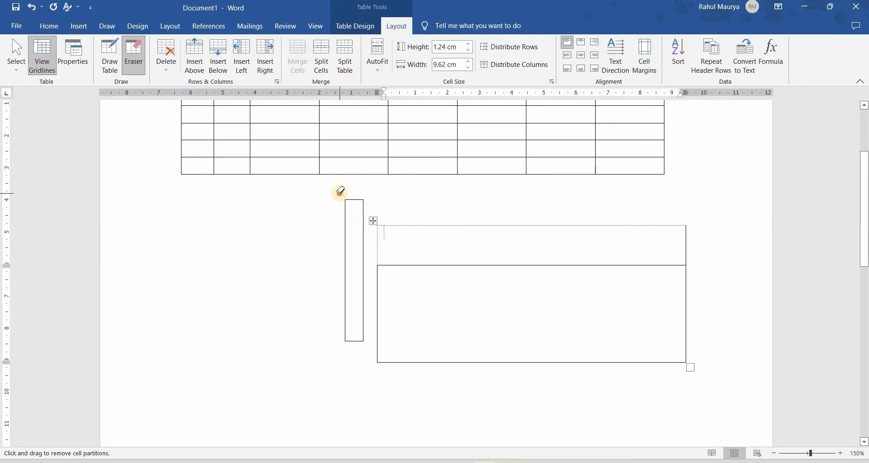
mouse_move(340, 191)
mouse_down()
mouse_move(369, 295)
mouse_move(371, 356)
mouse_up()
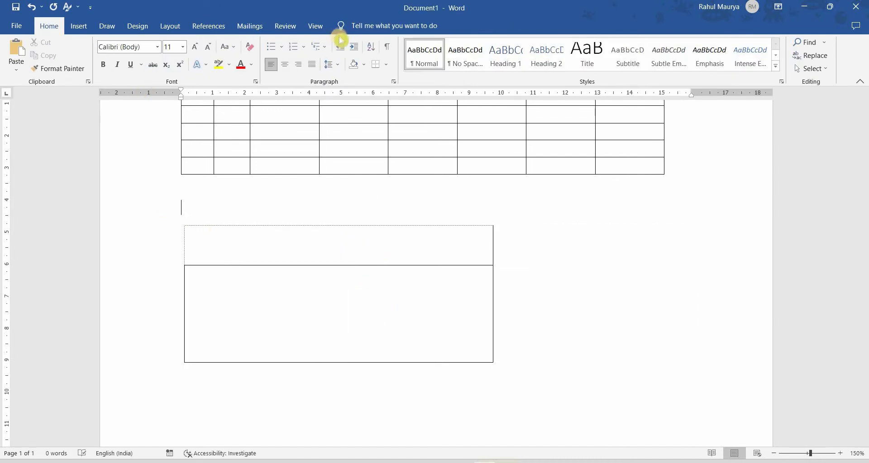
Erase the whole remaining two-row table with the Eraser
click(268, 282)
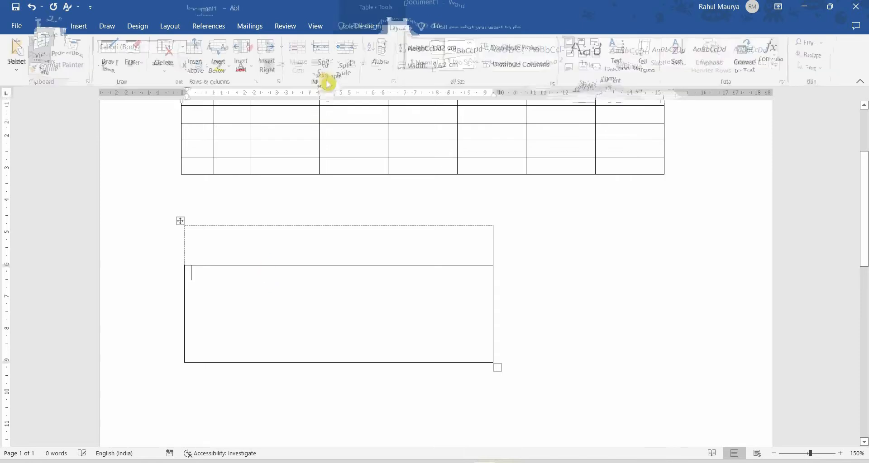
click(129, 55)
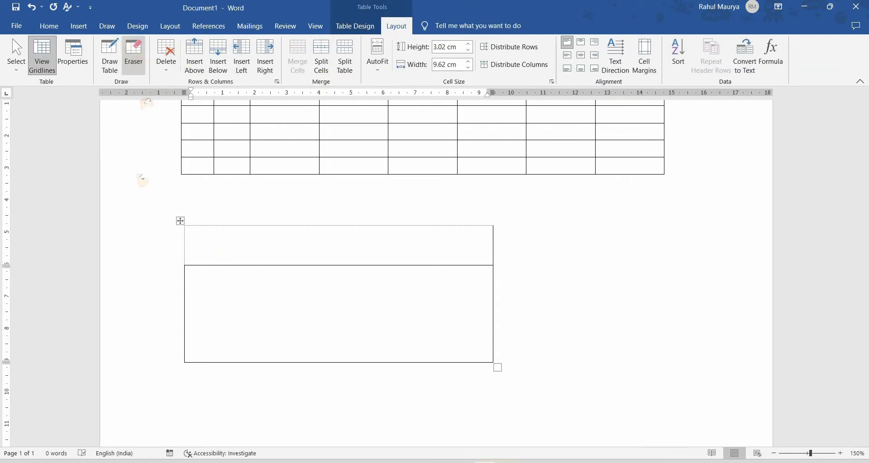
mouse_move(152, 219)
mouse_down()
mouse_move(258, 300)
mouse_move(379, 351)
mouse_move(521, 384)
mouse_up()
scroll(265, 245, up, 1)
scroll(265, 245, up, 1)
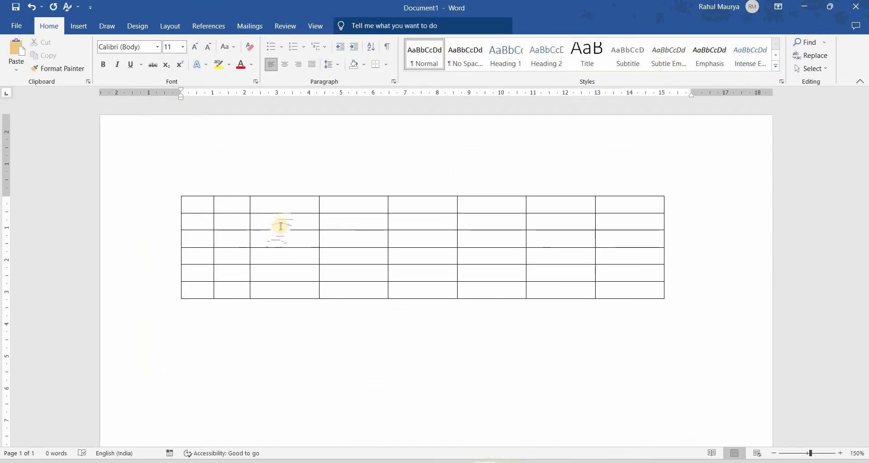
Erase the vertical line dividing the first column in every row of the remaining table
click(290, 203)
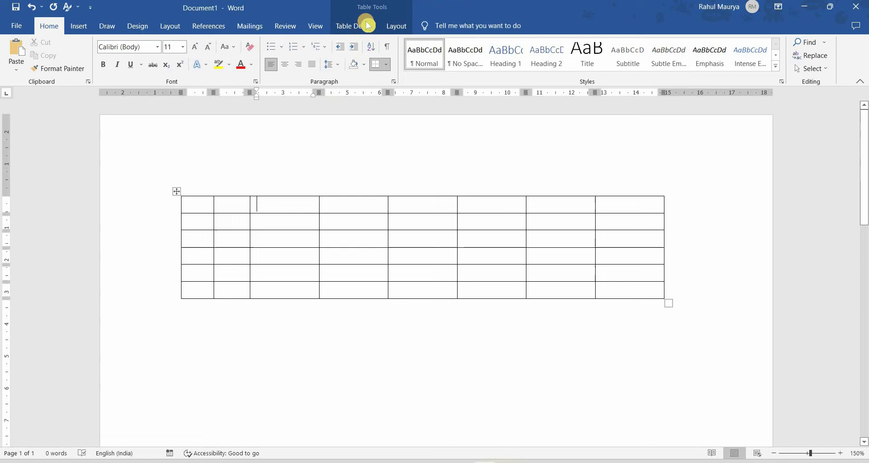
click(397, 26)
click(133, 56)
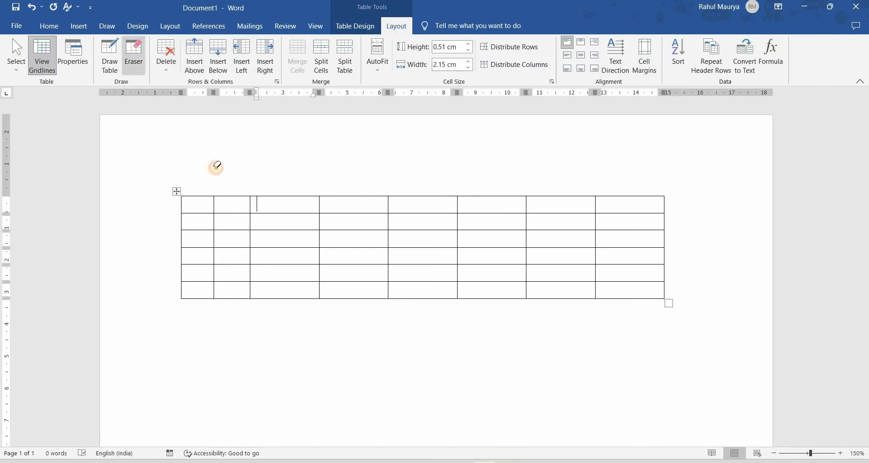
click(215, 204)
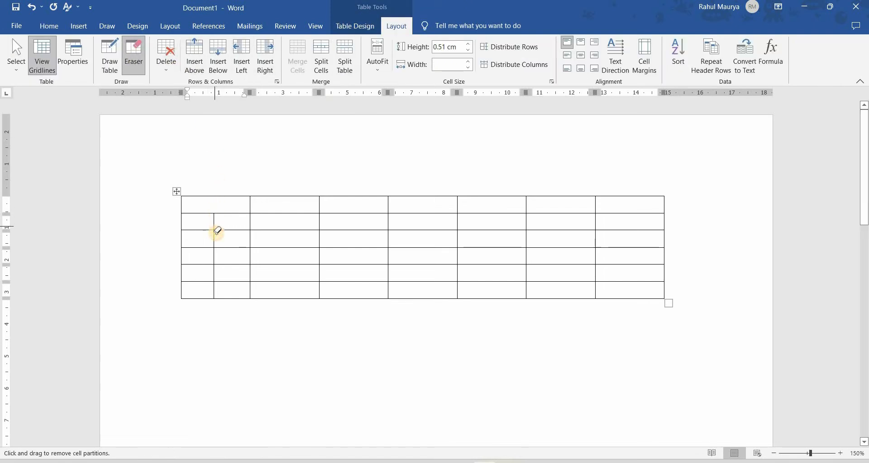
click(216, 229)
drag(216, 259, 216, 292)
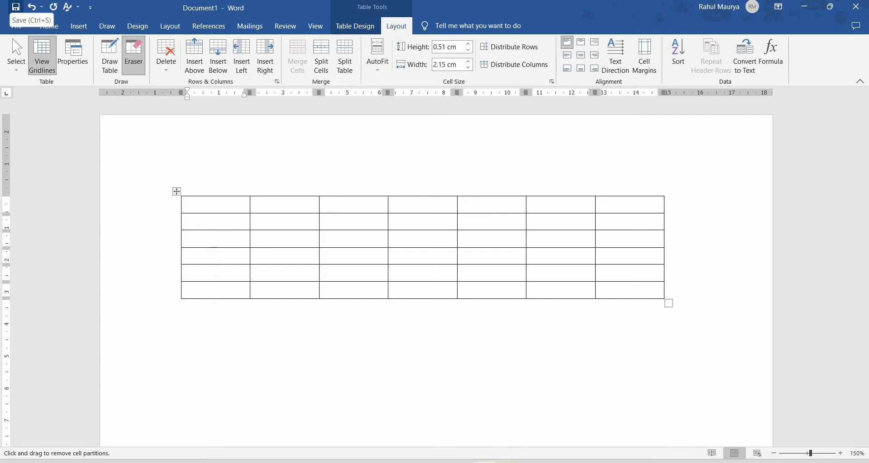
Delete the entire document content, including the empty table
scroll(194, 84, up, 3)
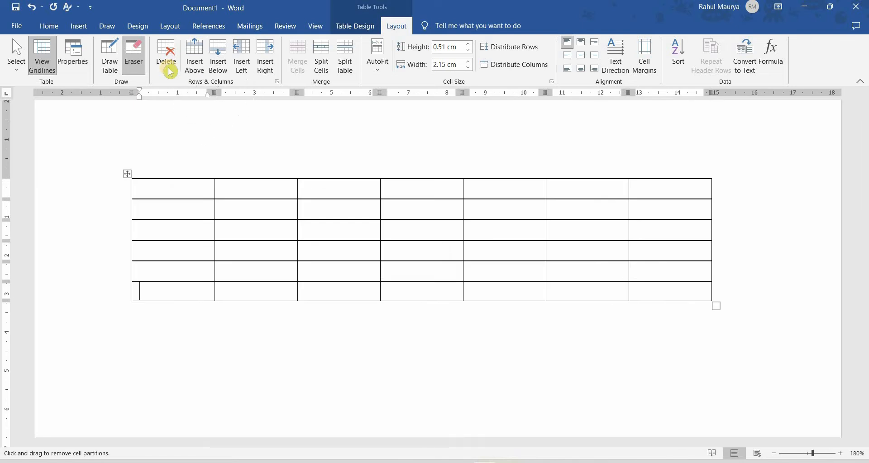
key(ctrl+a)
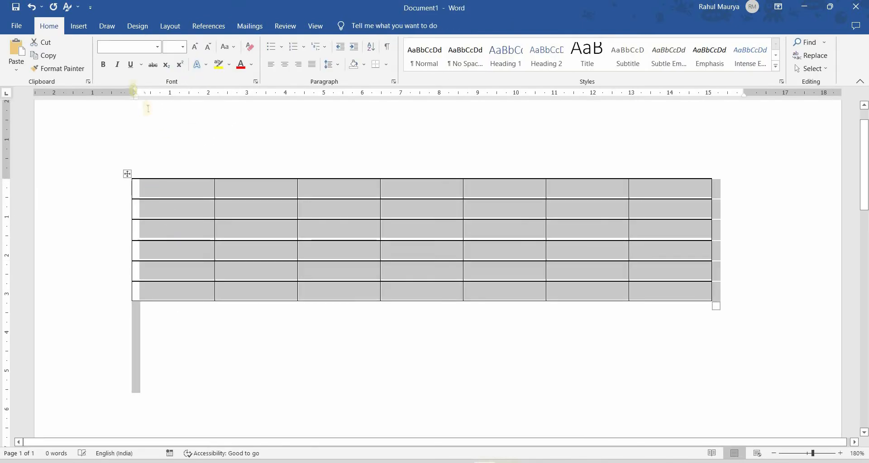
key(Delete)
Insert the built-in quick table with City or Town and Point A to Point E headings, and show its layout tools
click(81, 28)
click(82, 54)
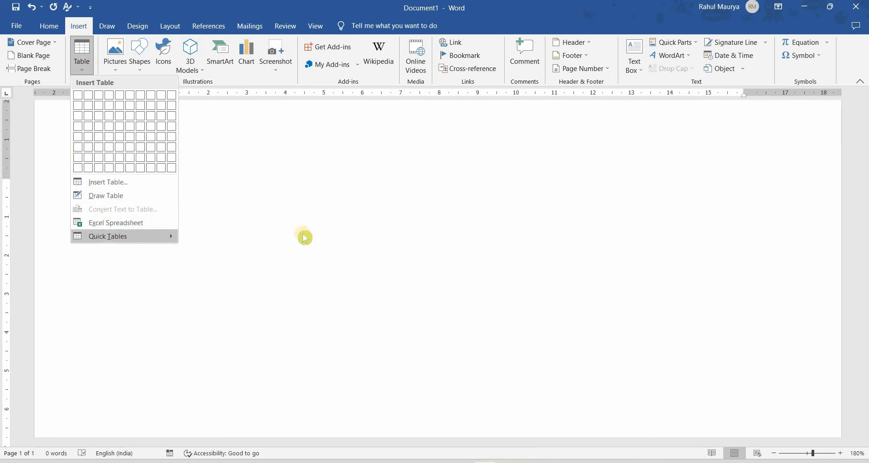
mouse_move(169, 236)
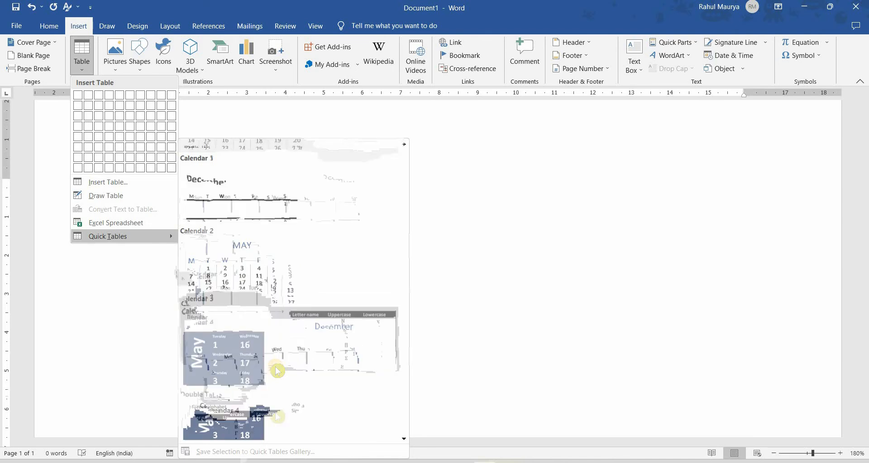
scroll(277, 371, down, 5)
scroll(257, 281, up, 1)
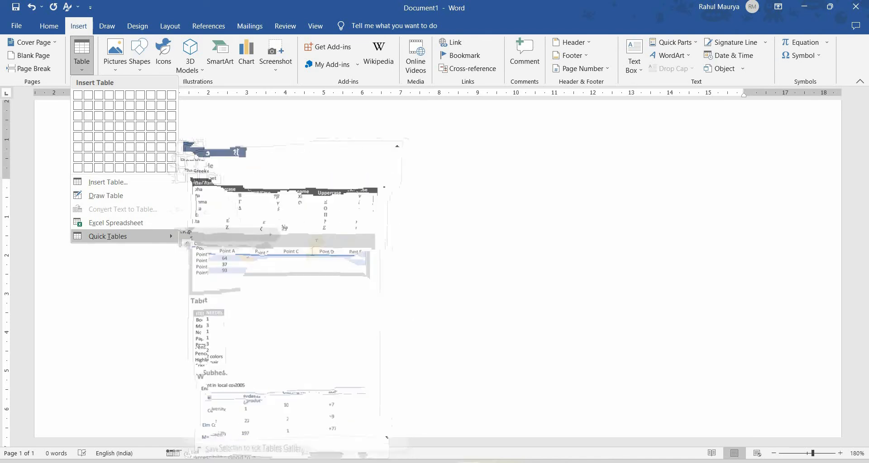
click(250, 258)
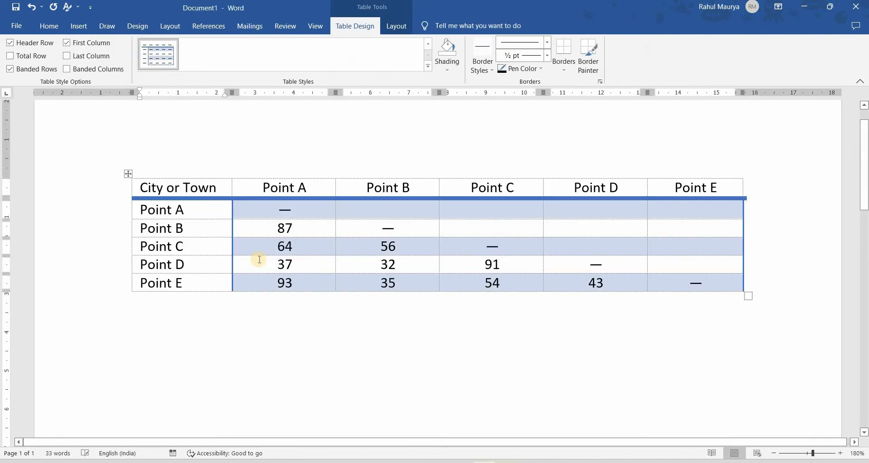
click(396, 26)
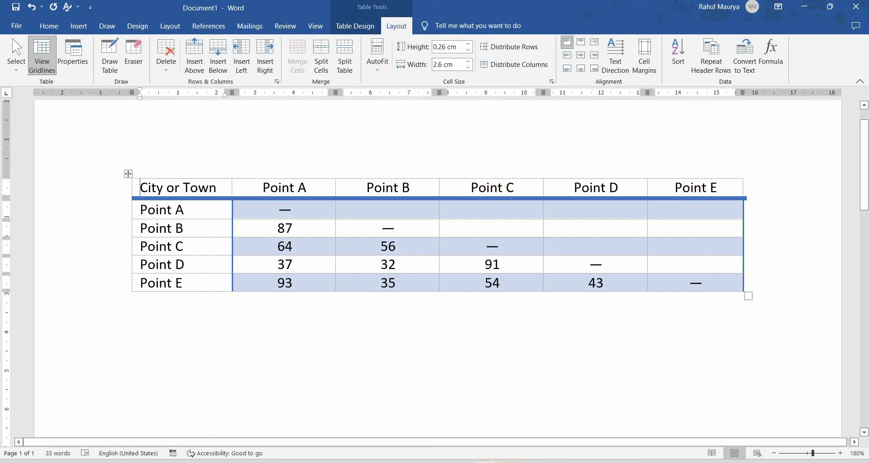
Select the whole Point A column, the header cells from City or Town through Point D, and the Point A column again
click(319, 188)
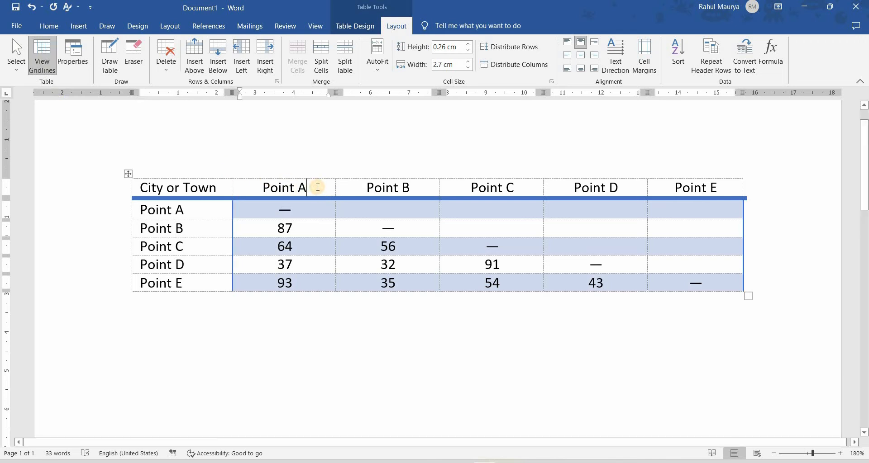
click(283, 182)
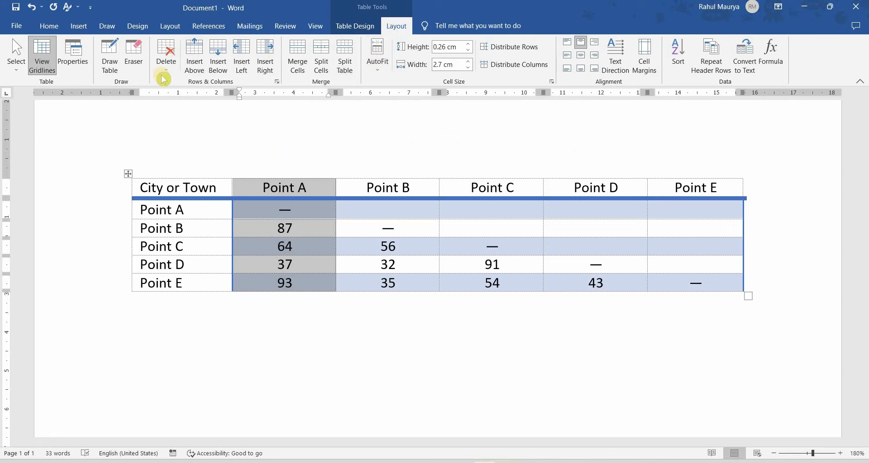
scroll(161, 69, up, 1)
click(395, 28)
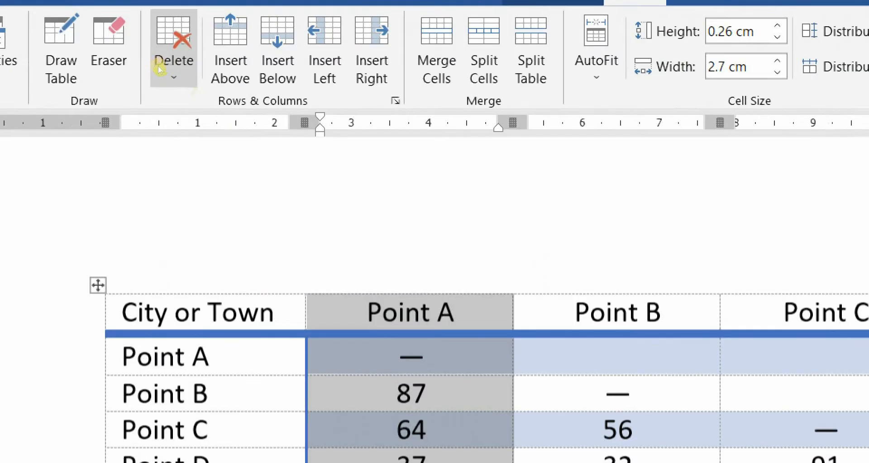
click(318, 195)
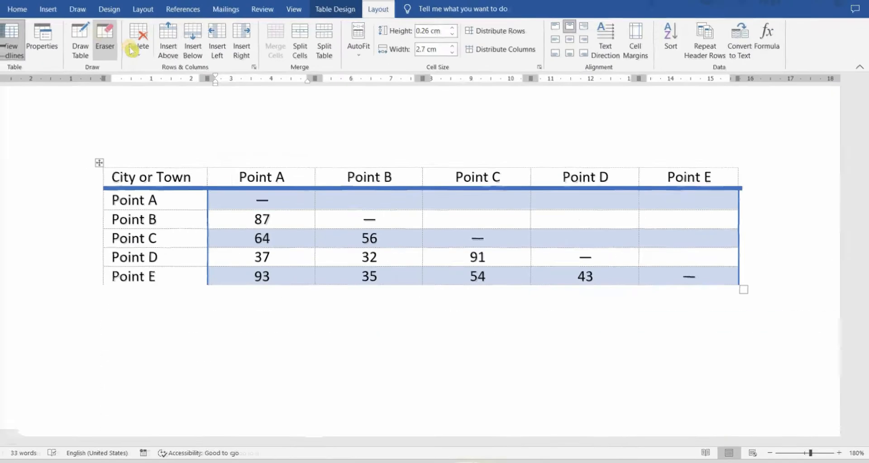
click(290, 164)
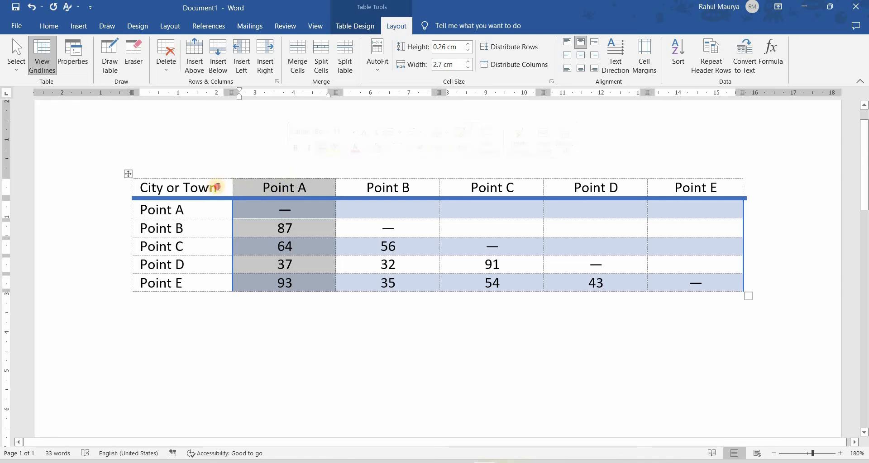
drag(308, 190, 643, 189)
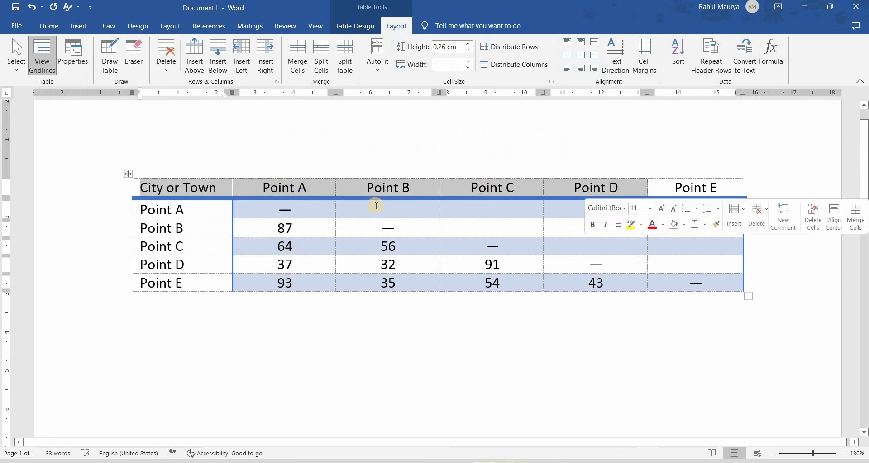
click(302, 164)
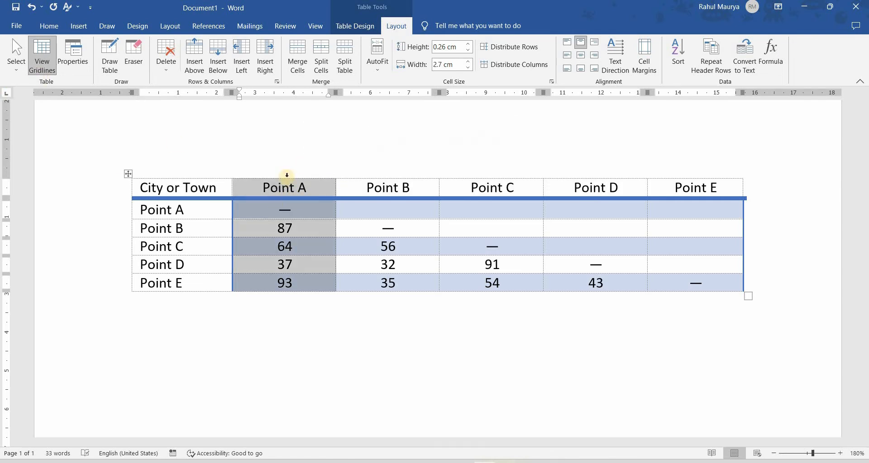
Delete the Point A and Point B columns from the table, and undo both column deletions
click(313, 194)
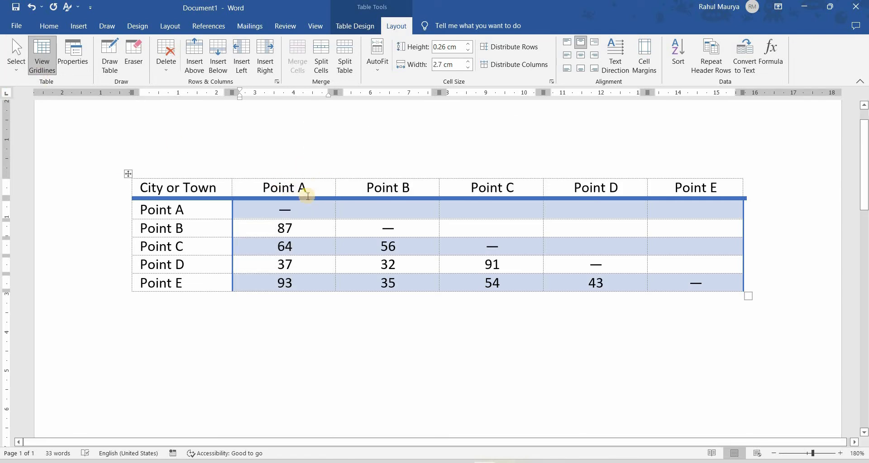
click(166, 68)
click(181, 100)
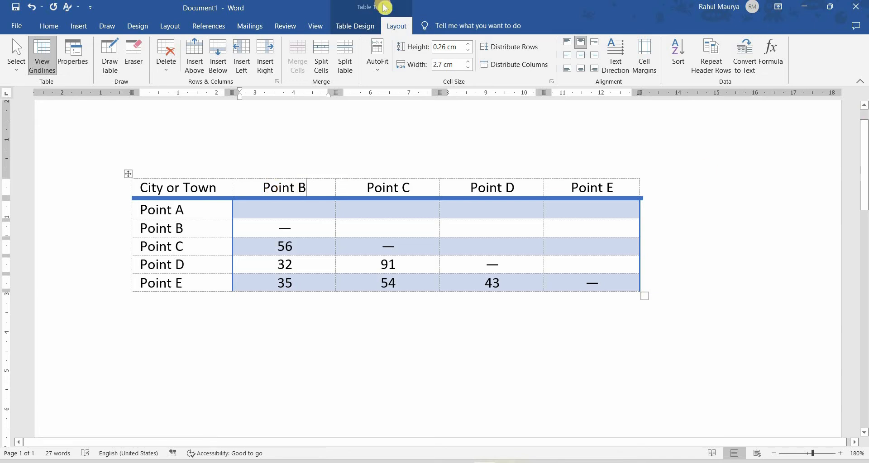
click(166, 63)
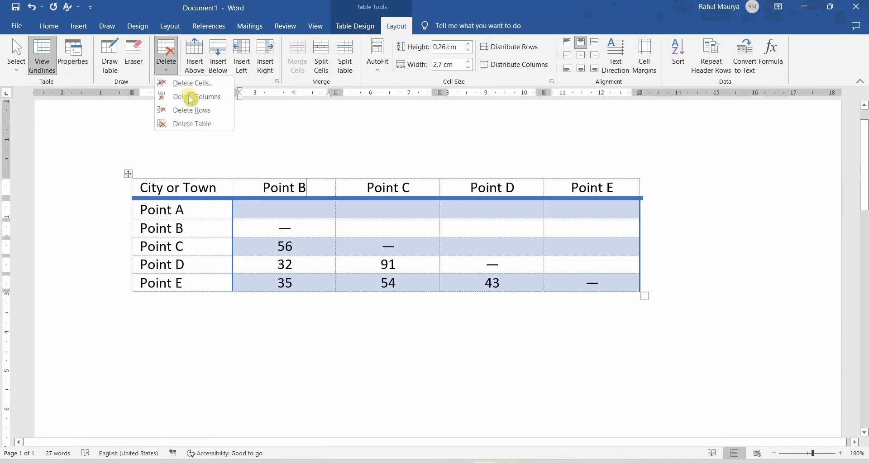
click(197, 103)
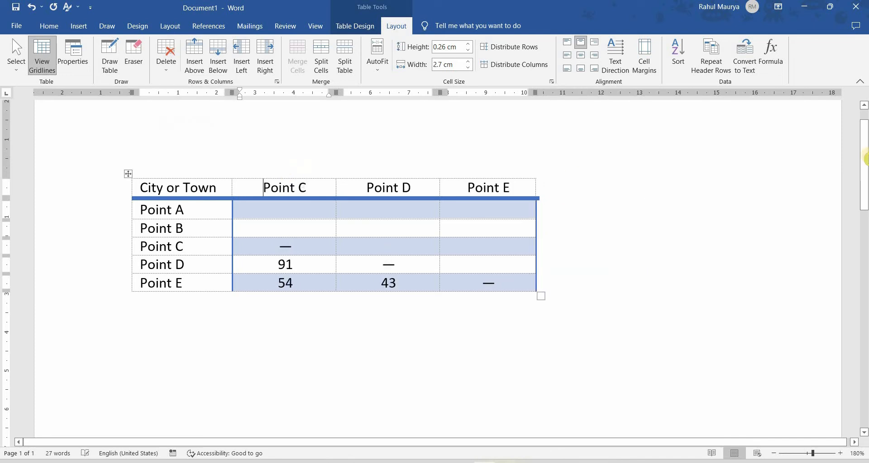
key(ctrl+z)
key(ctrl+z)
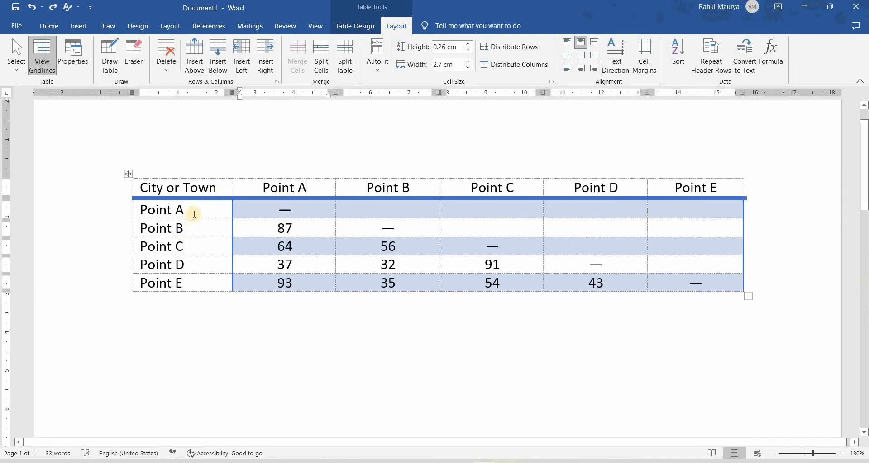
Delete the Point C row from the table, and undo the row deletion
click(191, 248)
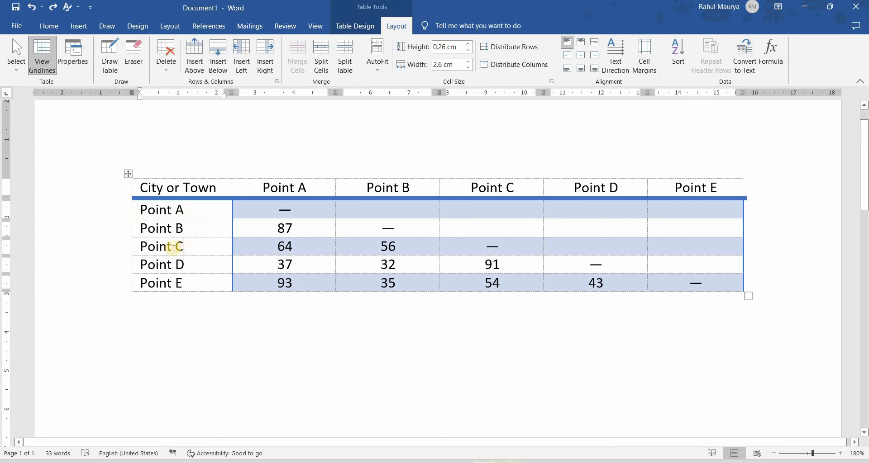
drag(140, 246, 190, 251)
click(167, 63)
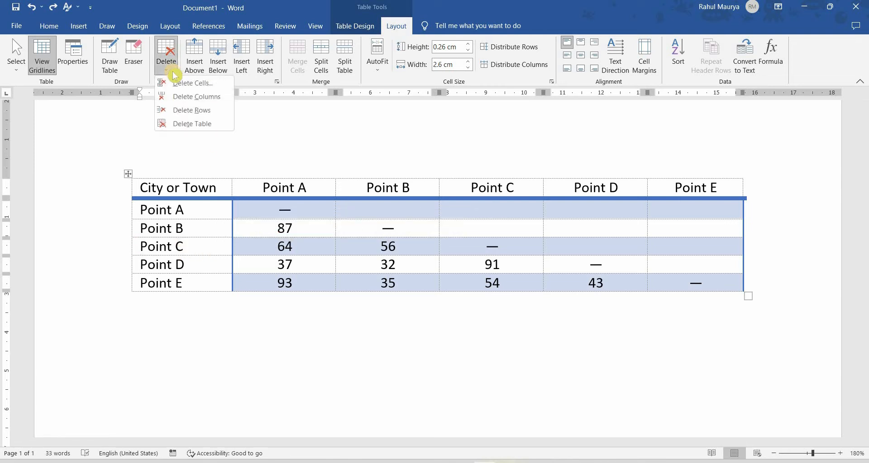
click(179, 111)
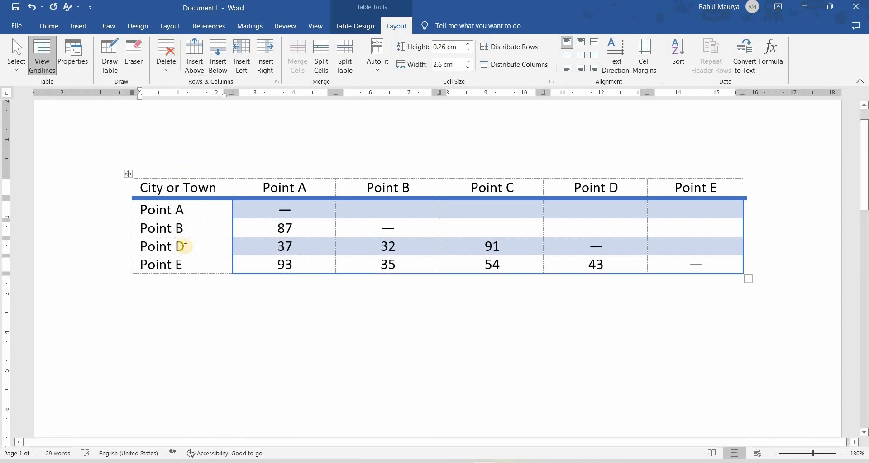
key(ctrl+z)
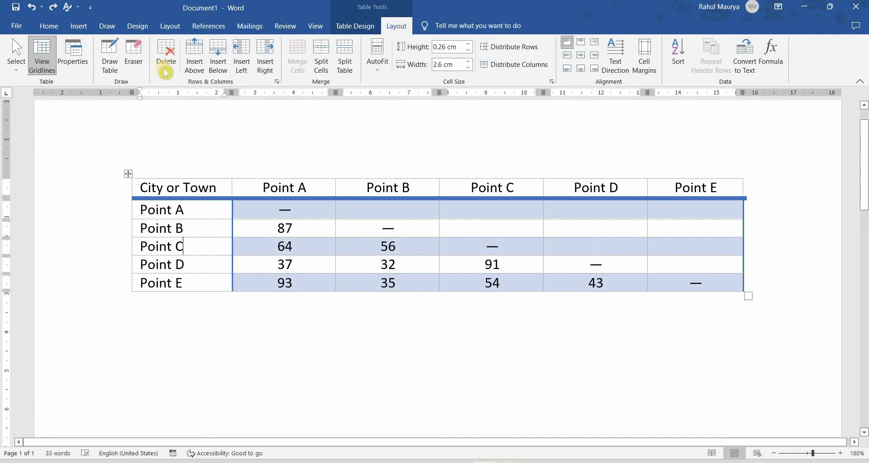
Delete the City or Town header cell with the Shift cells left option, and undo the deletion
click(166, 61)
click(219, 187)
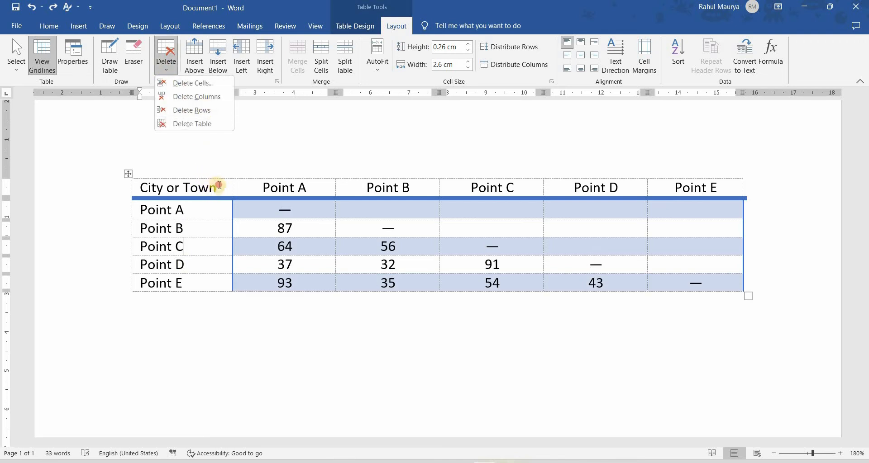
mouse_move(140, 188)
mouse_down()
mouse_move(219, 187)
mouse_move(141, 187)
mouse_move(142, 172)
mouse_up()
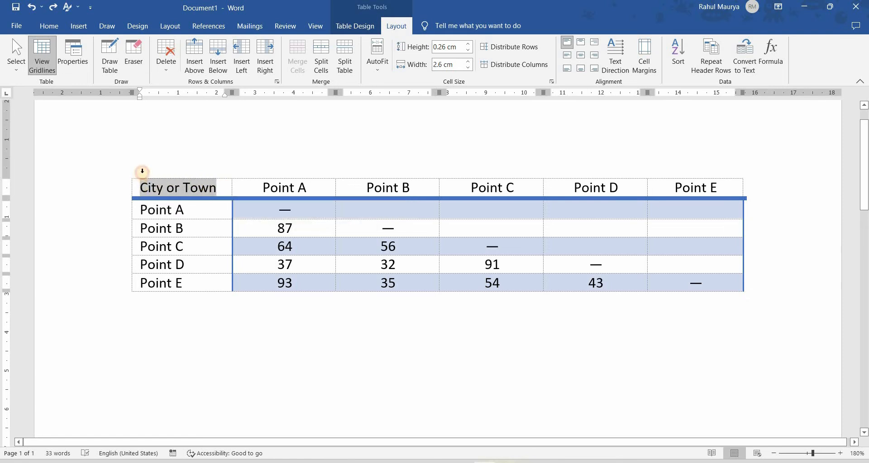
click(168, 72)
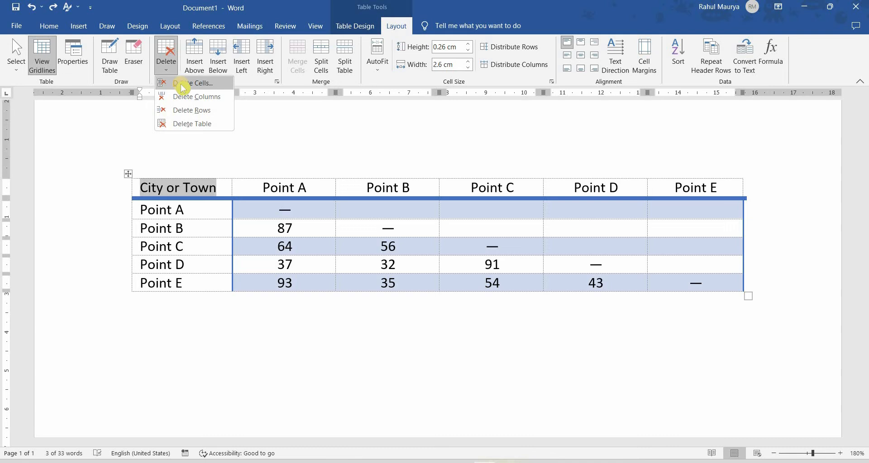
click(181, 86)
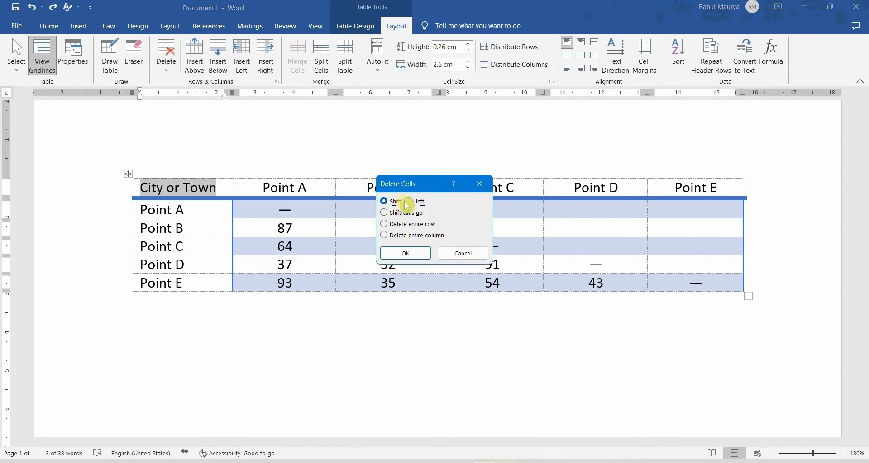
click(403, 253)
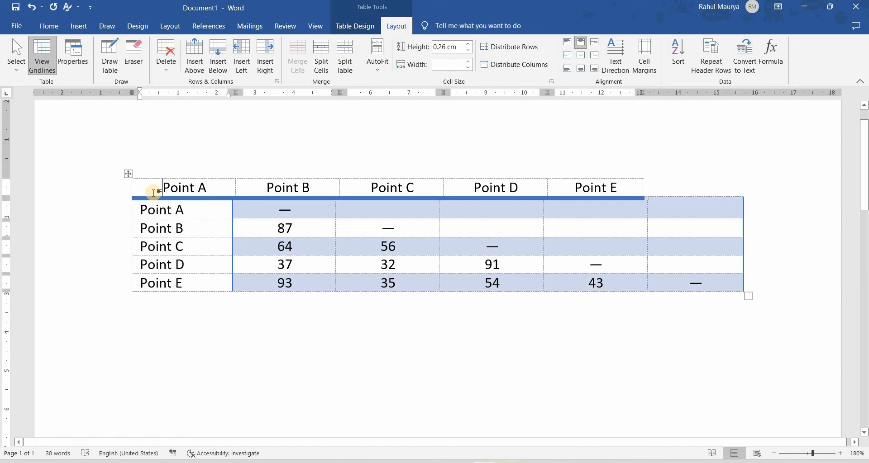
key(ctrl+z)
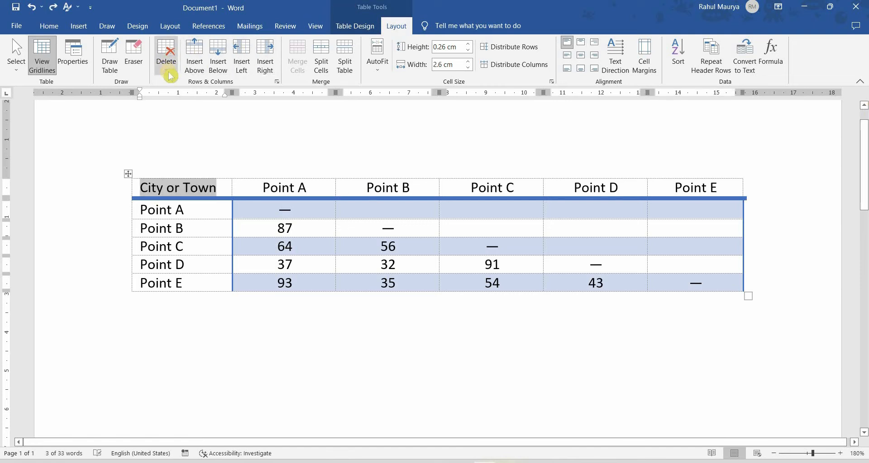
Delete the entire table, restore it by undoing and redoing, and show its layout tools again
click(168, 71)
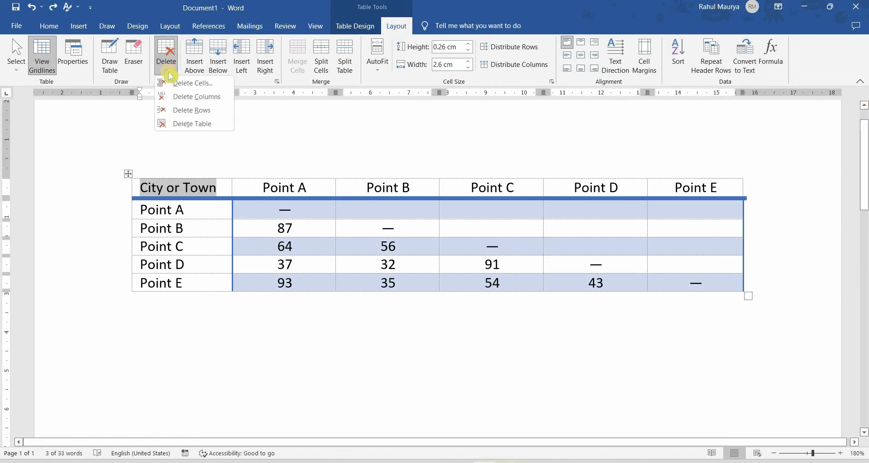
click(174, 125)
key(ctrl+z)
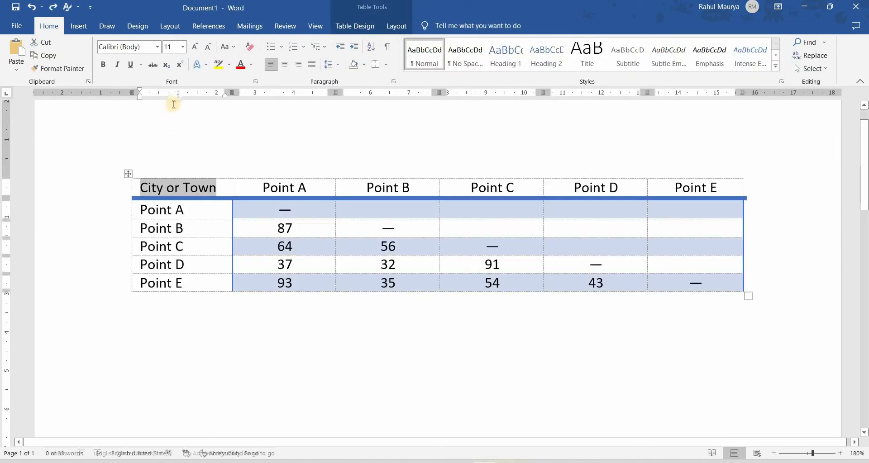
key(ctrl+z)
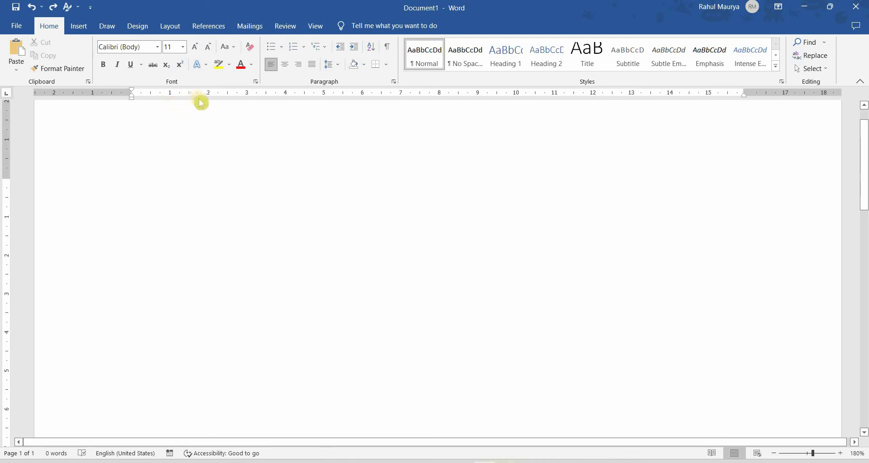
key(ctrl+y)
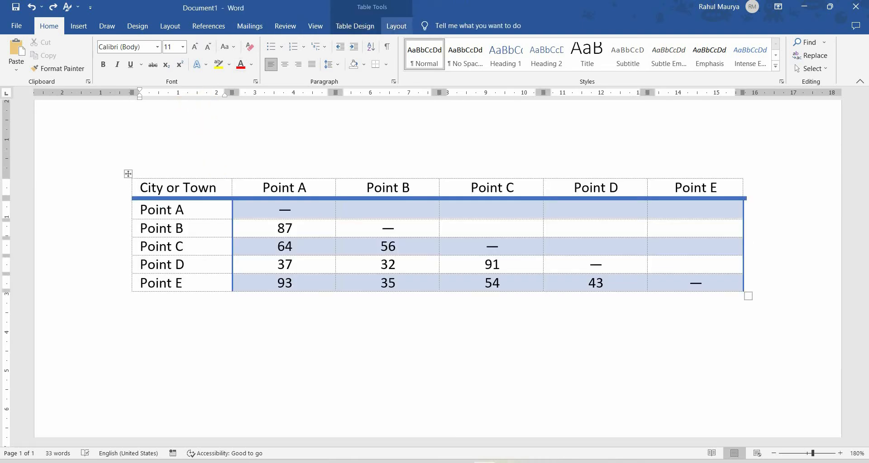
click(390, 28)
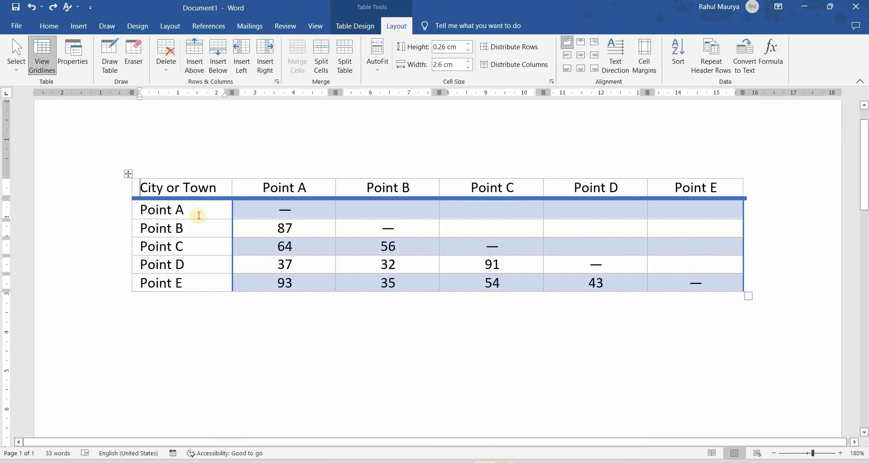
Insert an empty row above the Point A row, and undo the insertion
click(199, 215)
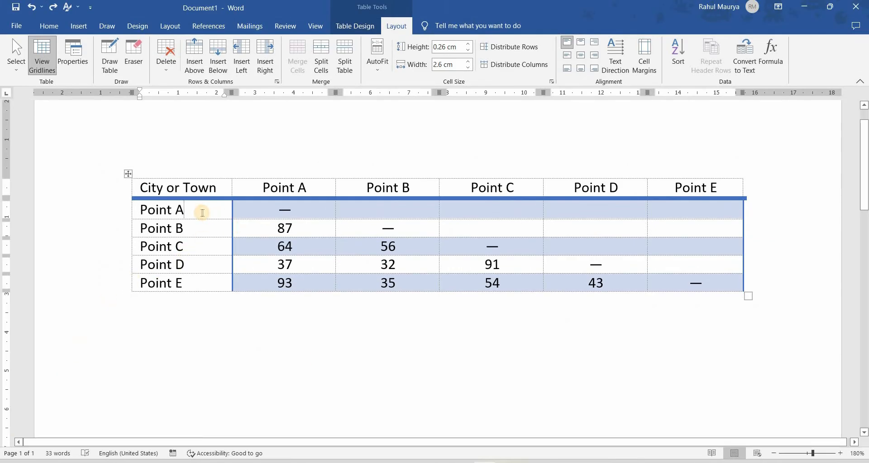
click(195, 56)
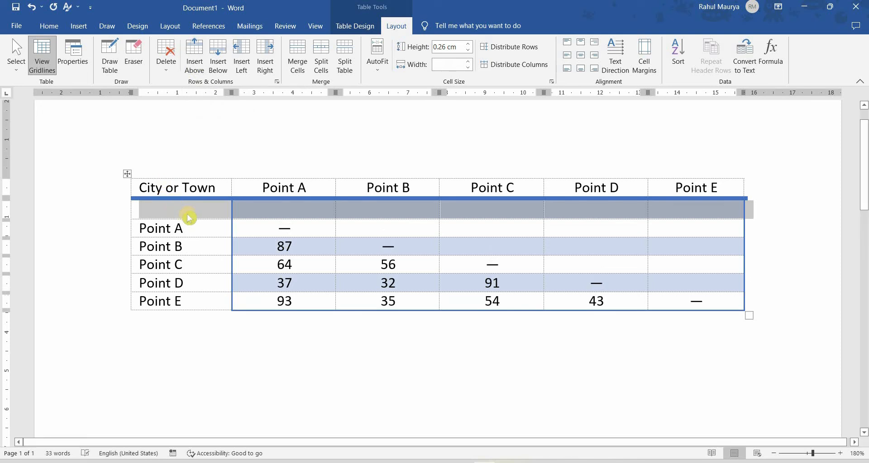
key(ctrl+z)
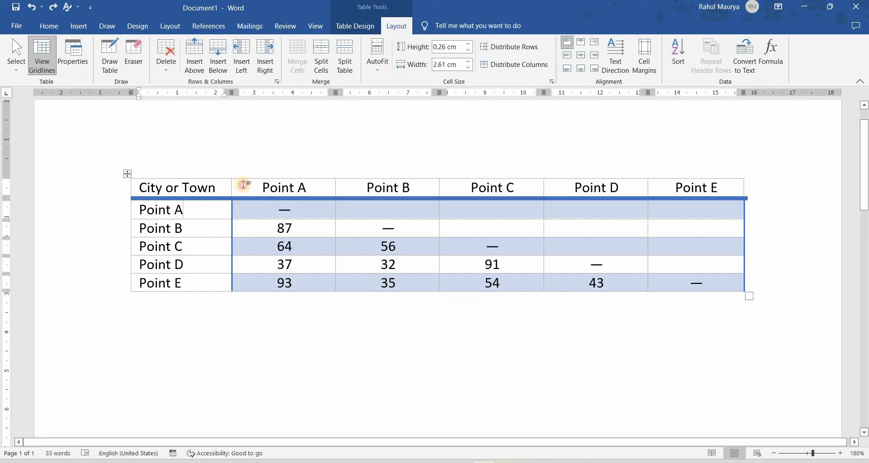
Insert an empty row below the Point C row and another above the Point B row, and undo both insertions
click(206, 206)
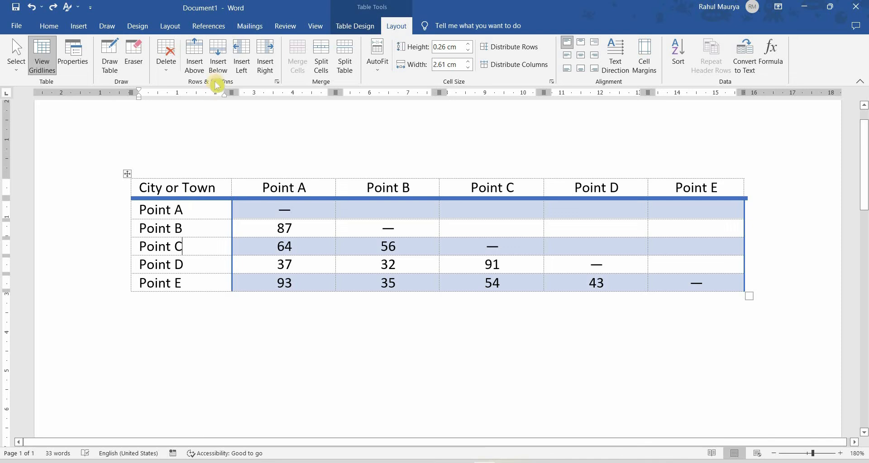
click(218, 58)
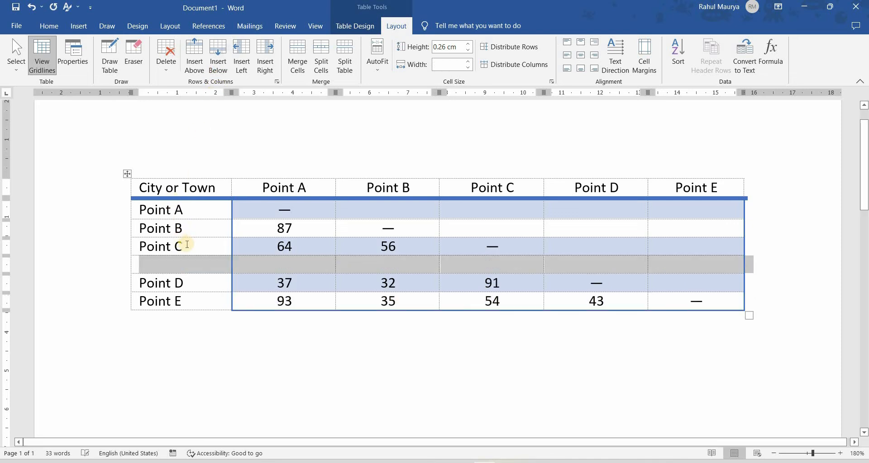
click(199, 228)
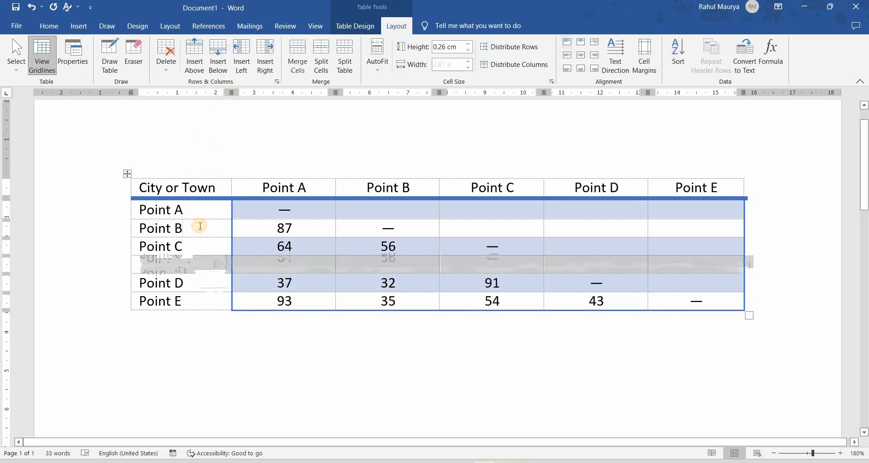
click(196, 61)
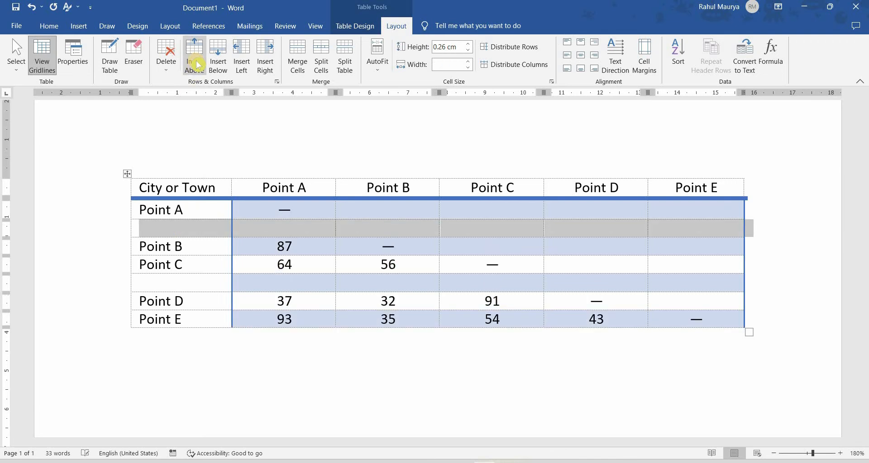
key(ctrl+z)
key(ctrl+z)
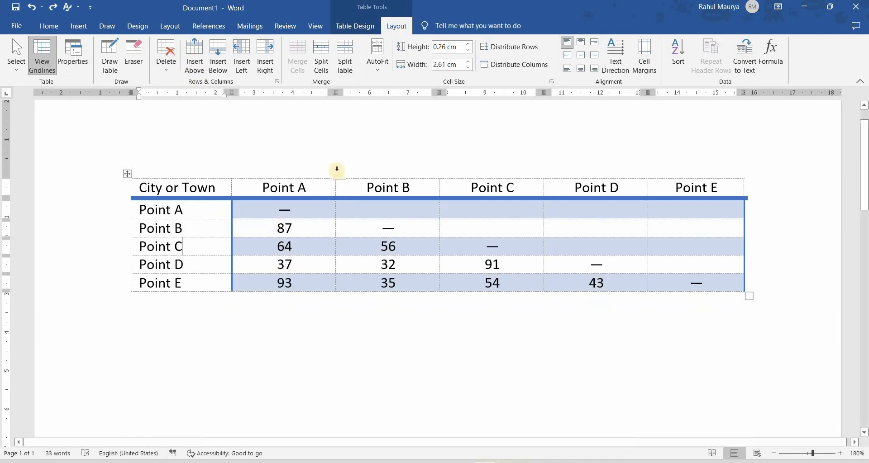
Insert an empty column on each side of the Point A column
click(315, 186)
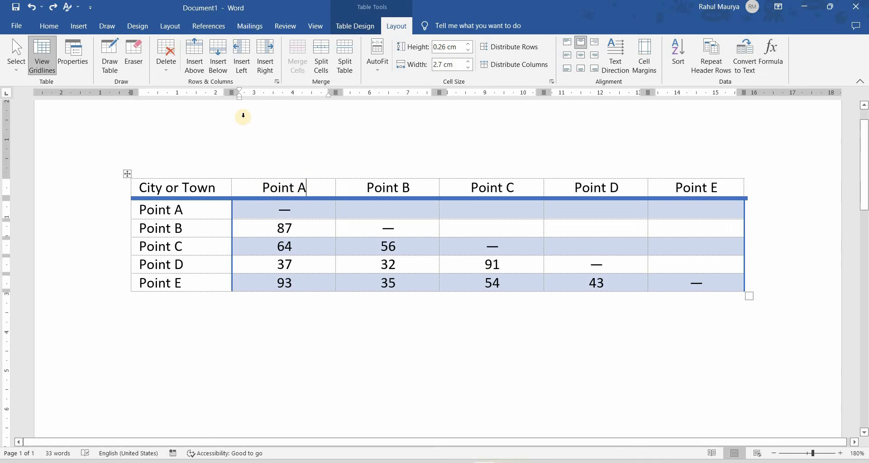
click(250, 73)
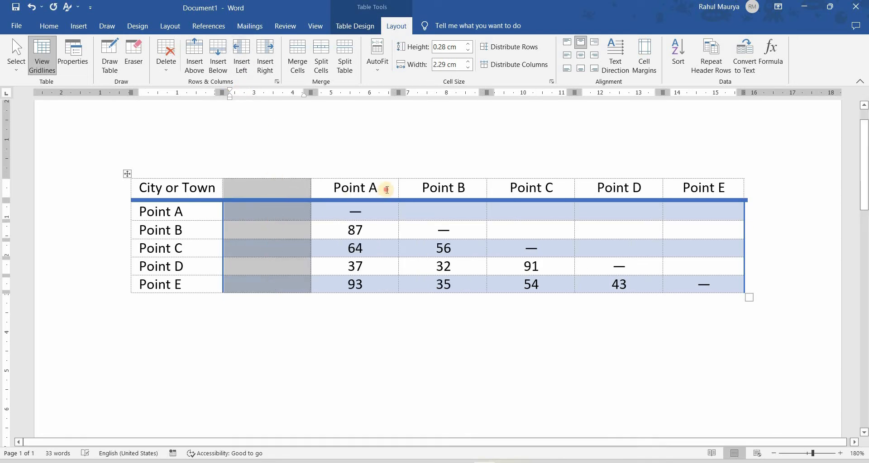
click(389, 198)
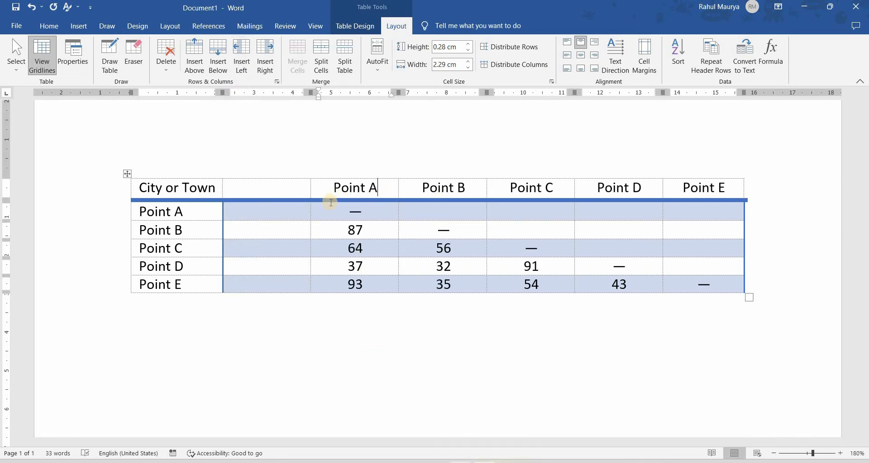
click(272, 67)
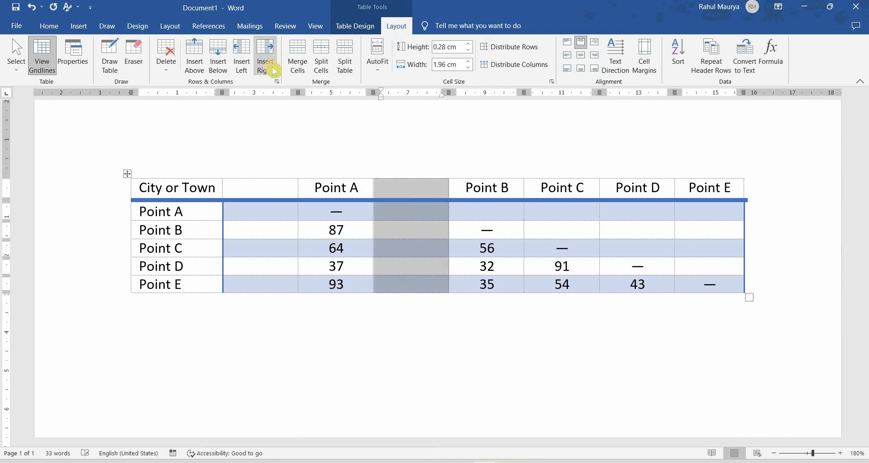
Clear the document, insert a blank table with 8 columns and 7 rows, and show its layout tools
key(ctrl+a)
key(Delete)
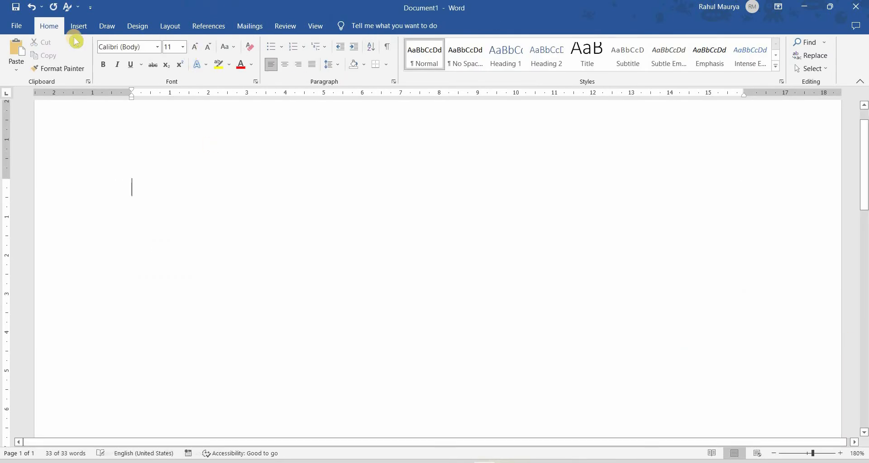
click(78, 25)
click(81, 55)
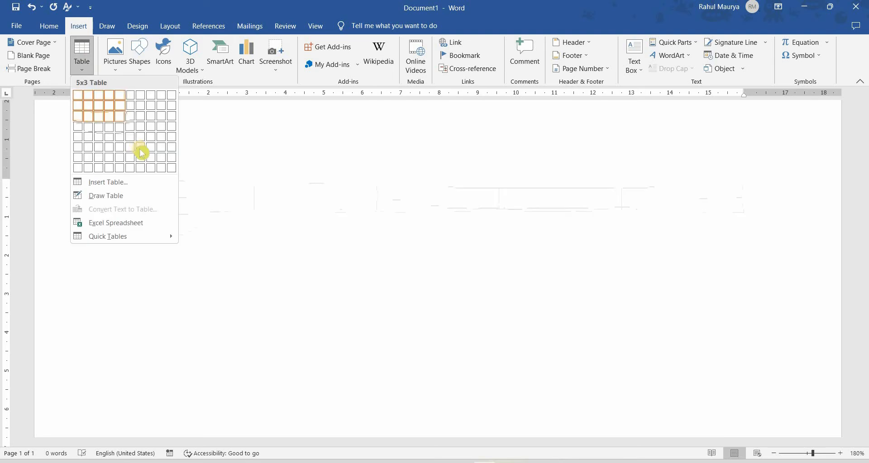
click(150, 157)
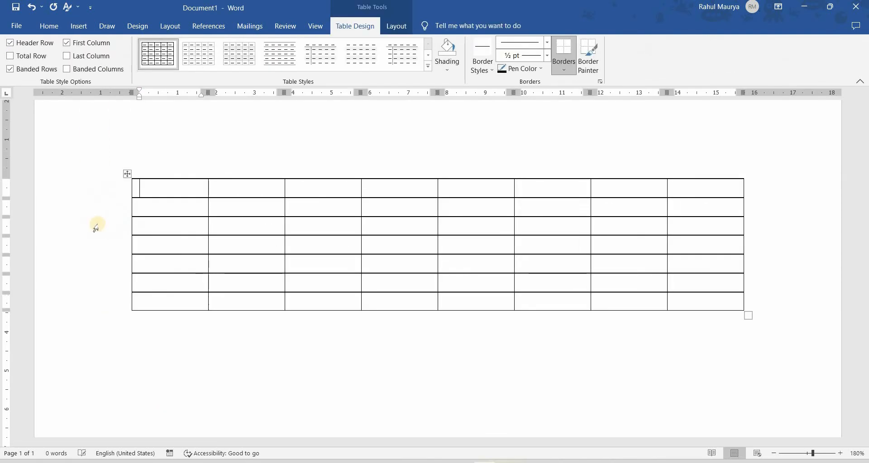
click(396, 26)
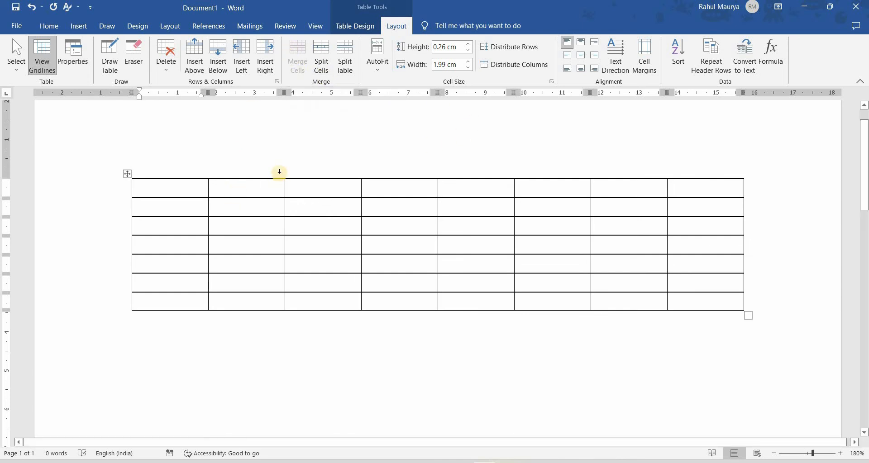
Merge the four cells where the first two columns meet the first two rows
scroll(279, 172, up, 4)
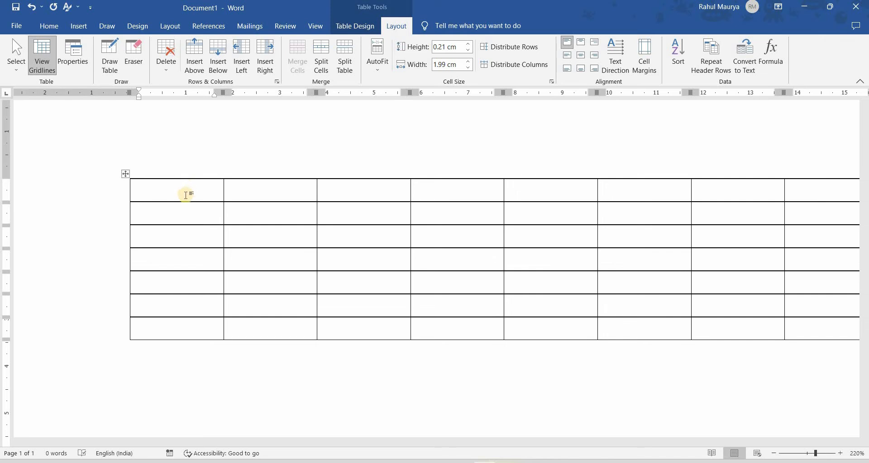
mouse_move(187, 189)
mouse_down()
mouse_move(267, 221)
mouse_move(278, 217)
mouse_up()
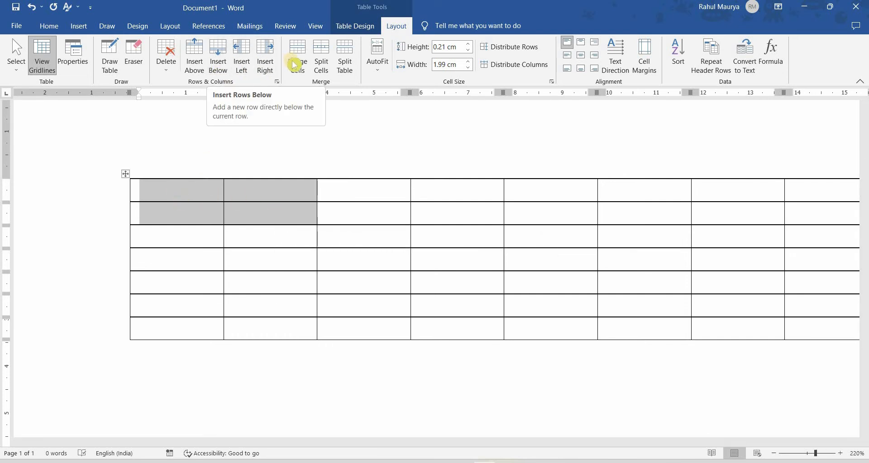
click(199, 195)
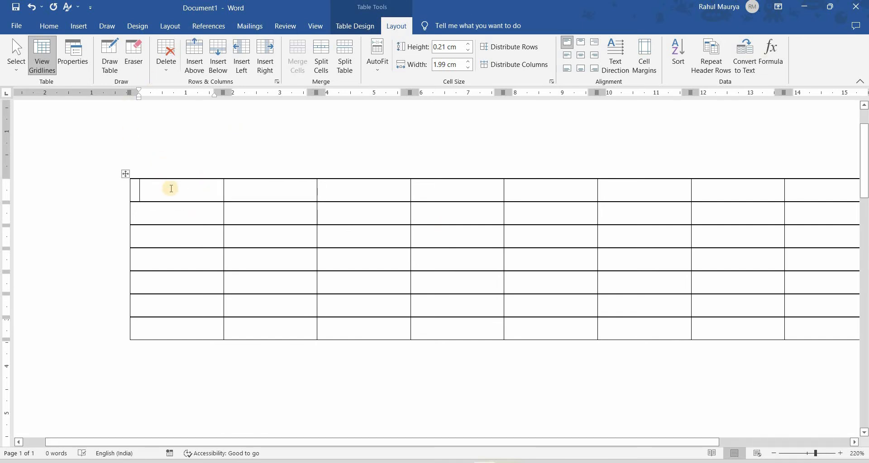
drag(171, 188, 257, 213)
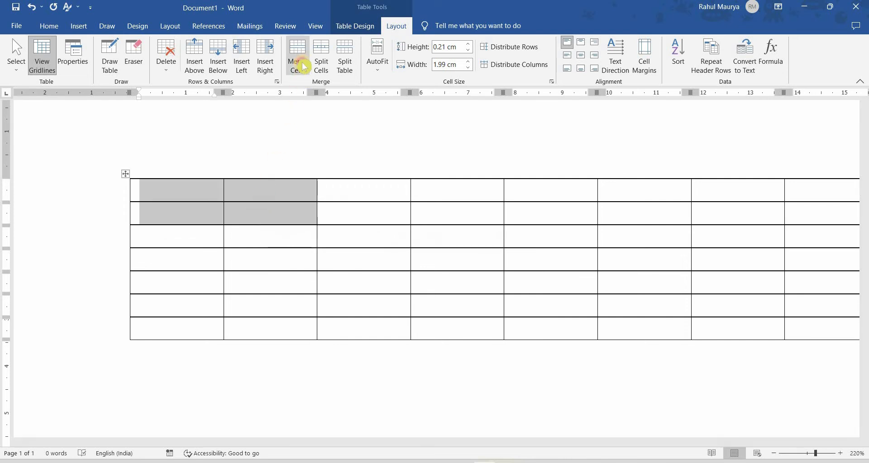
click(297, 57)
click(278, 209)
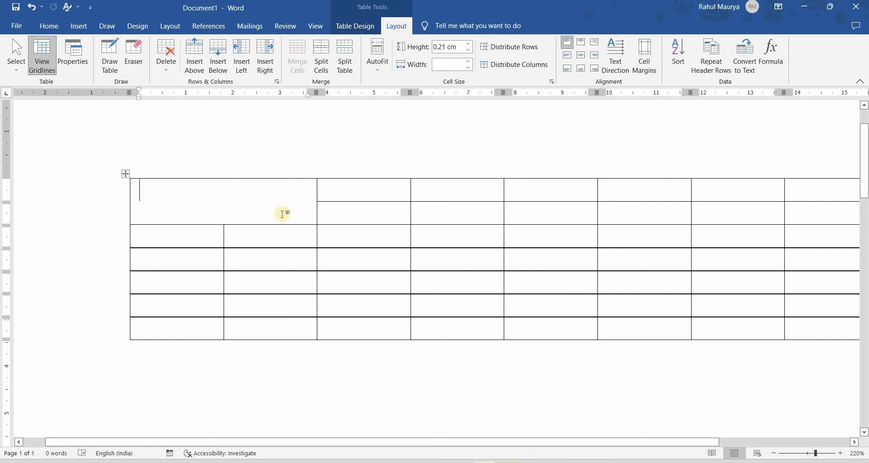
Merge the large first cell with the cells of the next four columns in the first two rows
drag(300, 188, 399, 208)
drag(478, 213, 616, 210)
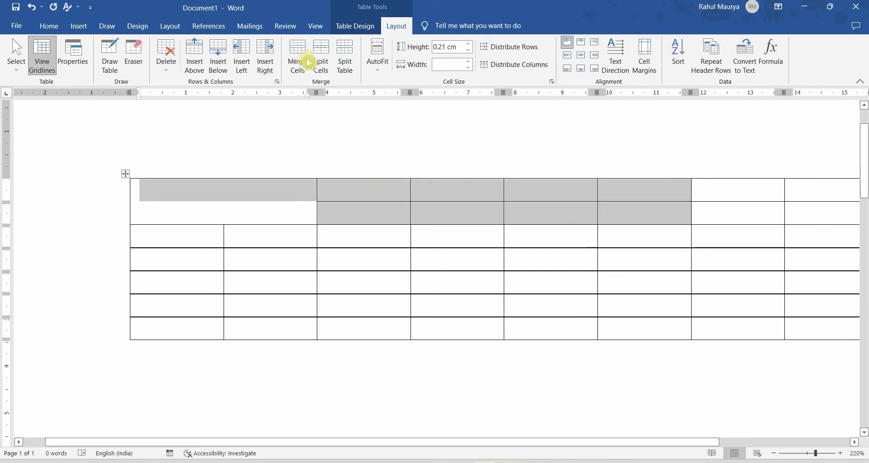
click(310, 60)
click(355, 209)
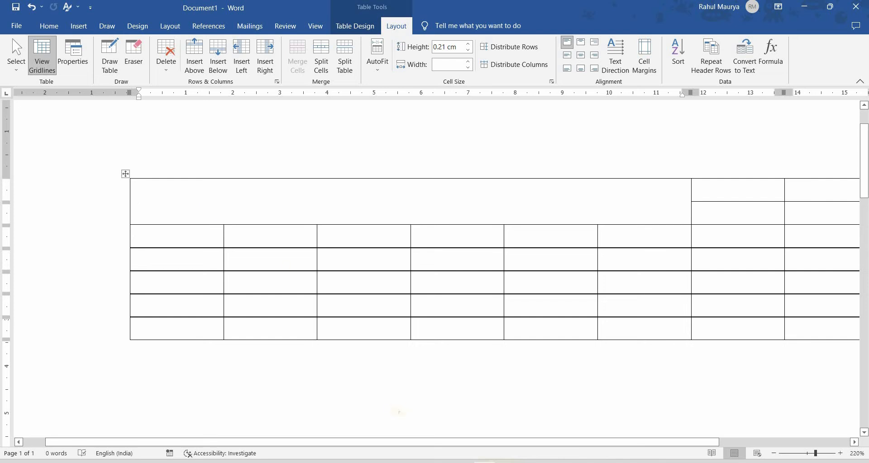
Split the merged cell at the start of the table into 5 columns and 1 row
click(326, 65)
drag(371, 172, 215, 108)
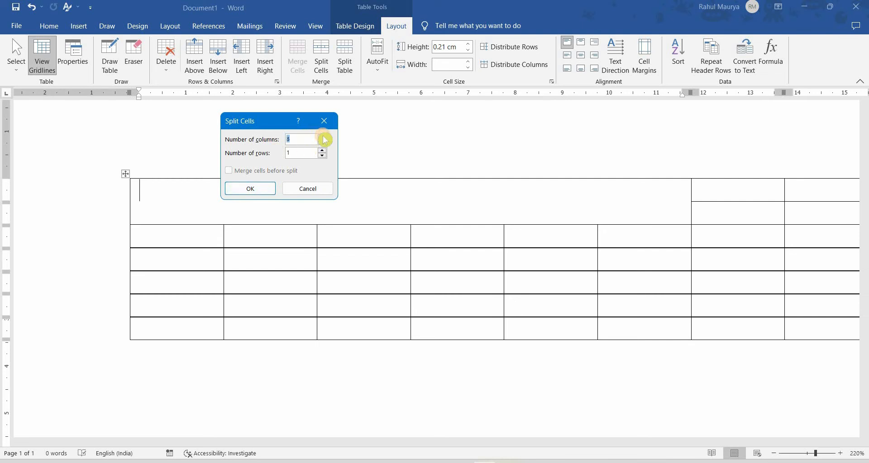
click(250, 188)
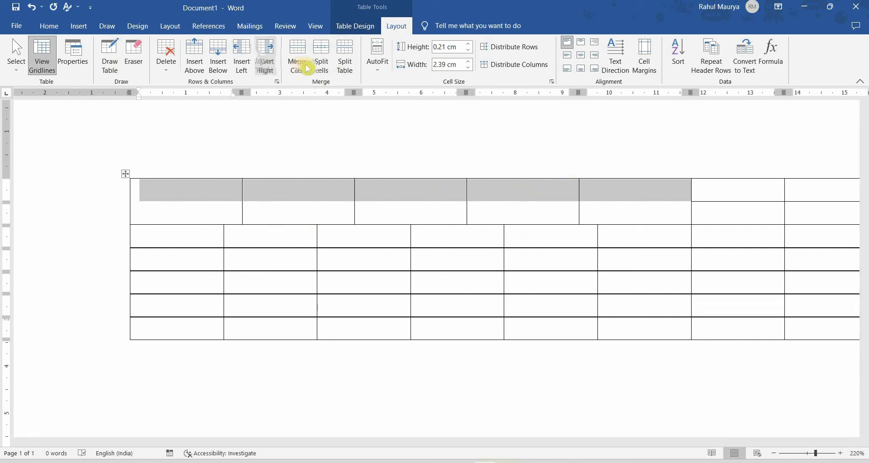
Split the first cell of the divided row into 2 columns
click(219, 200)
click(324, 66)
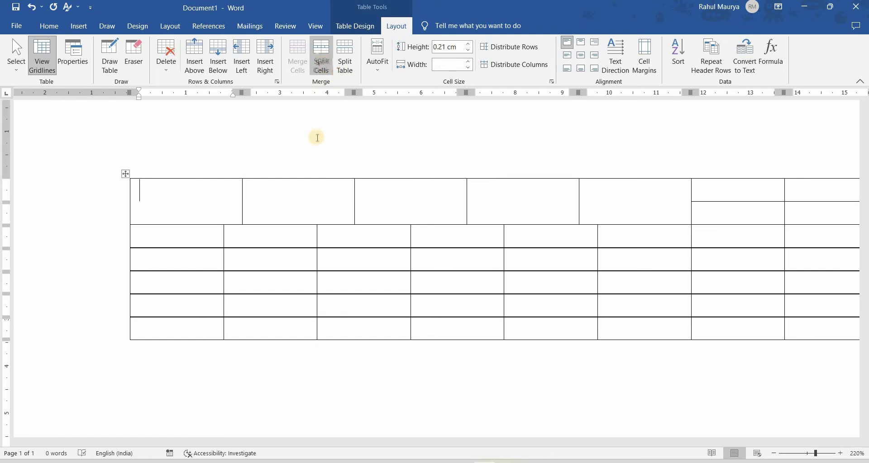
key(Return)
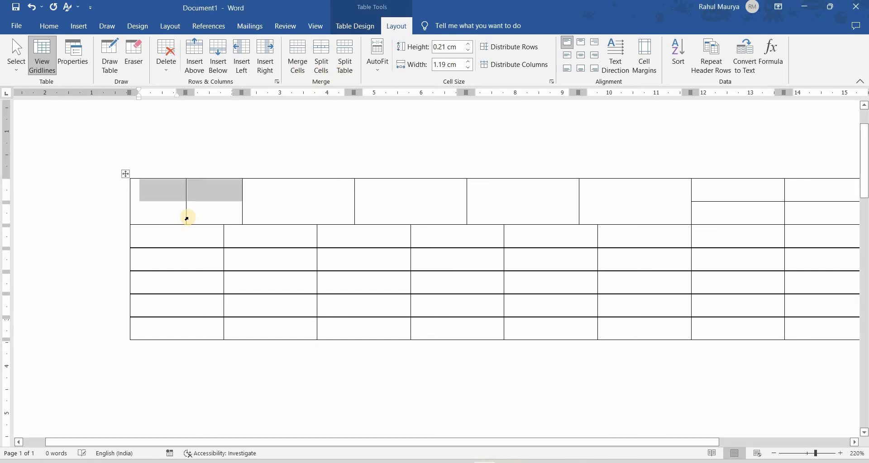
Undo all the cell splits and merges in the first two rows
key(ctrl+z)
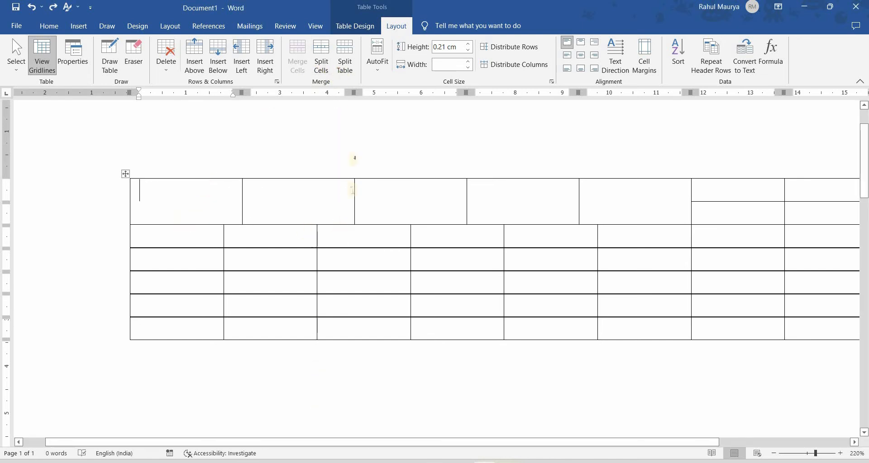
key(ctrl+z)
key(ctrl+z)
key(ctrl+z)
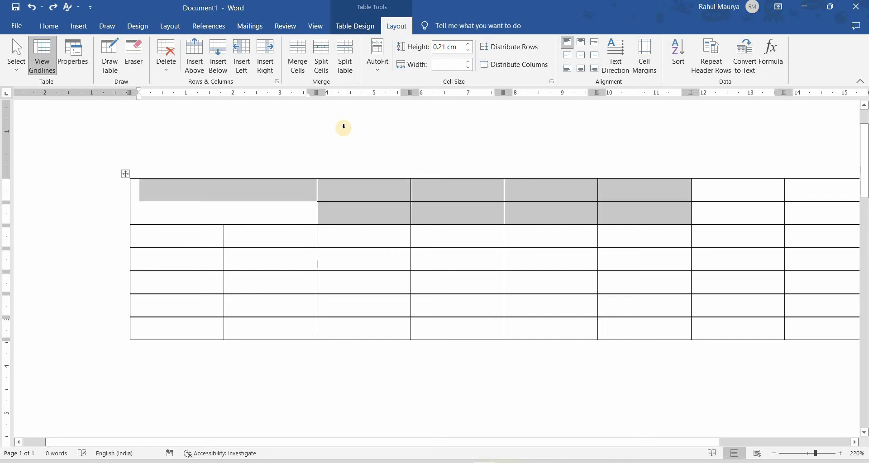
ctrl+scroll(199, 233, down, 5)
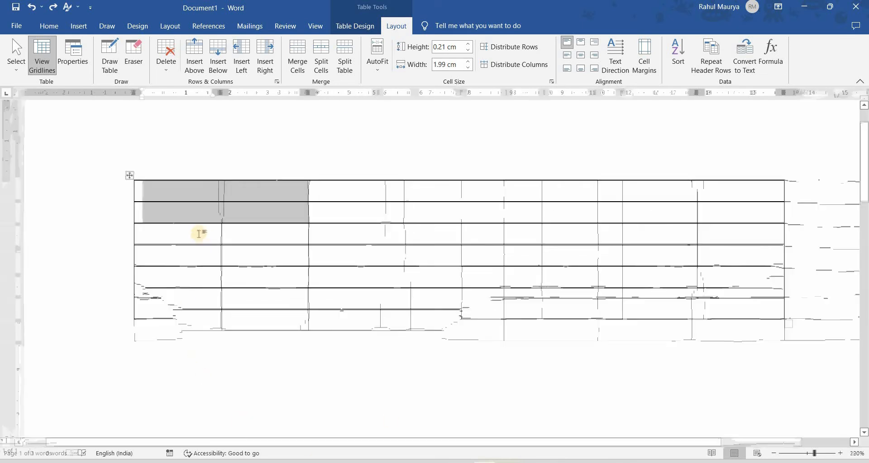
Split the table into two separate tables above its fourth row
click(190, 244)
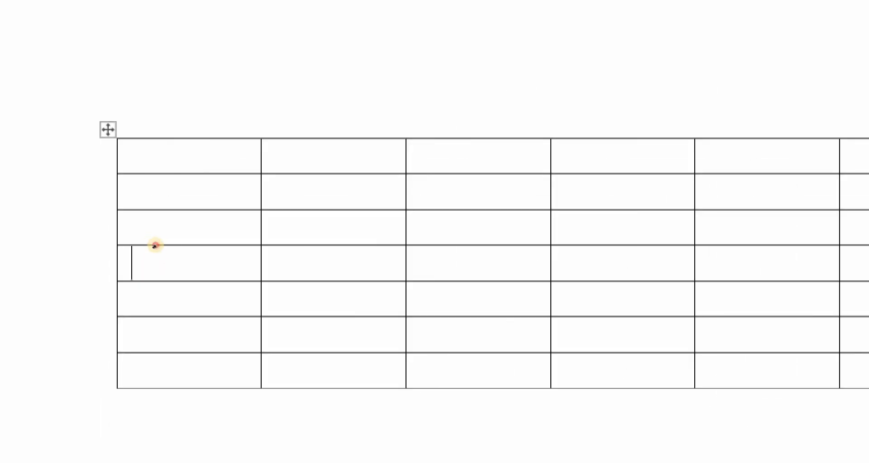
drag(154, 245, 281, 256)
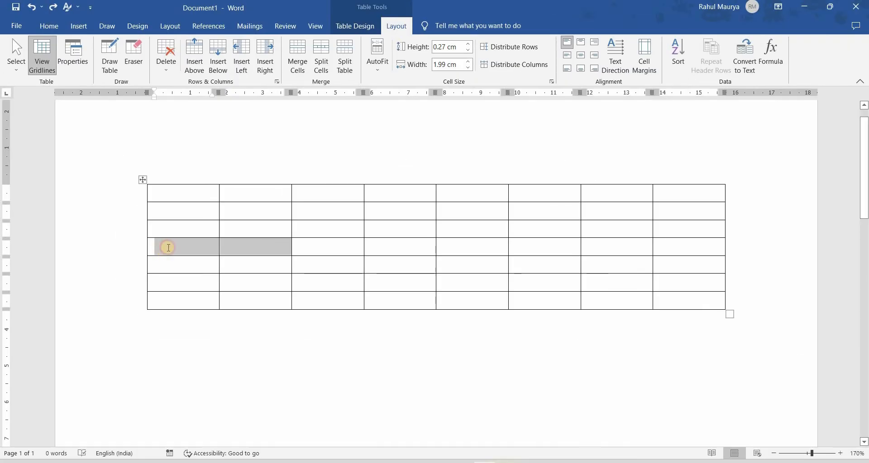
click(168, 247)
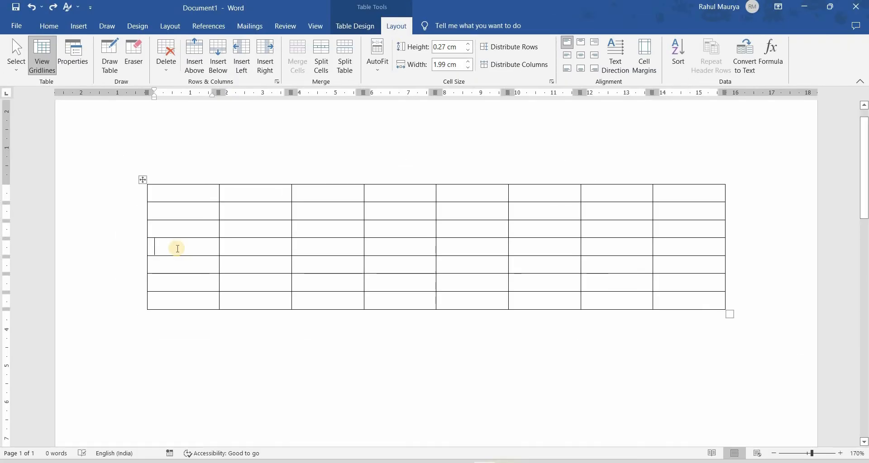
click(344, 57)
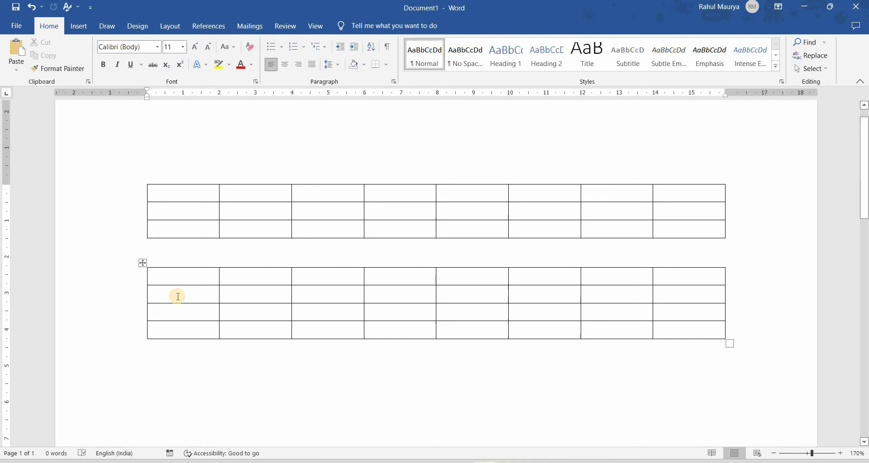
Split the lower table above its second row, and undo both table splits
click(163, 298)
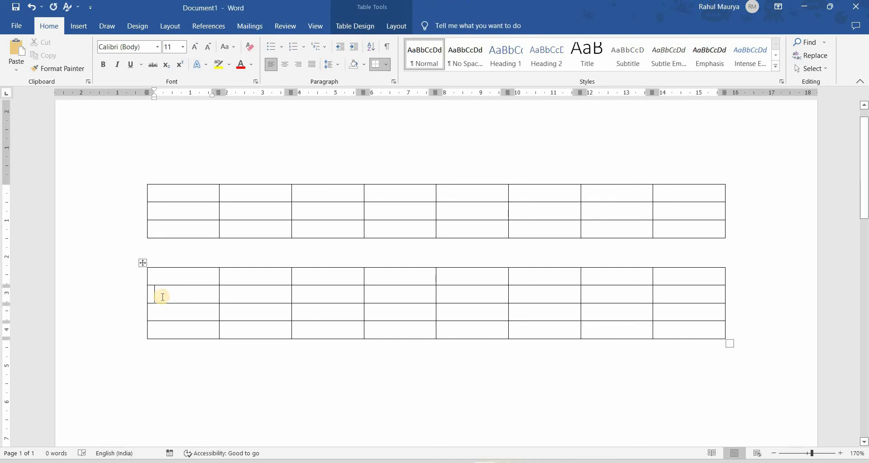
click(396, 26)
click(344, 56)
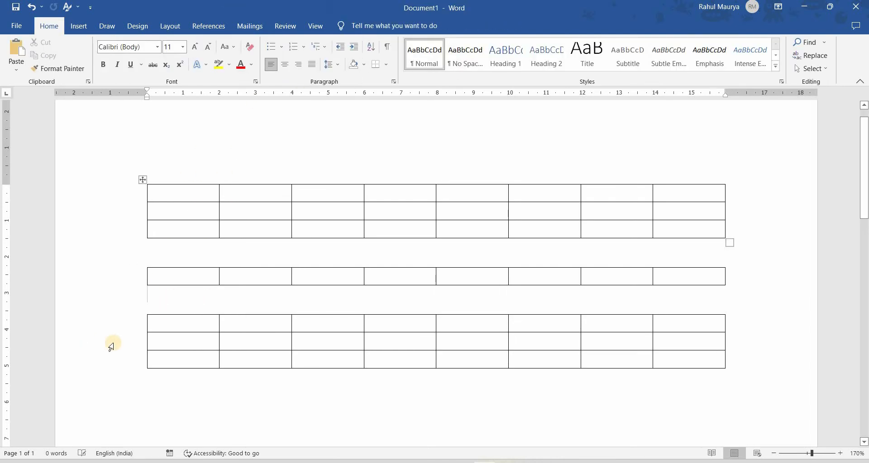
key(ctrl+z)
key(ctrl+z)
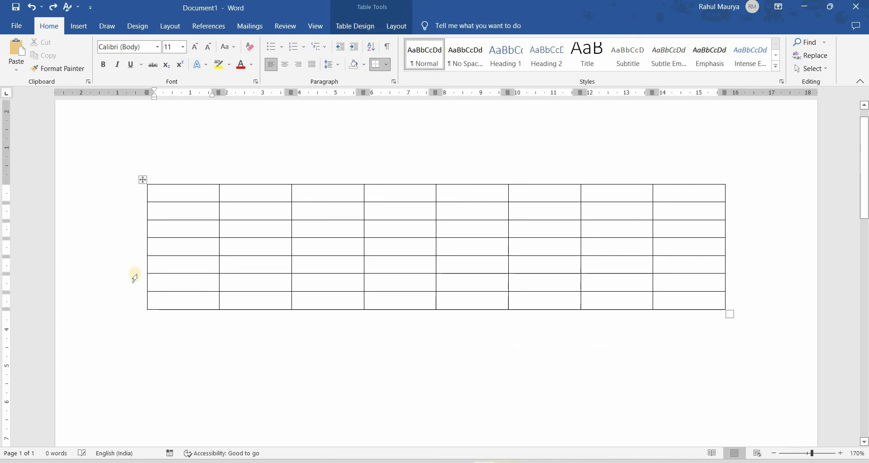
Apply AutoFit Contents to the table
click(395, 25)
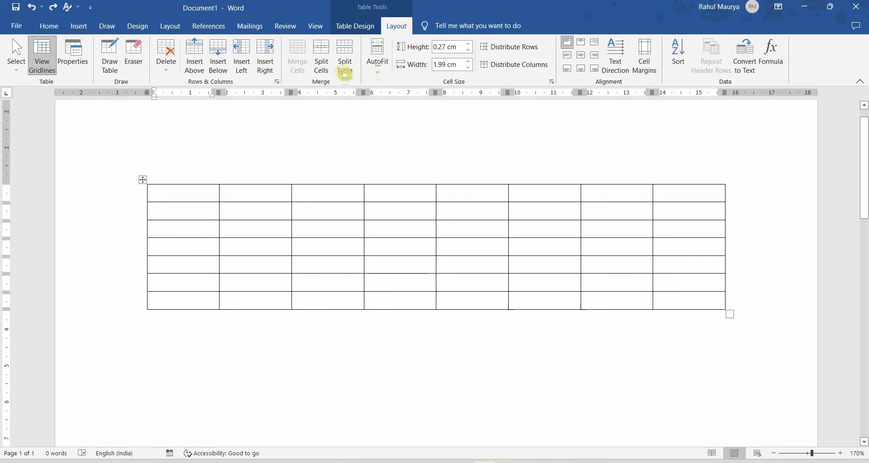
click(382, 70)
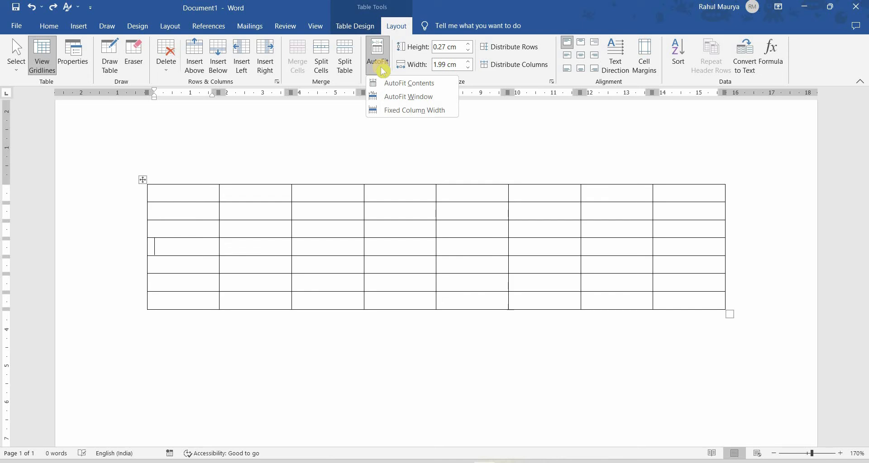
click(409, 84)
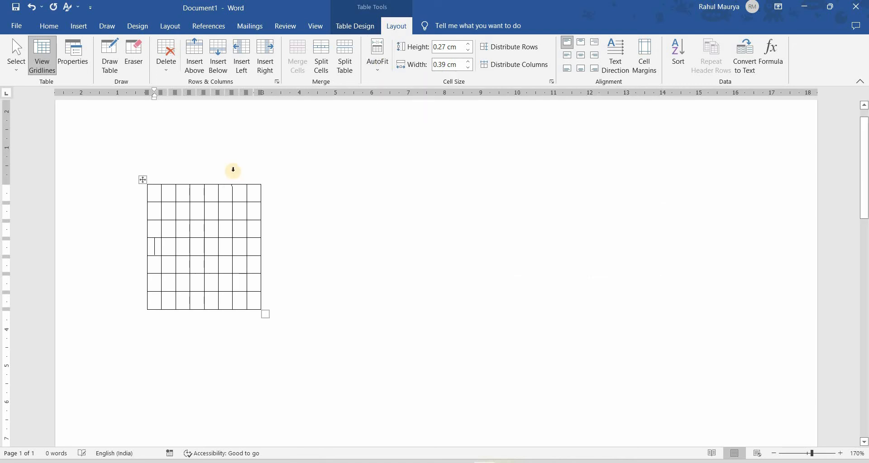
Enter fdsfds in the first cell of the first row and dfd in the second cell
click(151, 193)
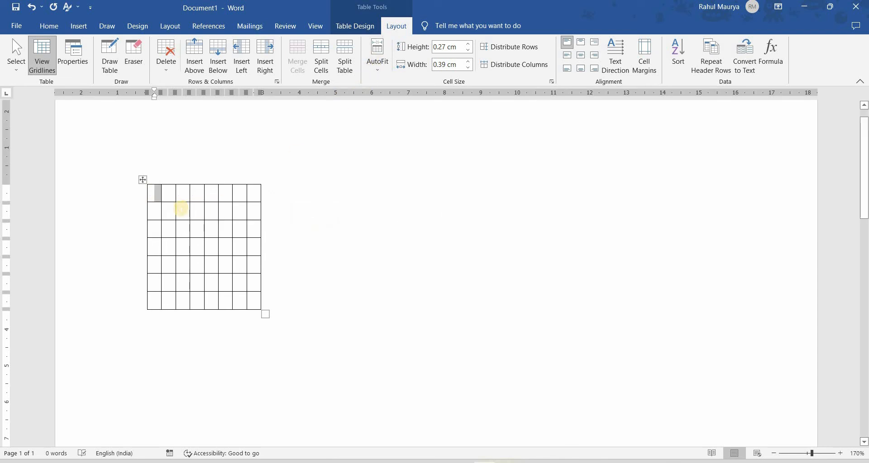
text(fdsfds)
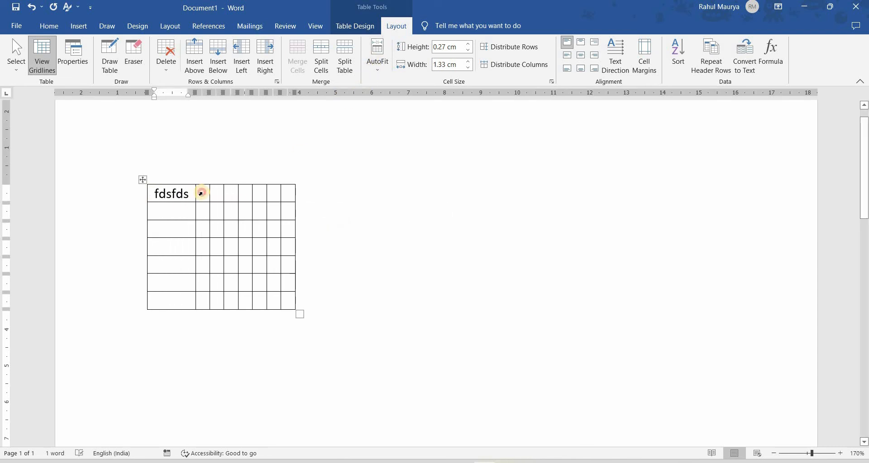
click(201, 193)
text(dfd)
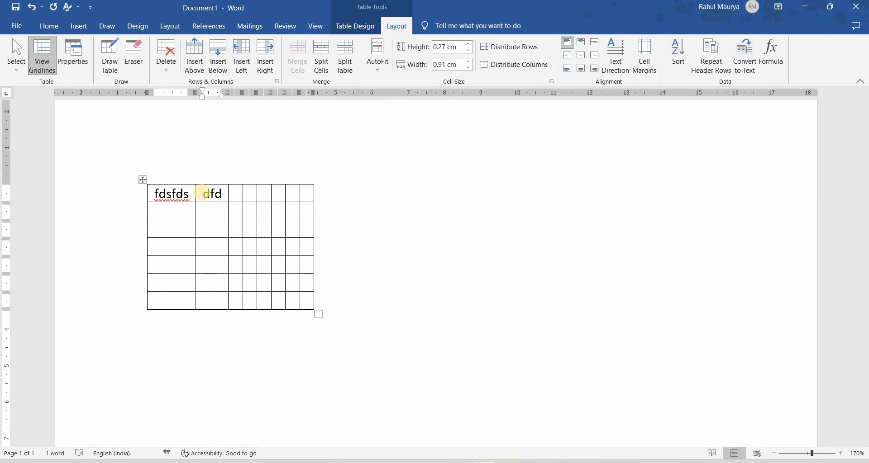
Extend the second cell's text to dfdfjhkdjhfjkdhfkdj and enter ff in the third cell of the first row
text(fjhkdjhfjkdhfkdj)
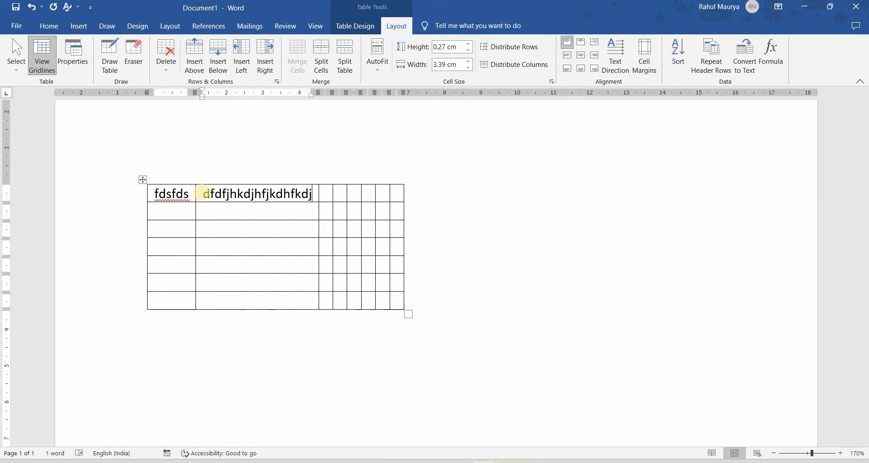
key(Tab)
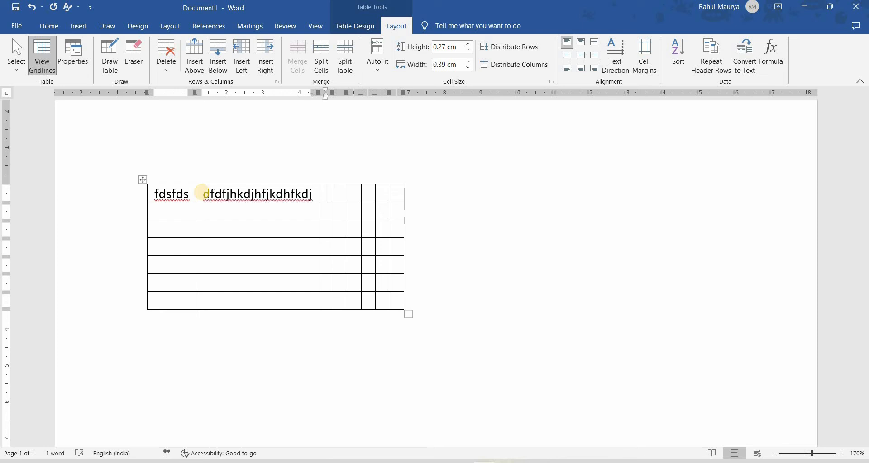
text(ffg)
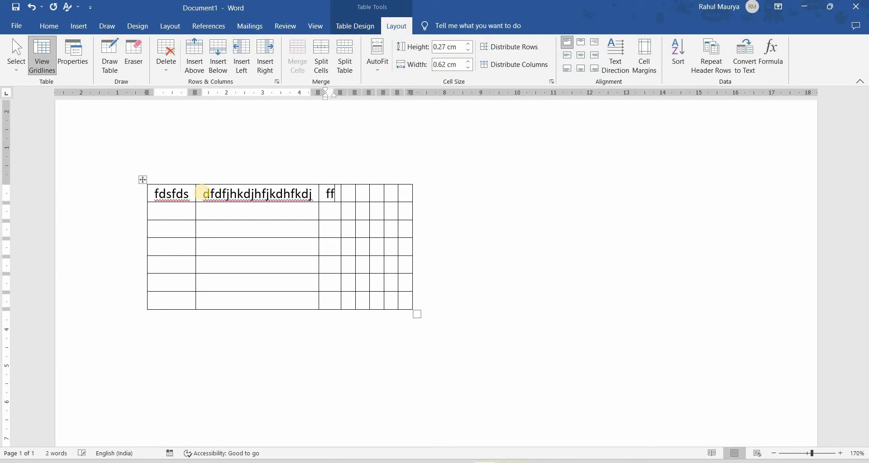
Undo the text entered in the second and third cells of the first row
key(ctrl+z)
key(ctrl+z)
key(ctrl+z)
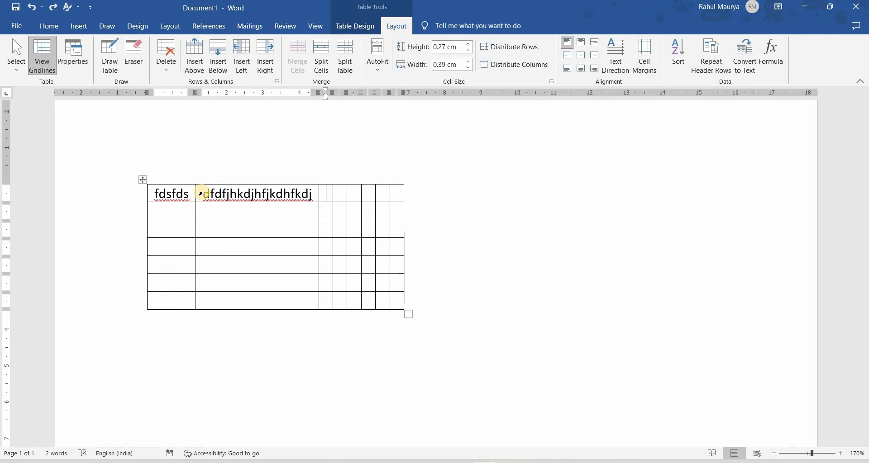
Apply AutoFit Window to the table and enter as and sa in the second and third cells of the first row
click(377, 68)
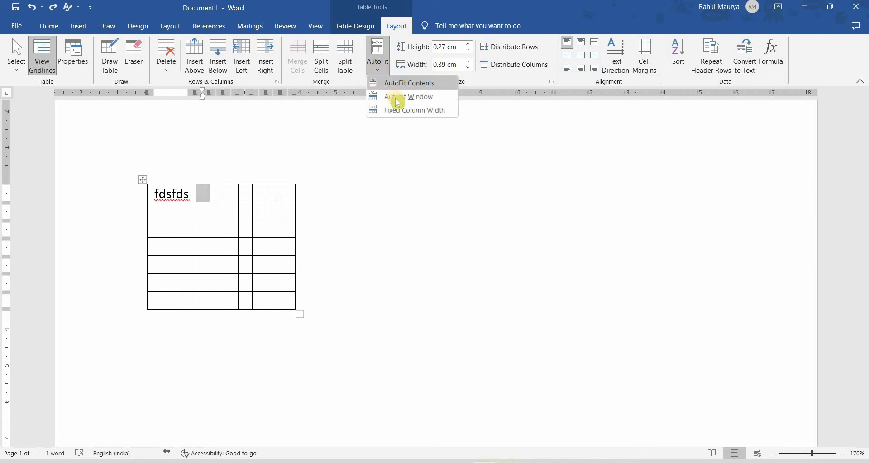
click(398, 97)
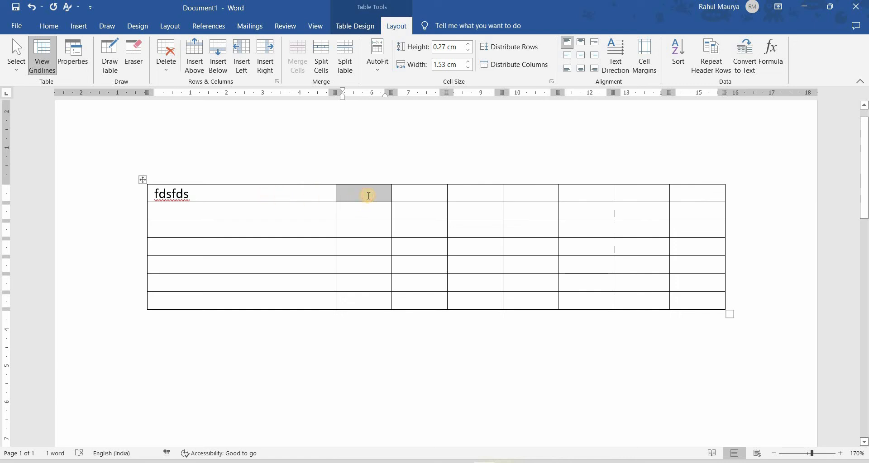
click(369, 196)
text(as)
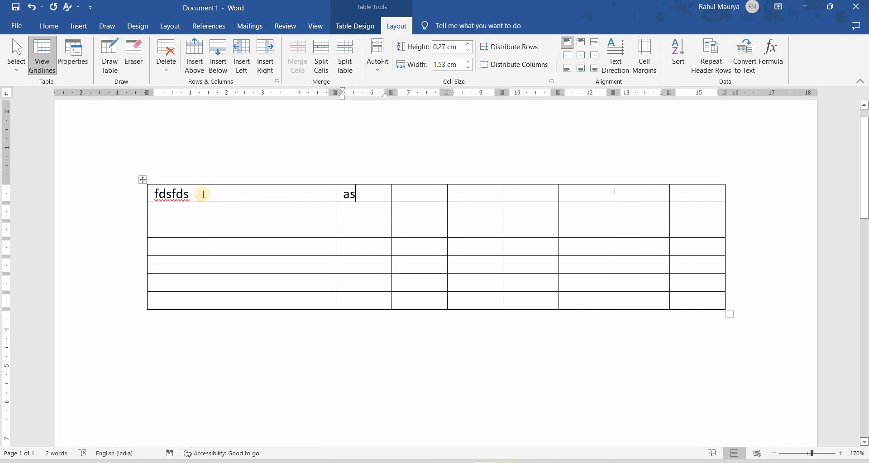
click(428, 190)
text(sa)
Apply AutoFit Contents to the table, and undo it together with the earlier AutoFit changes and cell text
click(377, 61)
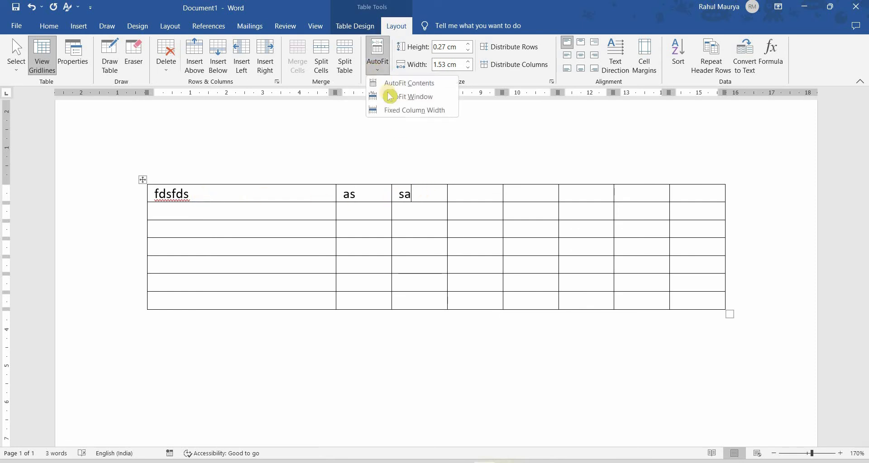
click(408, 83)
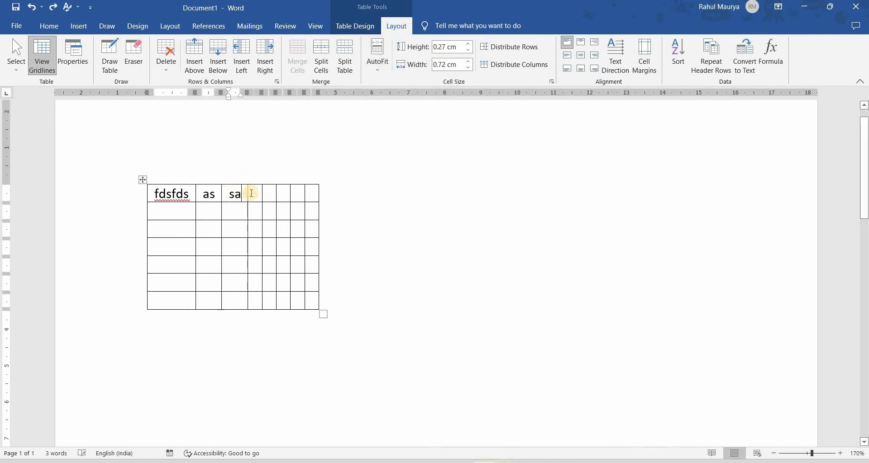
key(ctrl+z)
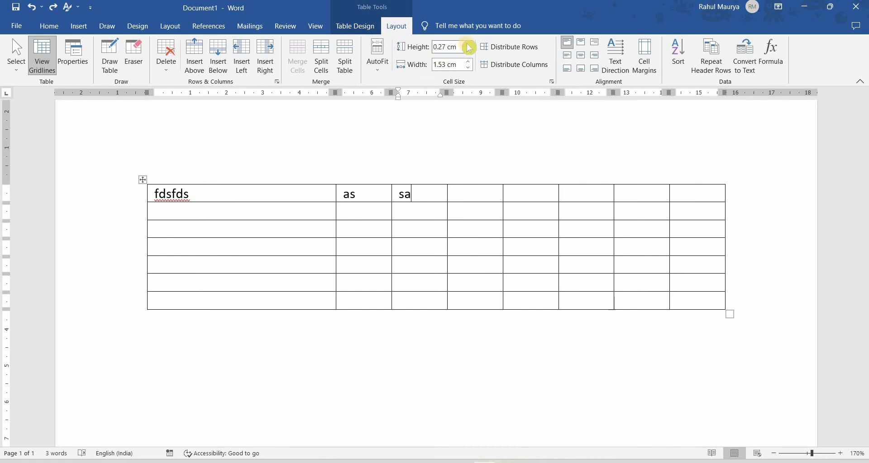
key(ctrl+z)
key(ctrl+z)
key(ctrl+z)
key(ctrl+z)
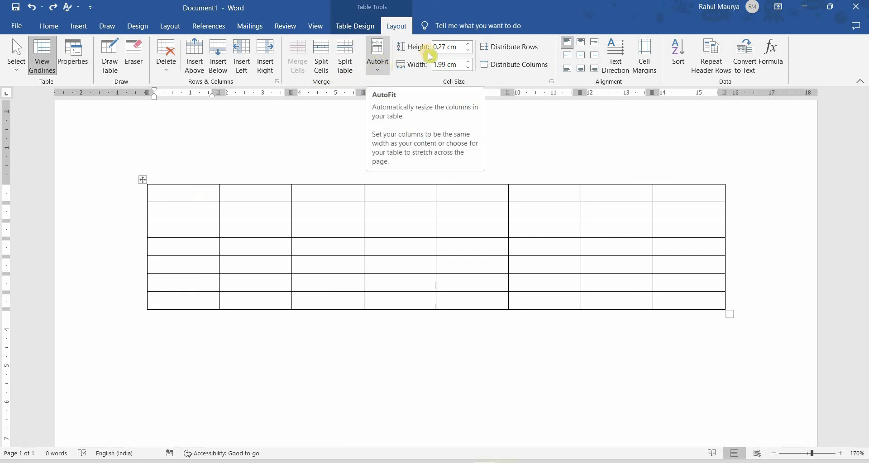
Delete the blank table and insert the With Subheads 2 quick table in its place
key(ctrl+a)
key(Delete)
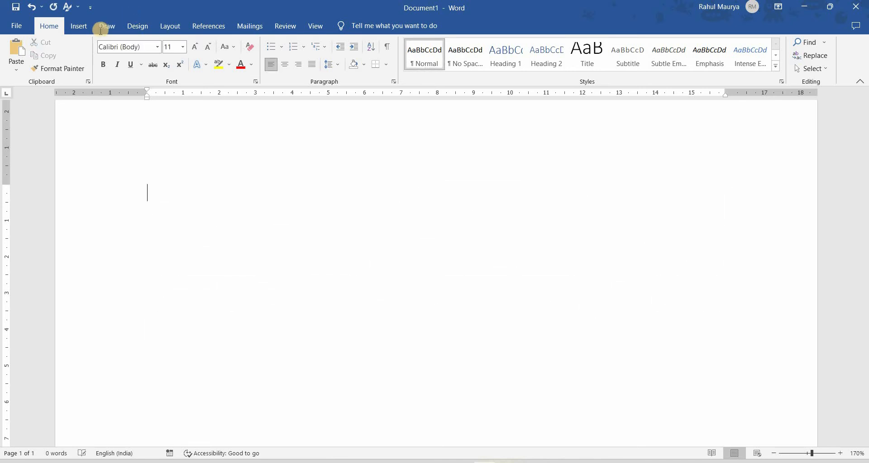
click(79, 26)
click(82, 56)
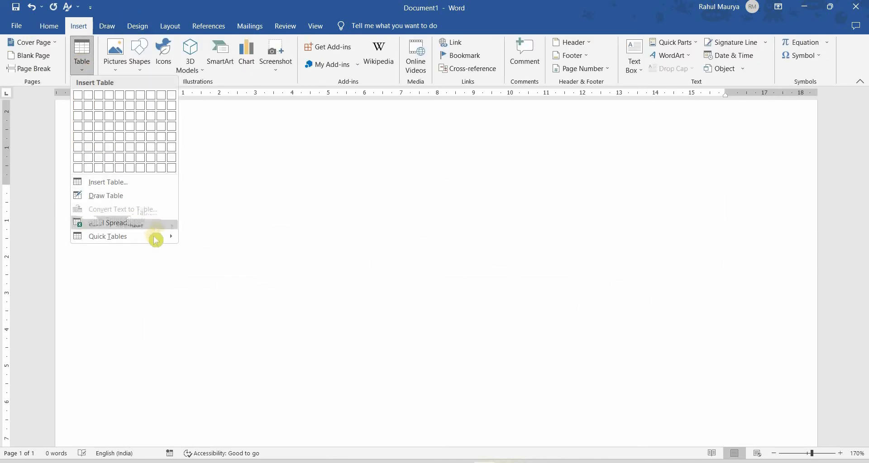
mouse_move(156, 238)
scroll(316, 395, down, 10)
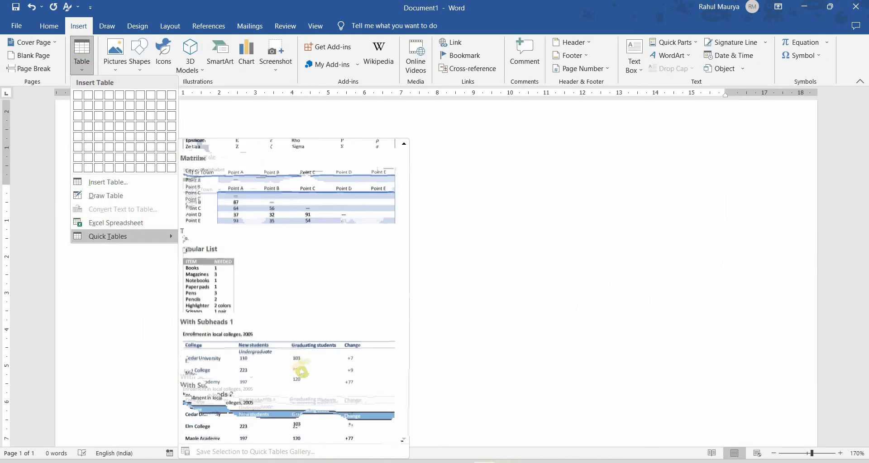
click(290, 407)
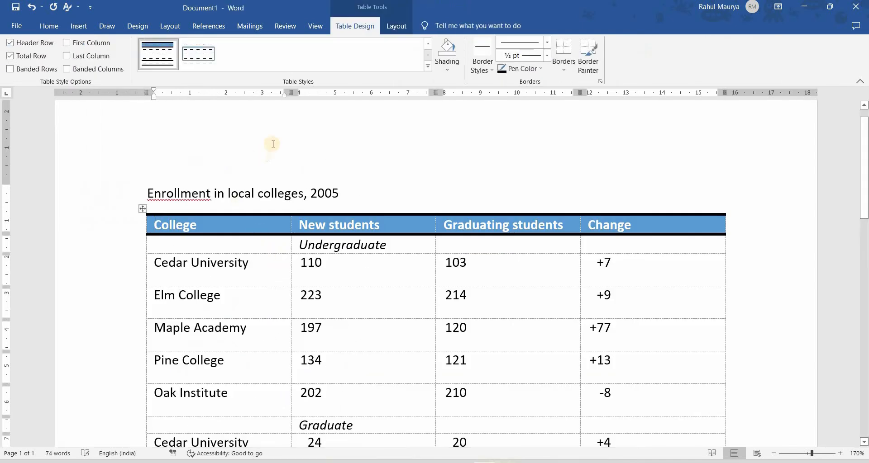
Set the height of the enrollment table's header row to 1.2 cm
click(396, 26)
click(256, 226)
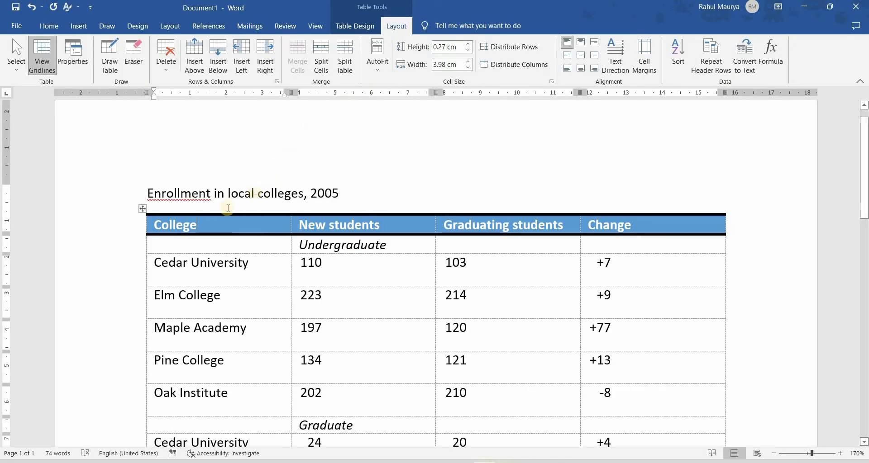
click(469, 45)
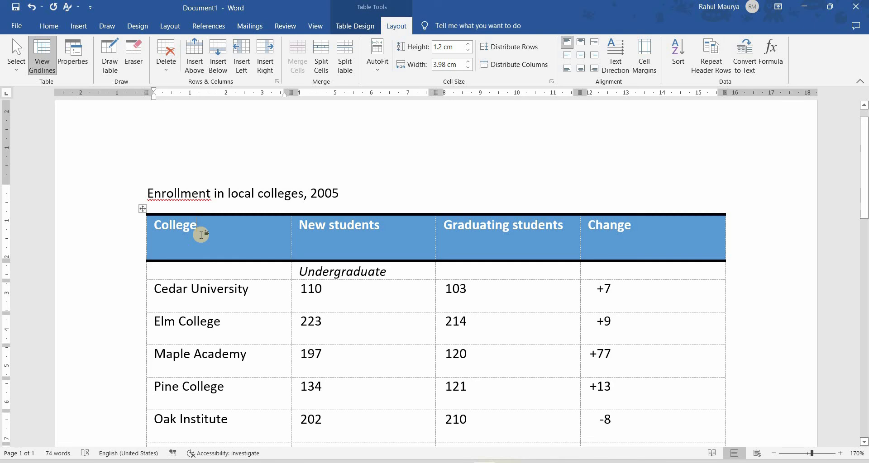
Lower and raise the header row's height repeatedly between 0.9 cm and 1.2 cm, ending at 1.2 cm
click(469, 51)
click(469, 52)
click(469, 52)
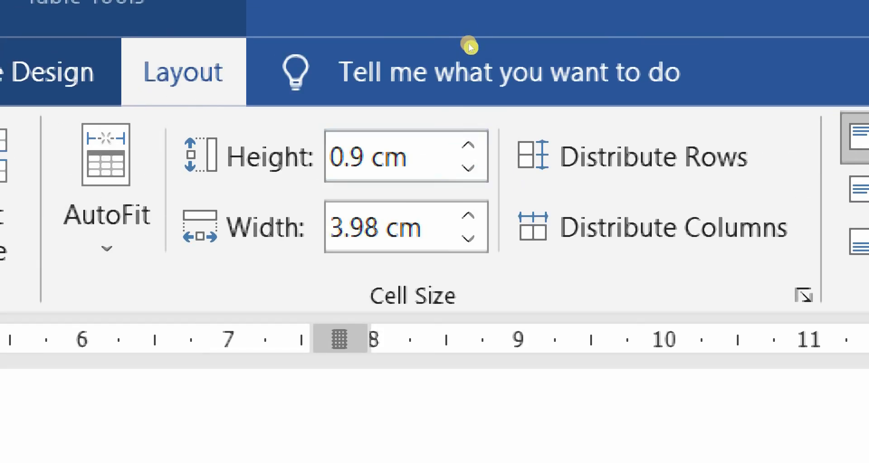
click(469, 145)
click(468, 145)
click(468, 145)
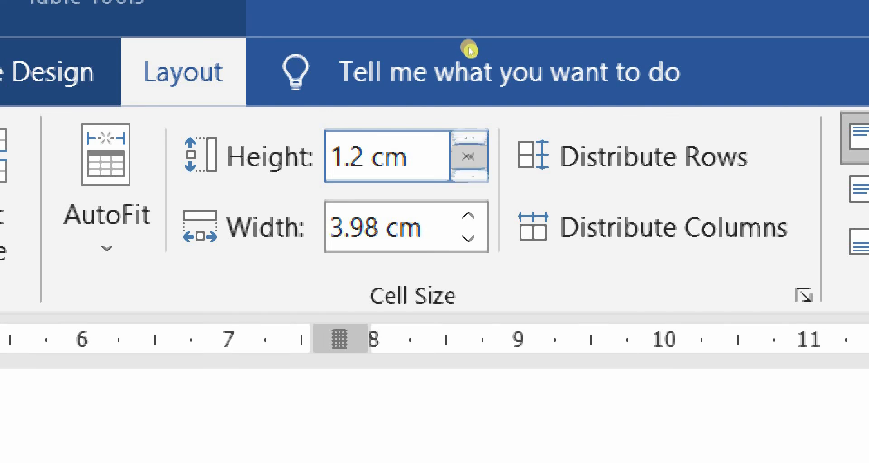
click(469, 168)
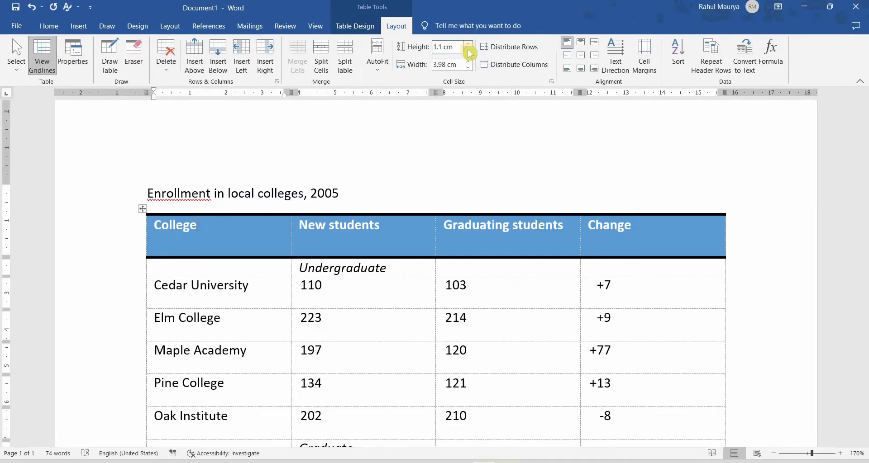
click(467, 50)
click(468, 50)
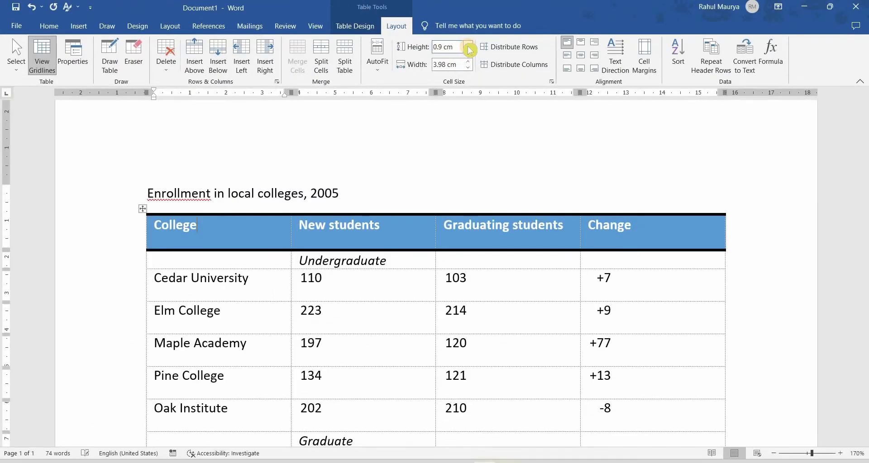
click(467, 50)
click(468, 45)
click(468, 45)
click(468, 44)
click(468, 45)
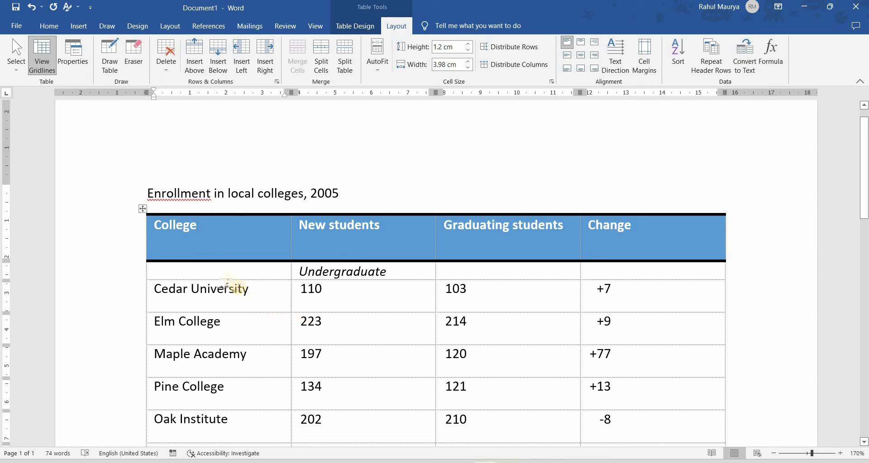
Widen the College column of the enrollment table to 4.7 cm
click(207, 322)
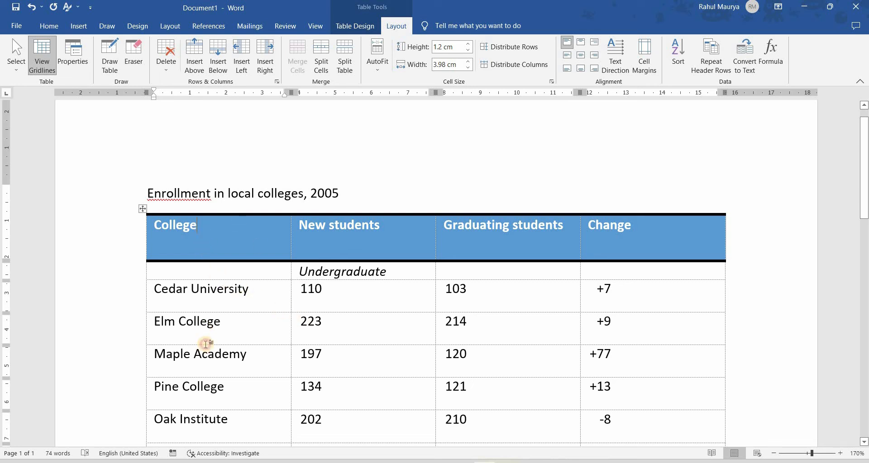
click(225, 243)
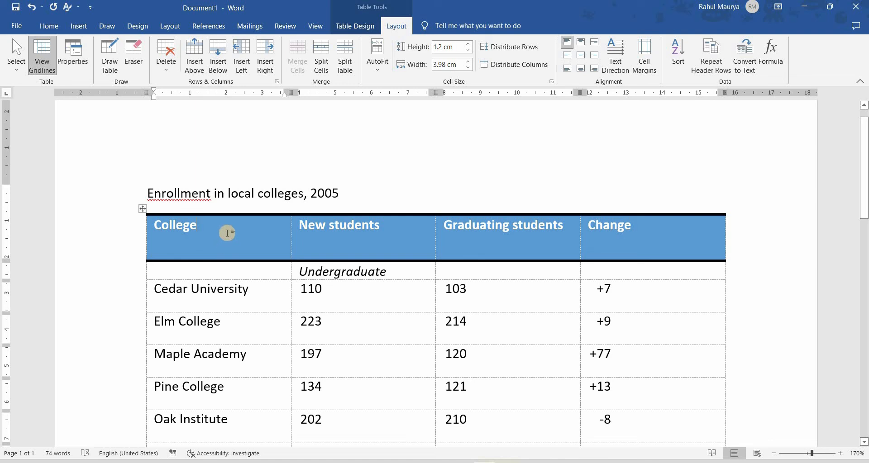
click(468, 62)
click(468, 62)
click(468, 61)
click(468, 62)
click(468, 62)
click(467, 61)
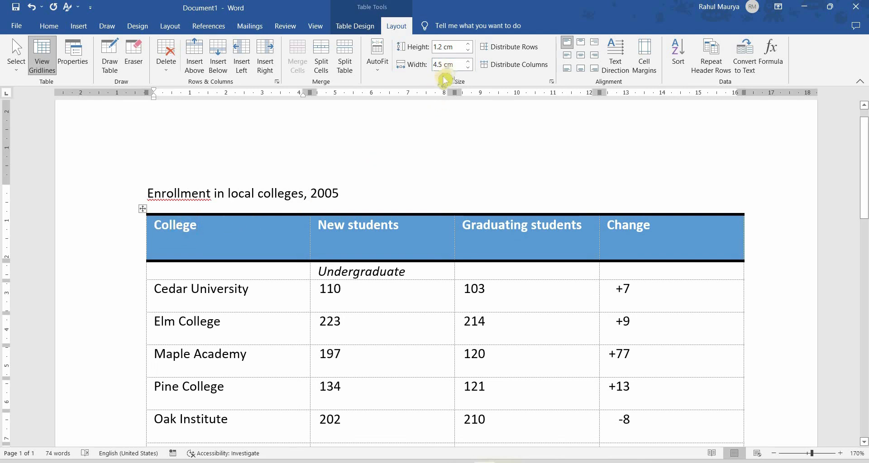
click(468, 62)
click(468, 62)
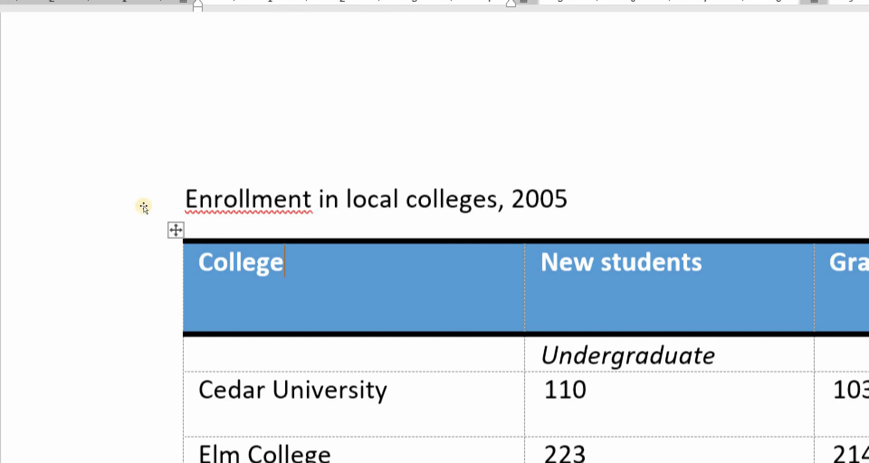
Select the whole enrollment table by its move handle, and return the cursor to the College header cell
click(143, 207)
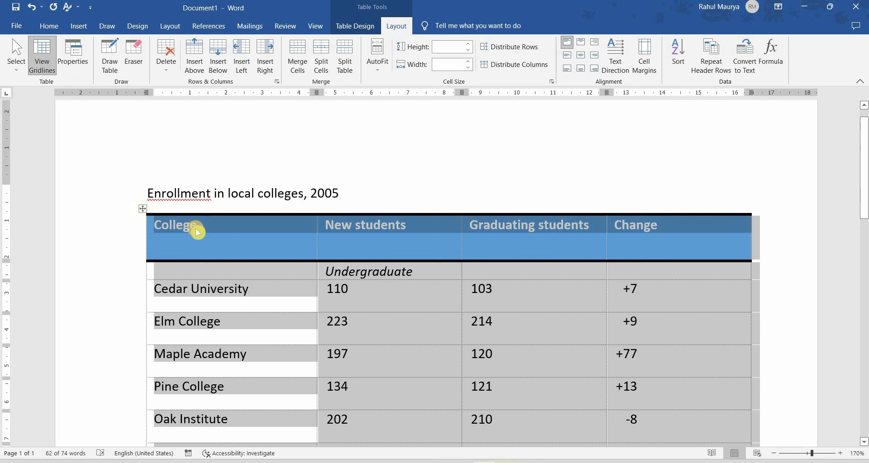
click(197, 232)
click(142, 209)
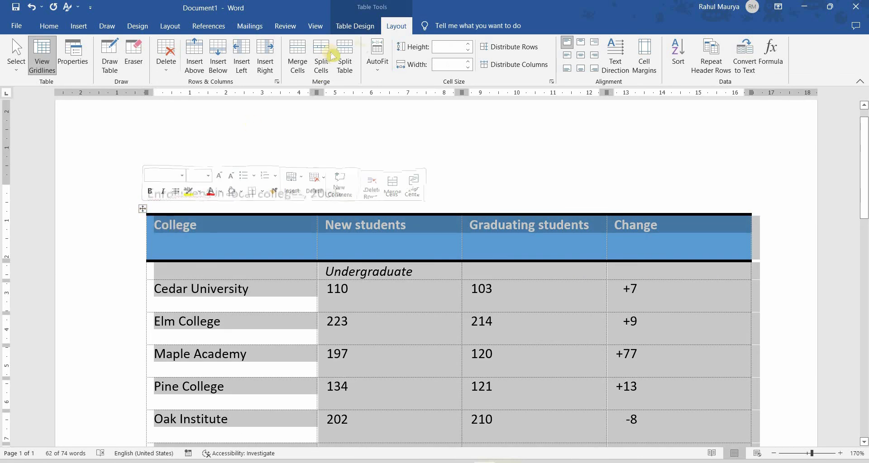
click(178, 234)
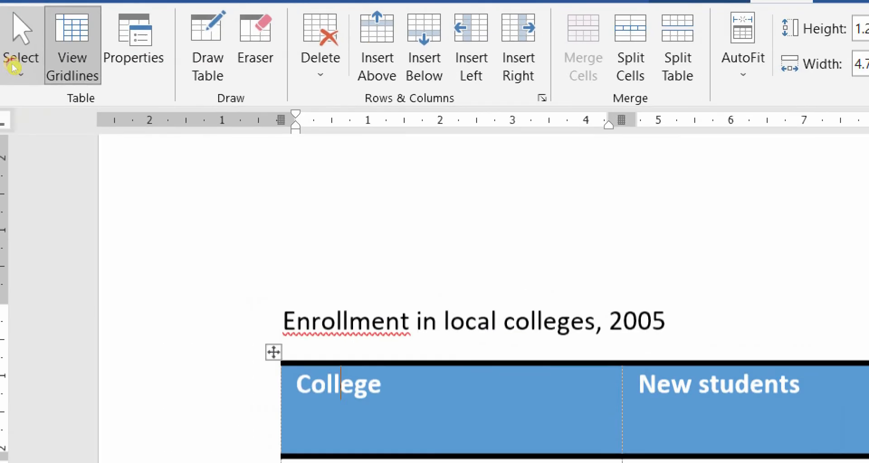
Select the whole enrollment table, set its row height to 0.6 cm, and narrow all its columns
click(15, 66)
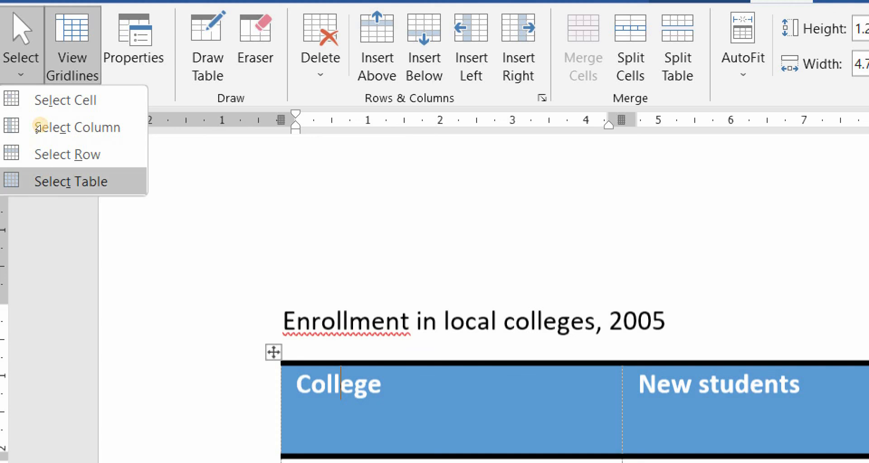
click(38, 127)
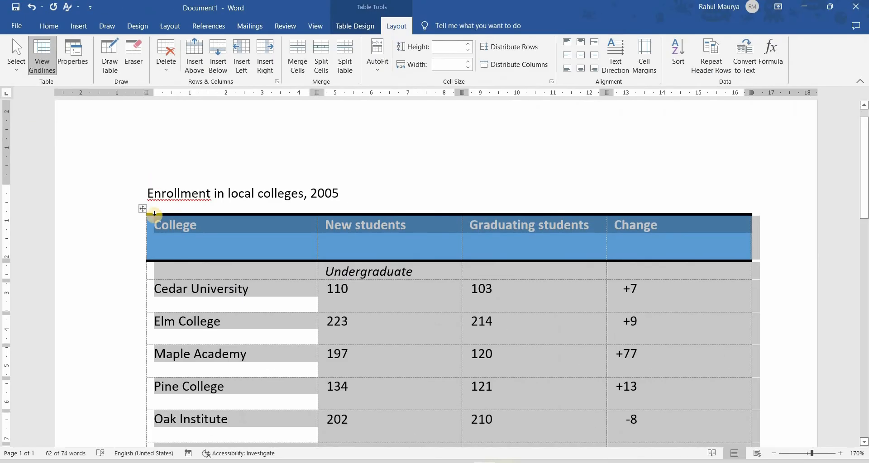
ctrl+scroll(266, 273, down, 2)
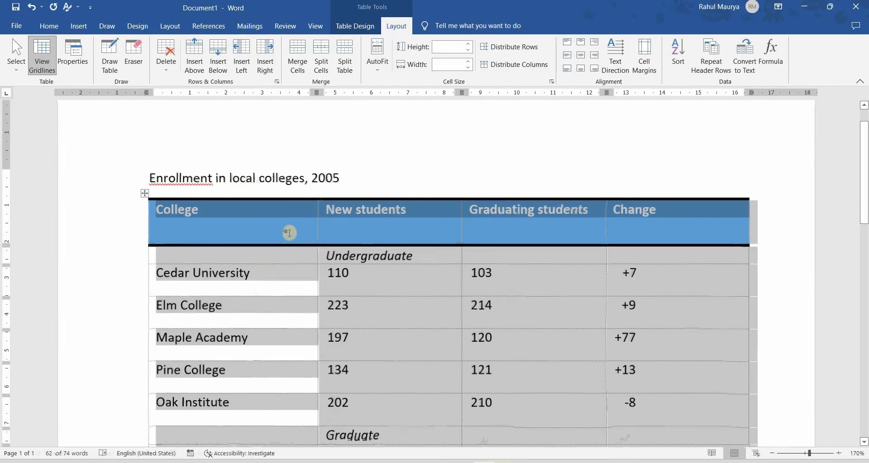
click(469, 48)
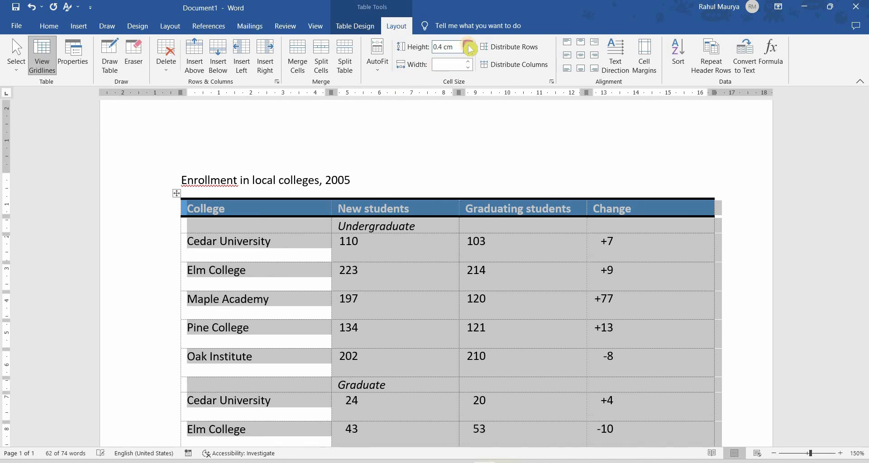
click(468, 46)
click(468, 45)
click(469, 60)
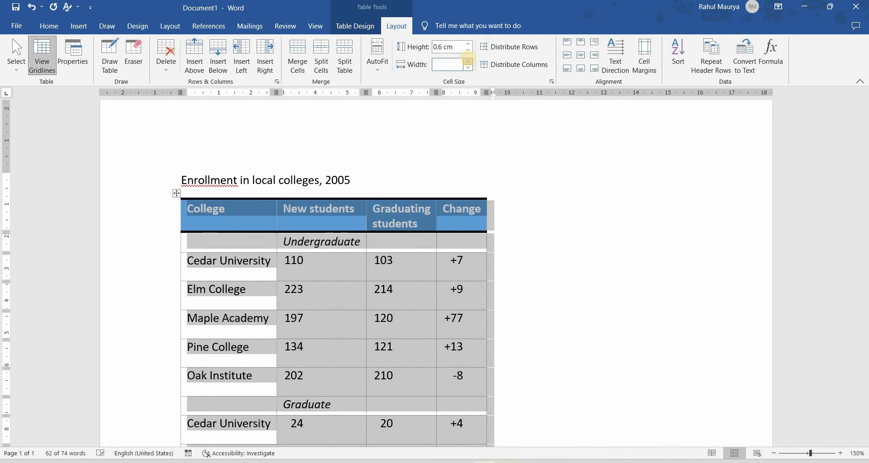
text(–)
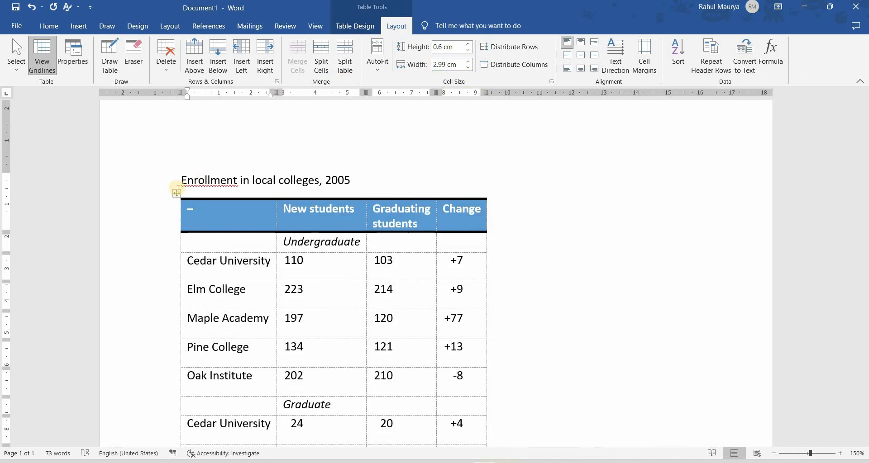
Select the whole enrollment table and raise its row height to 0.9 cm
click(177, 193)
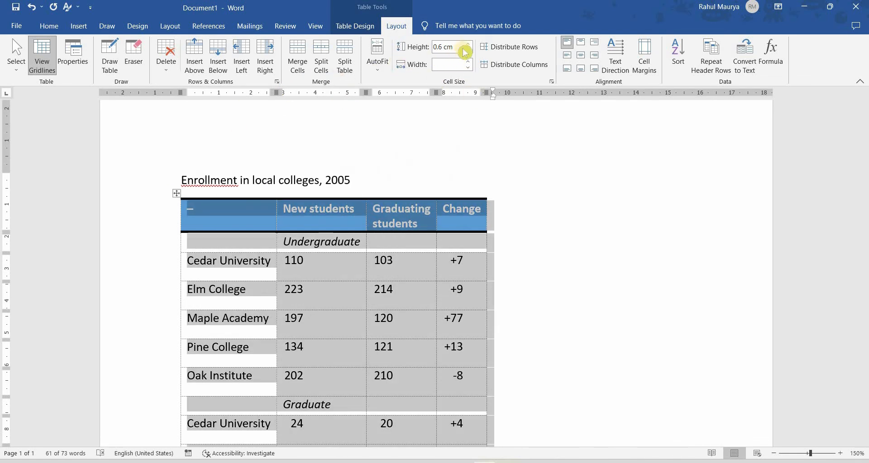
click(468, 45)
click(468, 45)
click(468, 46)
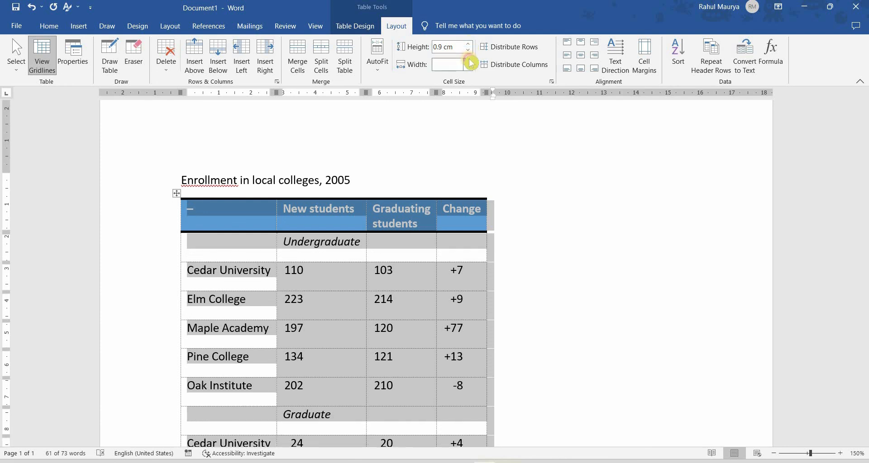
Undo the recent row height, column width and College header changes in the enrollment table
click(220, 212)
key(ctrl+z)
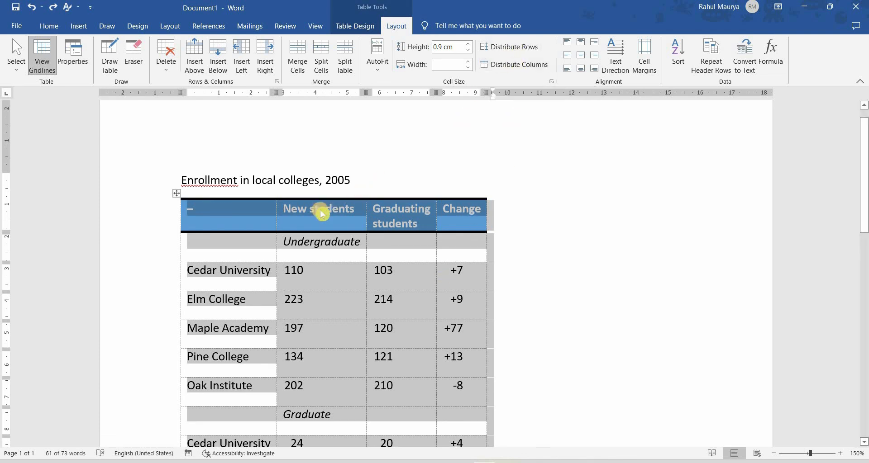
click(315, 232)
key(ctrl+z)
key(ctrl+z)
key(ctrl+z)
key(ctrl+z)
key(ctrl+z)
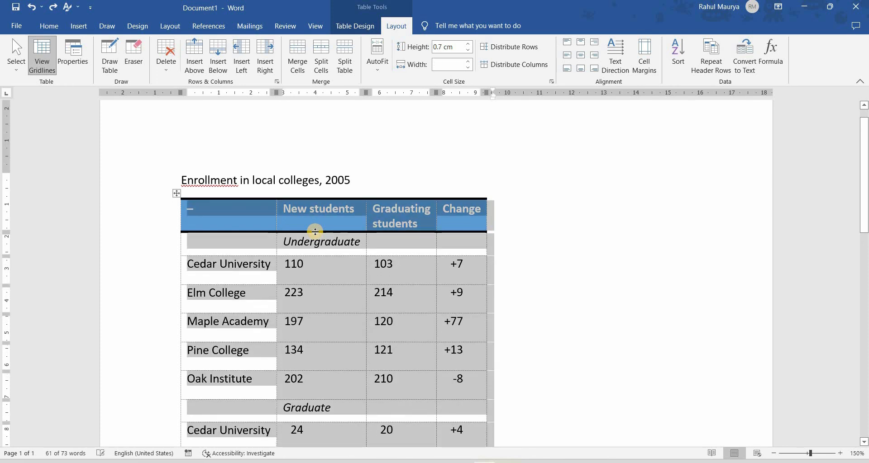
key(ctrl+z)
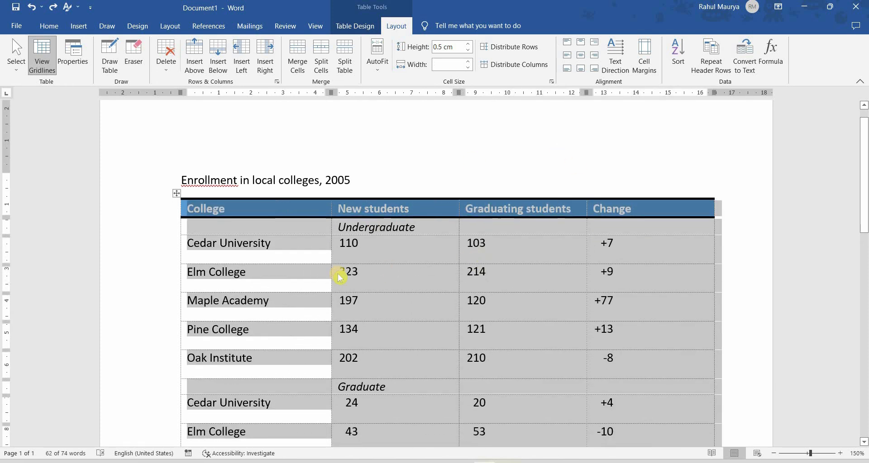
Distribute the rows and the columns of the selected enrollment table evenly
scroll(338, 273, down, 3)
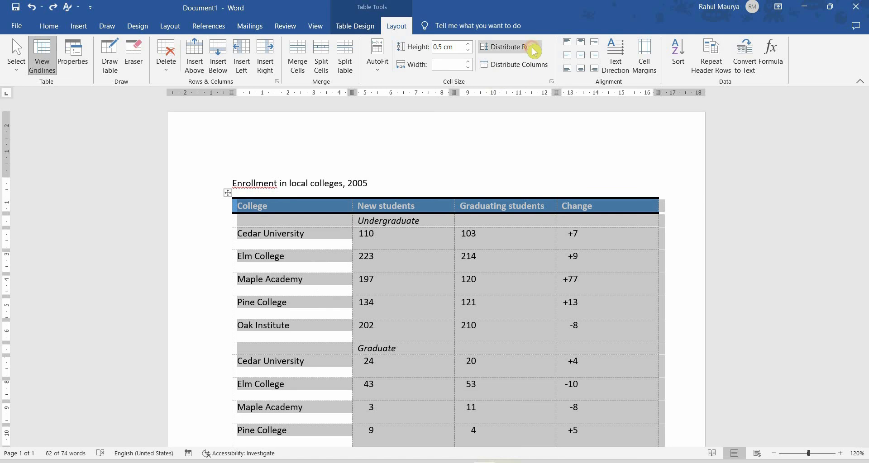
click(530, 47)
scroll(526, 122, down, 2)
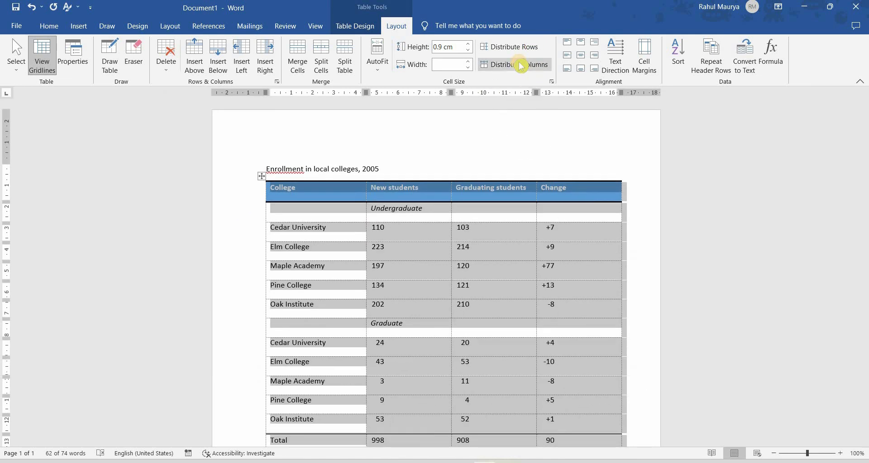
click(520, 65)
Delete all document content and insert an empty table with six columns and five rows
key(ctrl+a)
key(Delete)
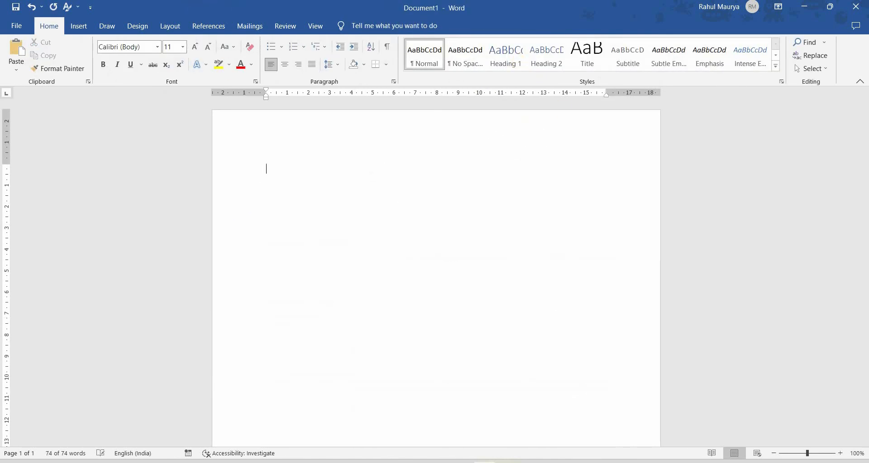
click(84, 61)
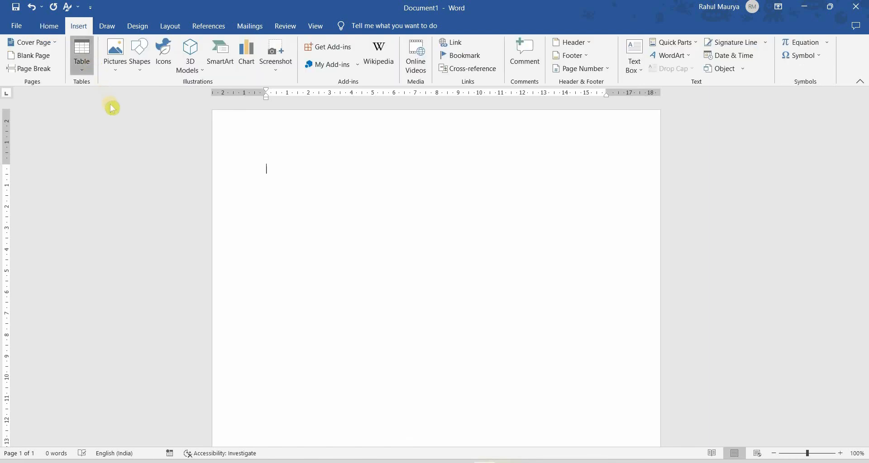
click(130, 136)
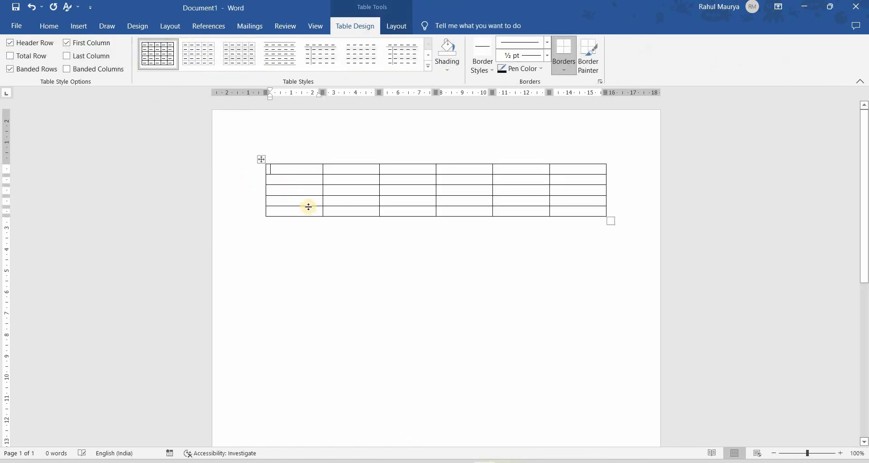
scroll(310, 207, up, 2)
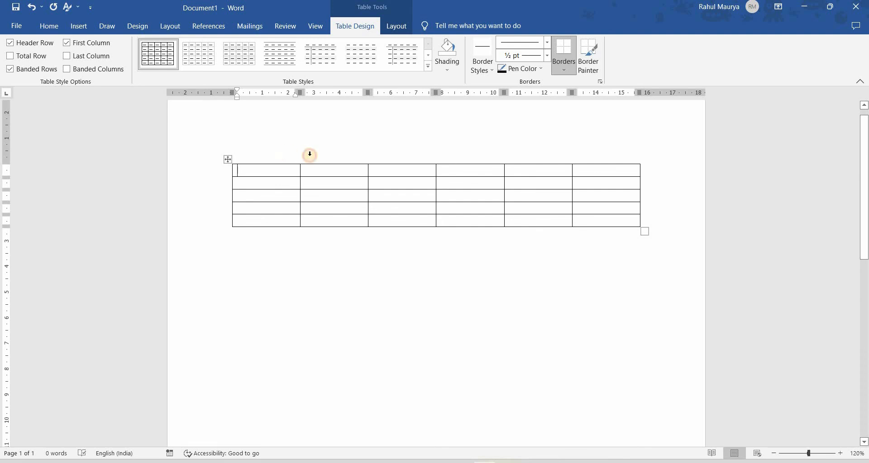
Select individual columns of the new table, and return the cursor to its first cell
click(328, 150)
click(328, 151)
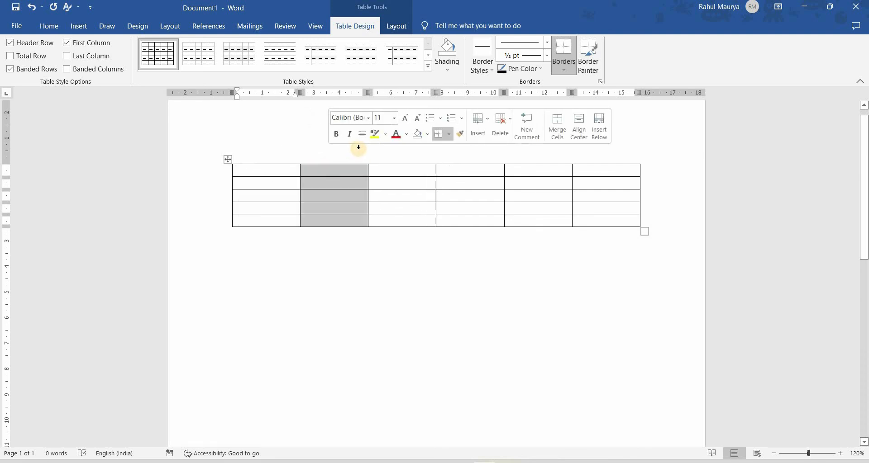
click(403, 153)
click(271, 176)
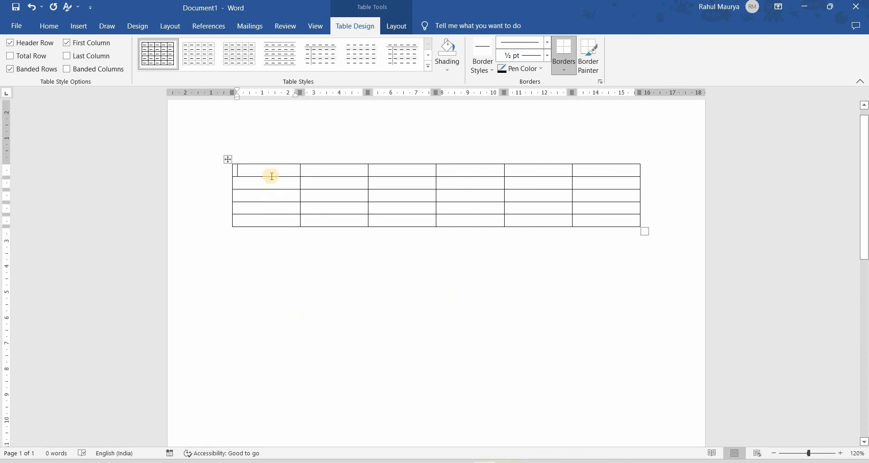
Stretch the table's first row to about 1.23 cm high by its lower border, and make the third row taller as well
scroll(271, 177, up, 4)
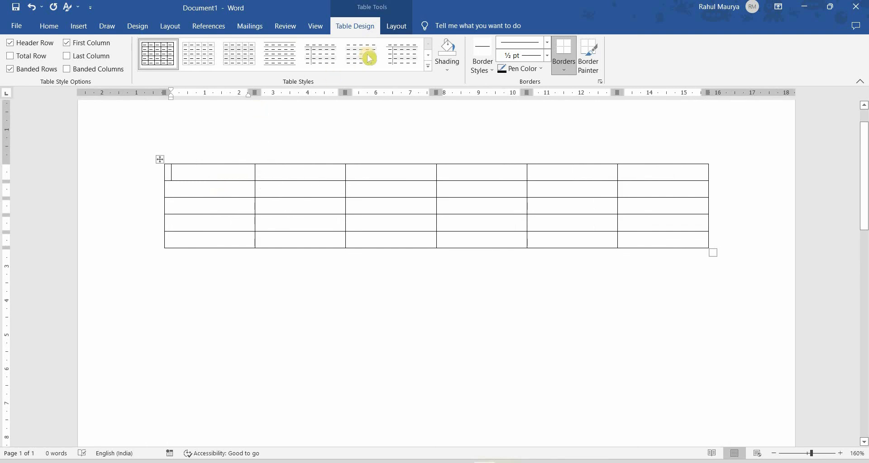
click(389, 29)
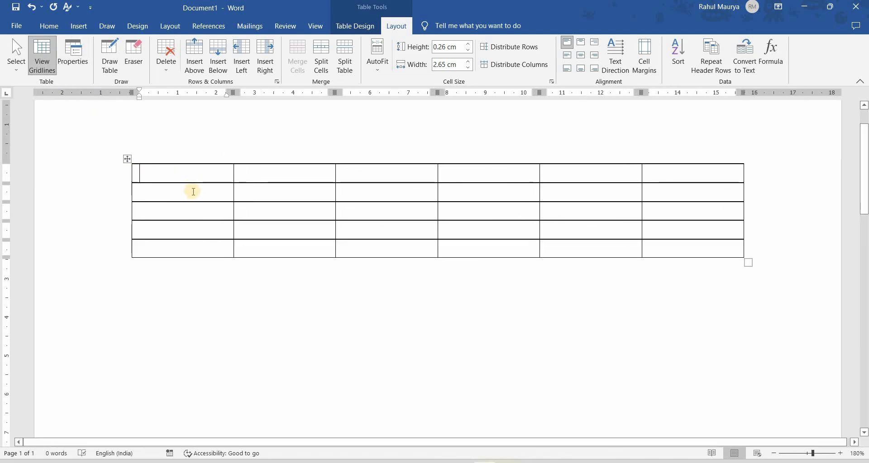
scroll(199, 188, up, 8)
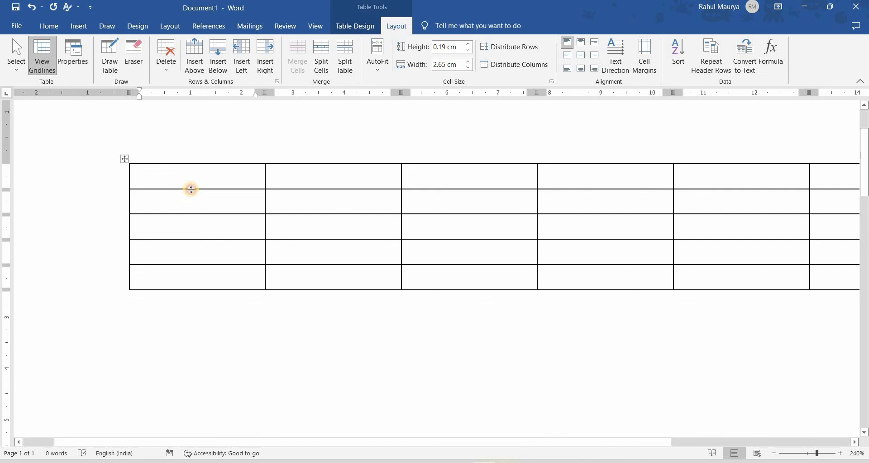
drag(191, 189, 191, 228)
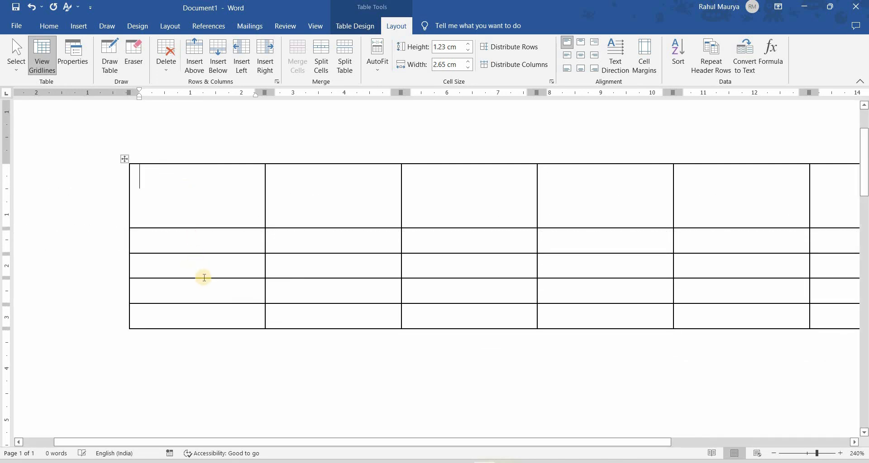
drag(187, 278, 181, 304)
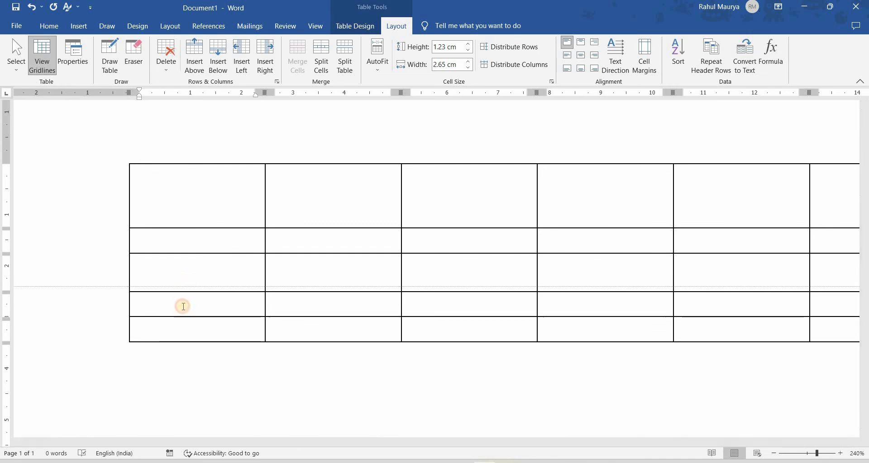
Narrow the first column to about 1.49 cm by its border, and shrink the third column to a thin strip
ctrl+scroll(236, 190, down, 7)
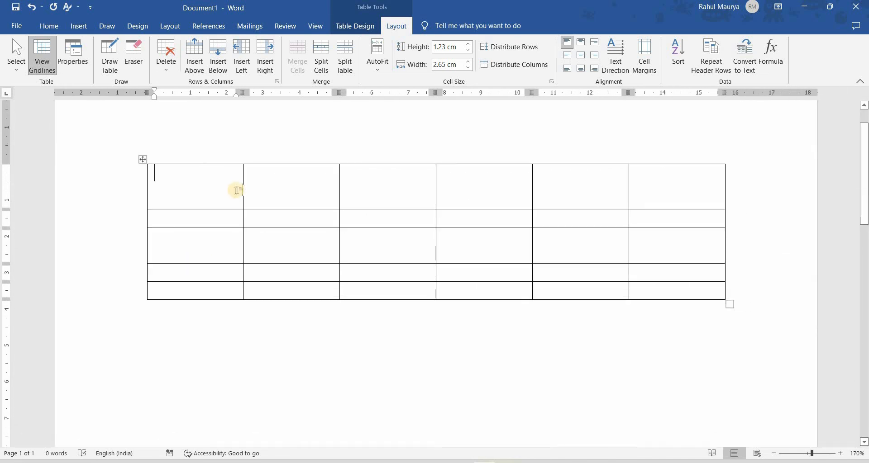
drag(242, 185, 201, 184)
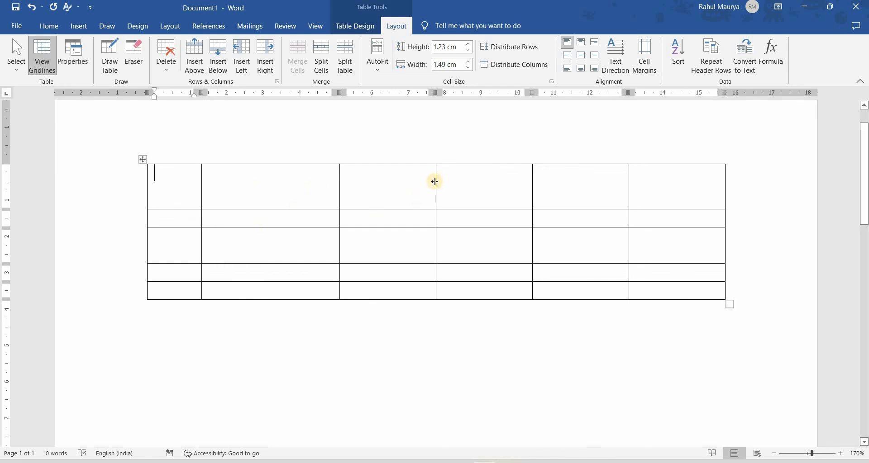
drag(436, 182, 355, 195)
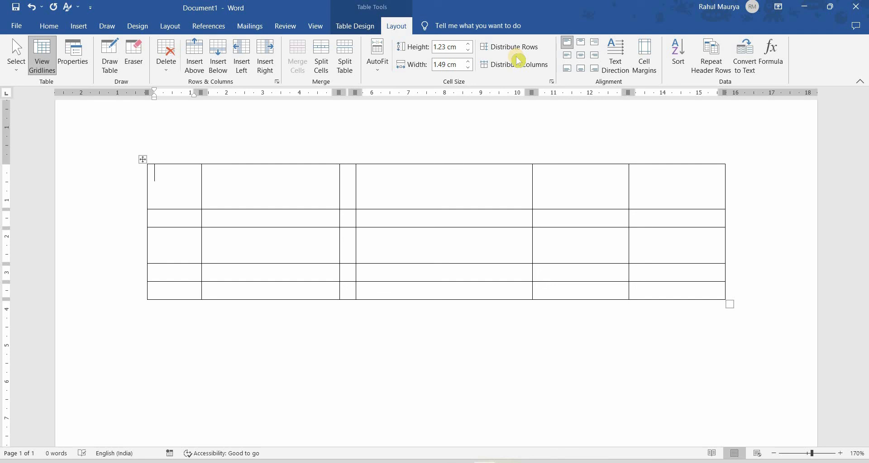
Highlight cells across the first two rows, and distribute all table rows to equal height
drag(170, 184, 632, 188)
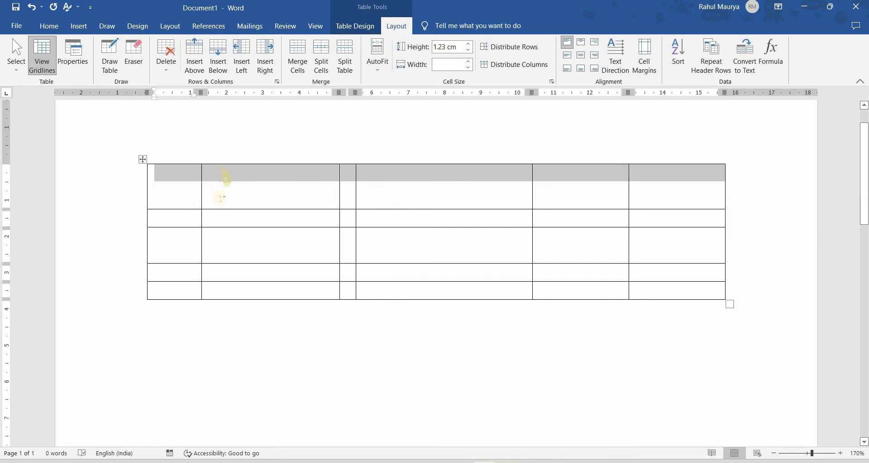
drag(181, 219, 254, 218)
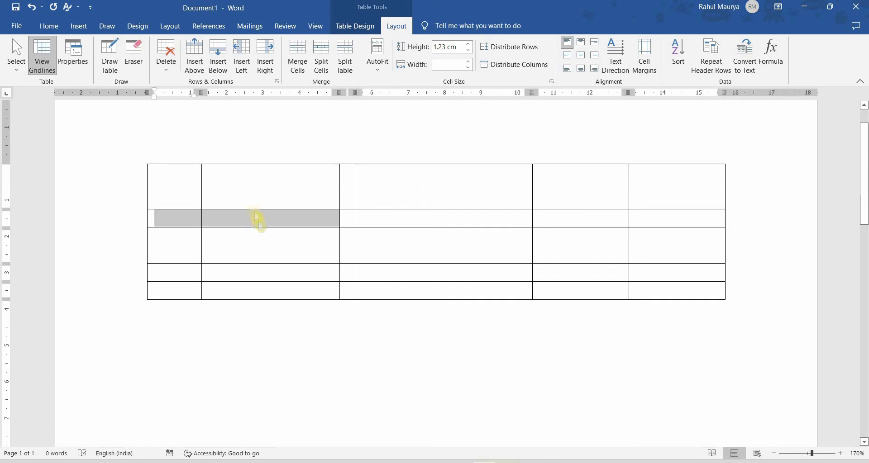
click(235, 177)
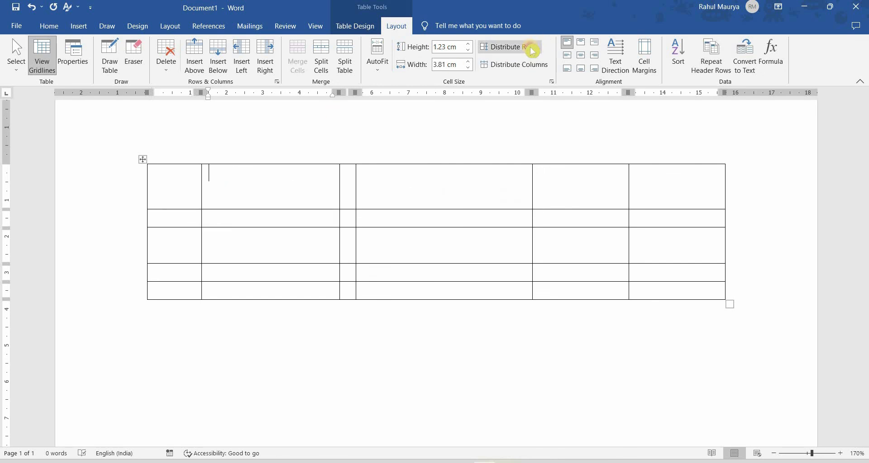
click(533, 51)
drag(170, 174, 434, 174)
drag(183, 202, 330, 212)
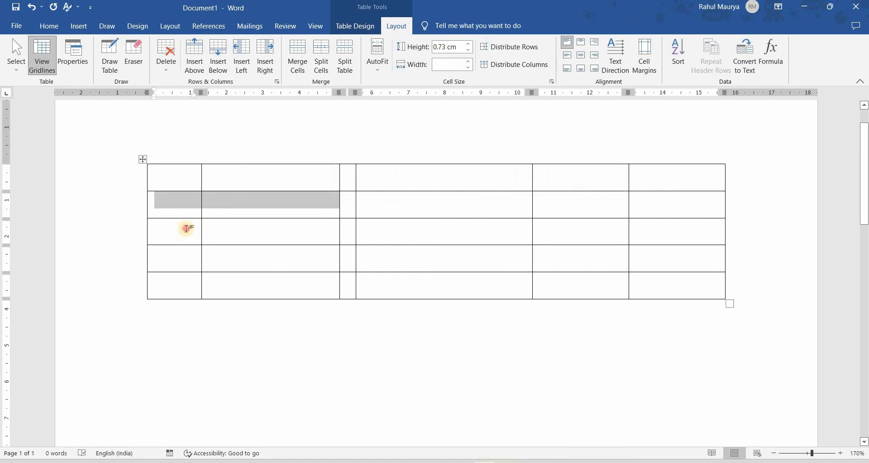
Highlight the first and second columns in turn, and distribute all table columns to equal width
click(186, 229)
drag(185, 181, 181, 286)
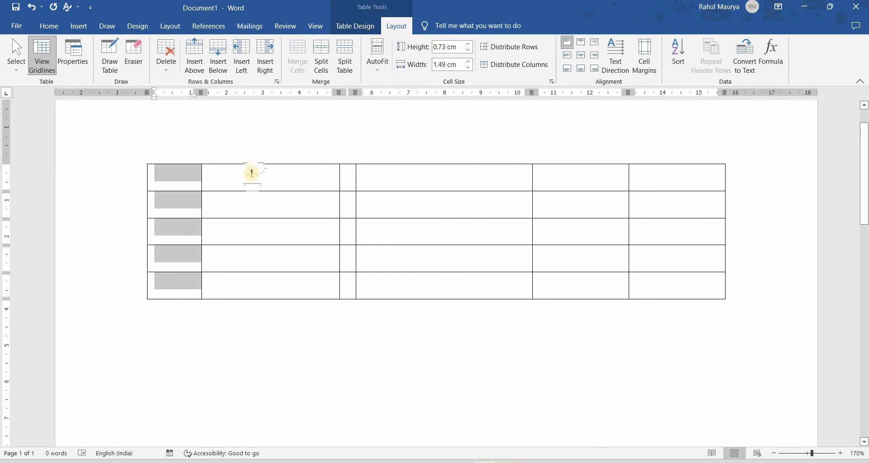
click(259, 143)
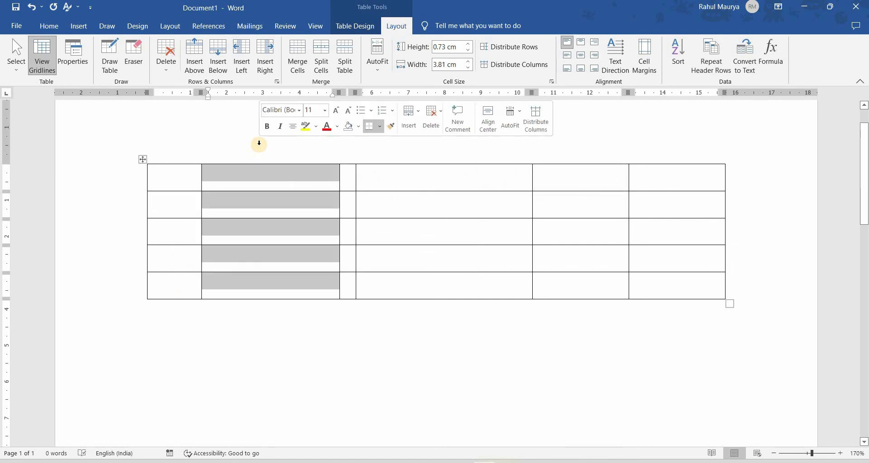
click(259, 182)
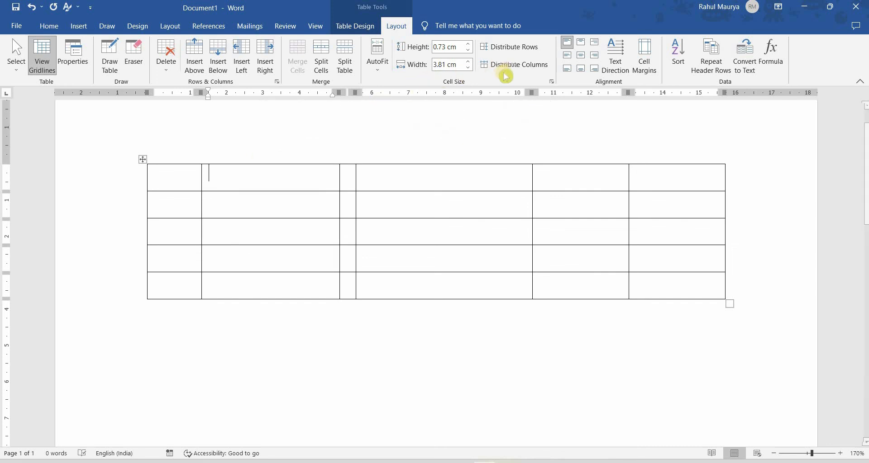
click(515, 68)
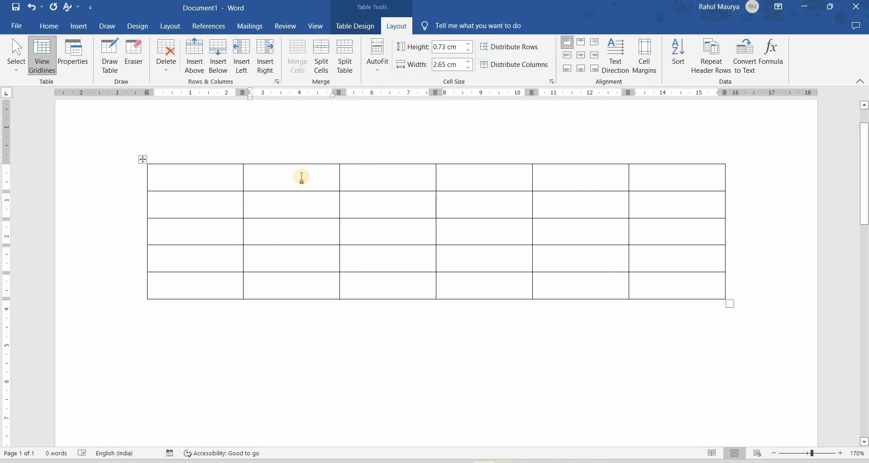